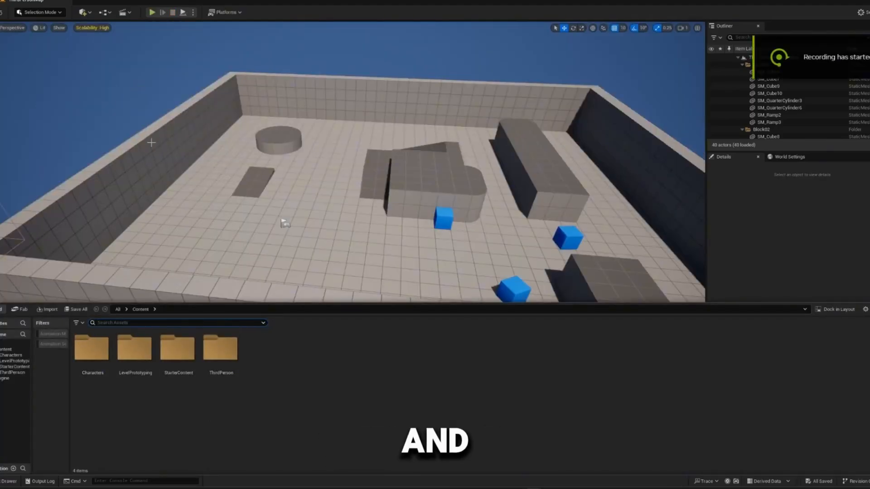
- Open the BP_ThirdPersonCharacter blueprint from the Blueprints folder inside ThirdPerson
right_drag(217, 266, 229, 225)
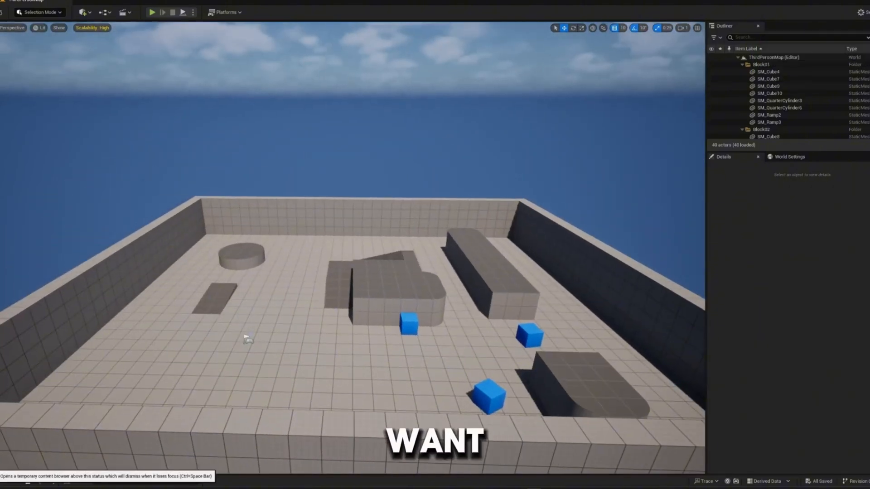
key(ctrl+space)
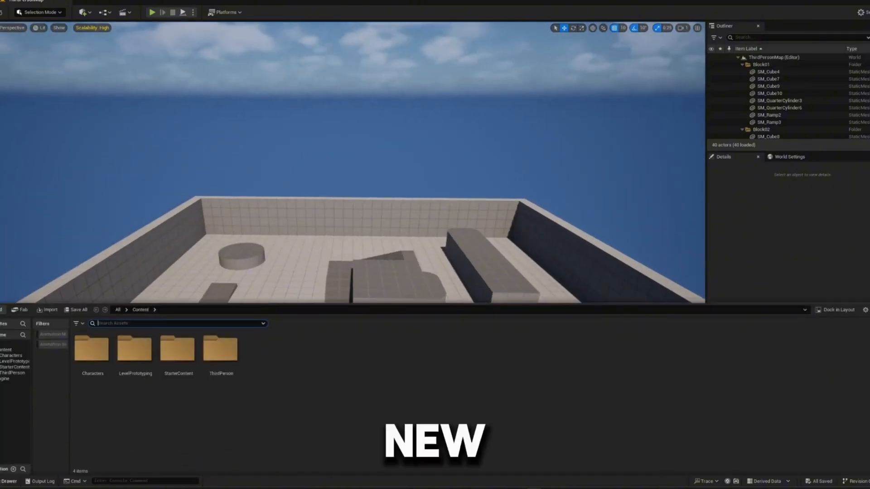
double_click(225, 363)
double_click(90, 361)
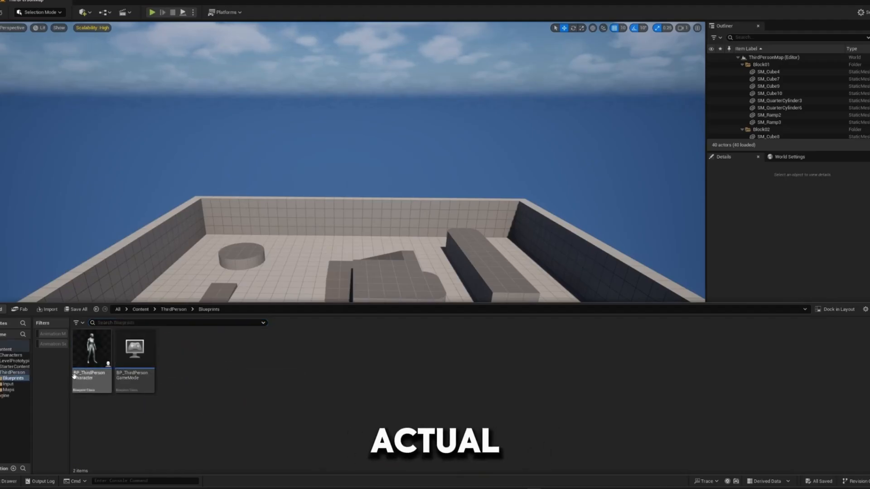
double_click(92, 355)
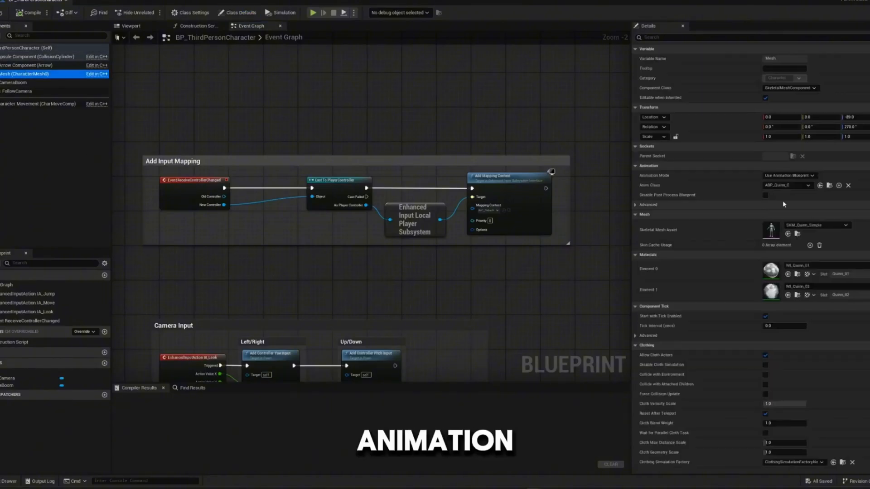
- Locate the character mesh's animation class among the project assets, view the ABP_Manny event graph, and close it
click(832, 185)
double_click(165, 356)
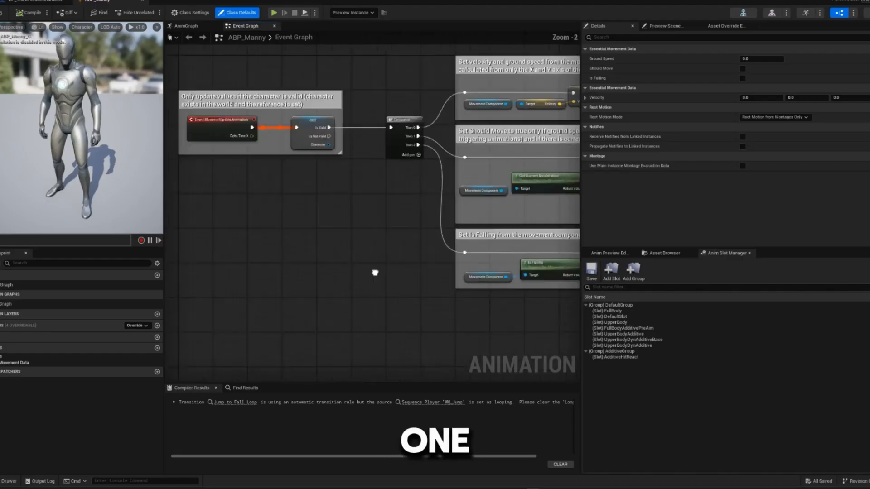
click(145, 3)
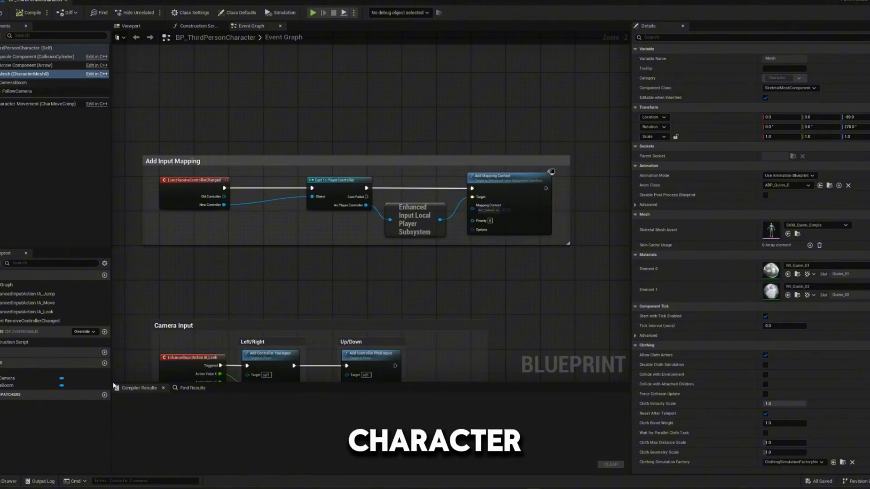
- Create a folder named MixamoCharacter inside the Characters content folder and open it
click(5, 481)
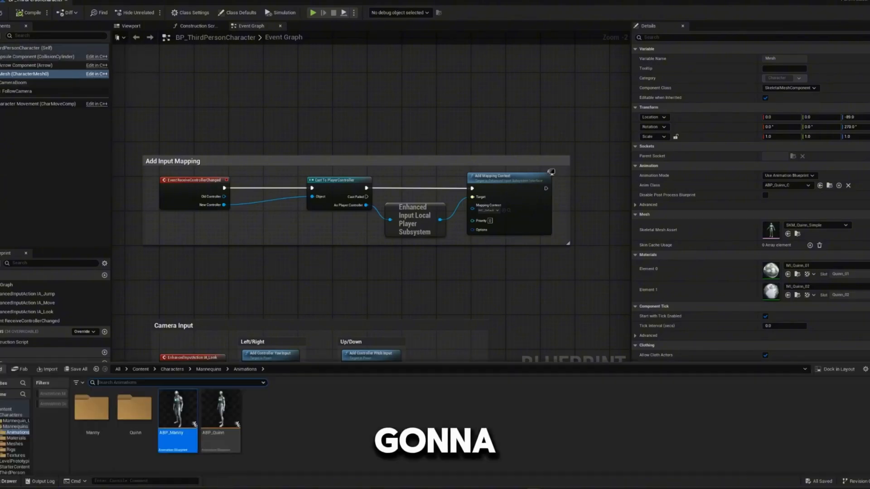
click(7, 356)
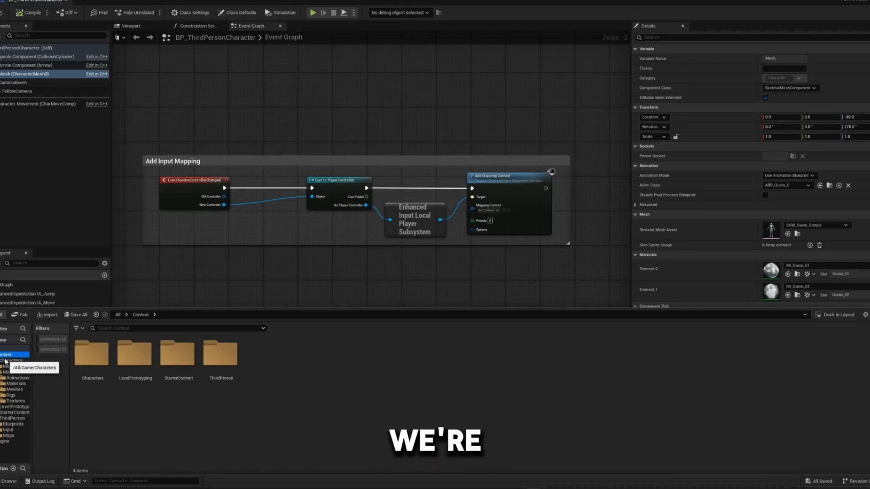
double_click(86, 358)
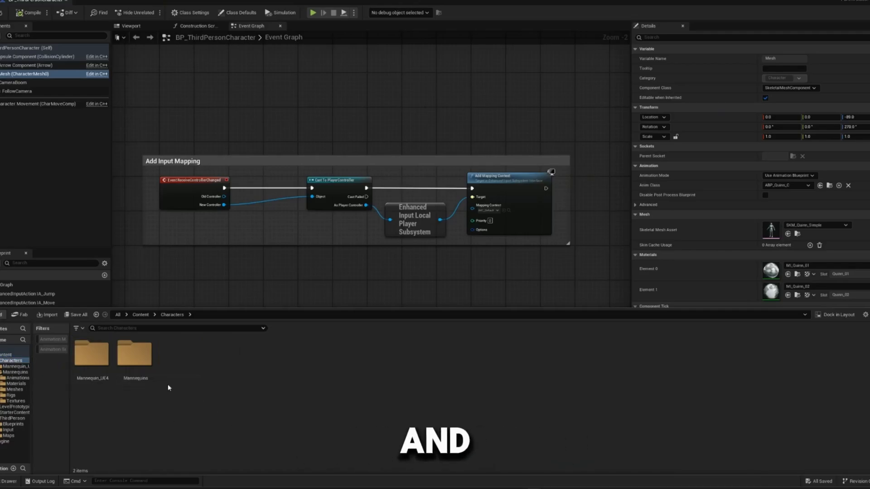
right_click(180, 377)
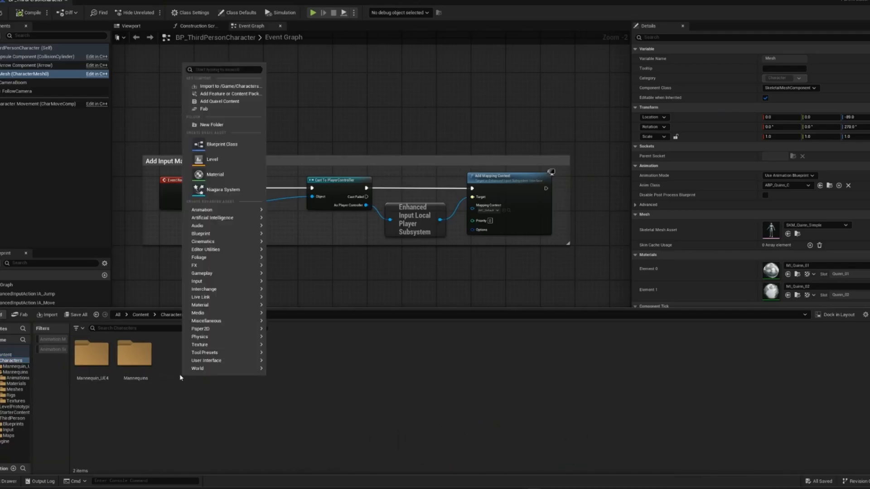
click(208, 125)
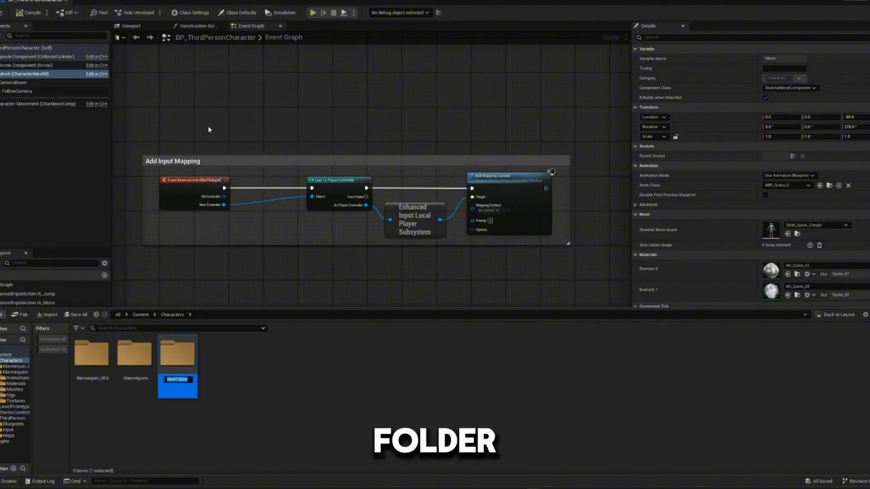
key(BackSpace)
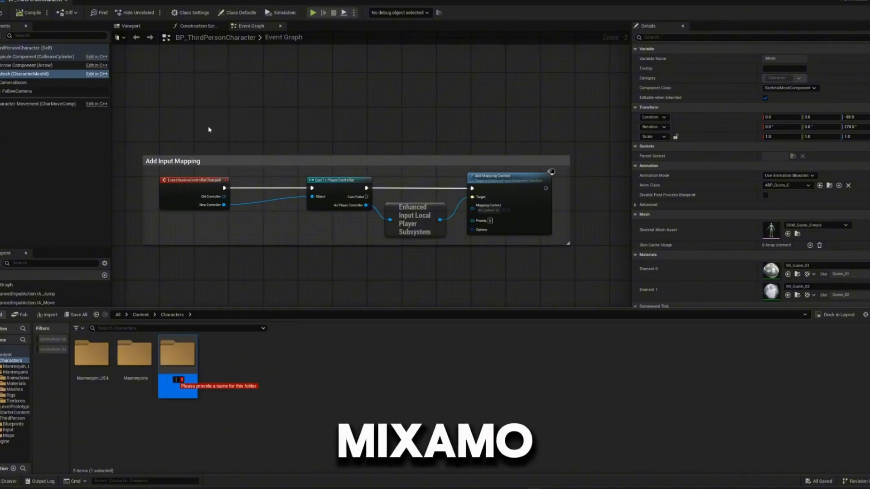
text(Mixampo)
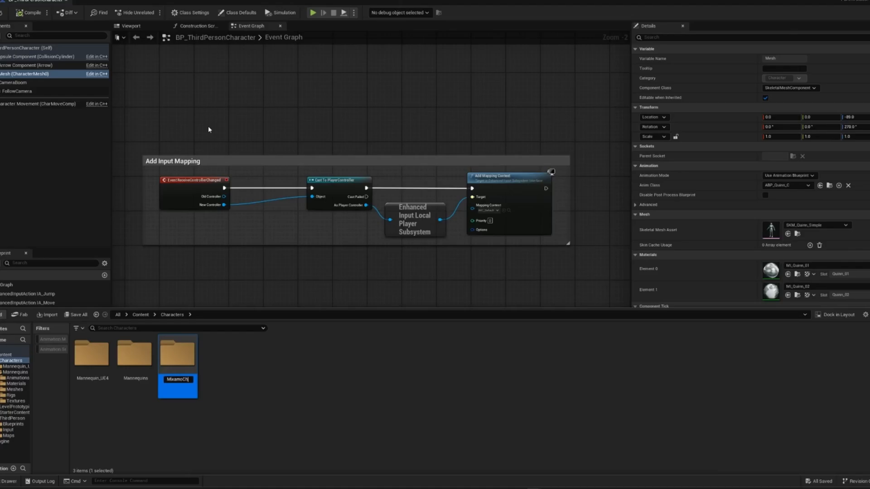
key(Return)
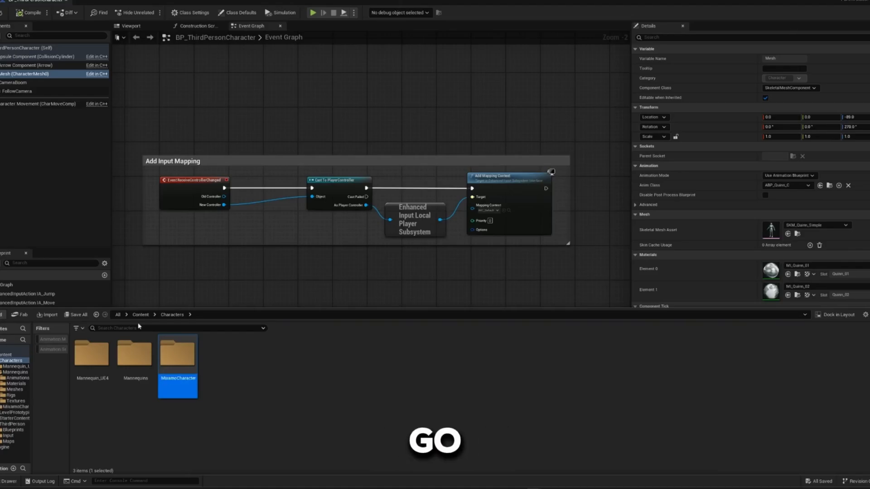
double_click(189, 371)
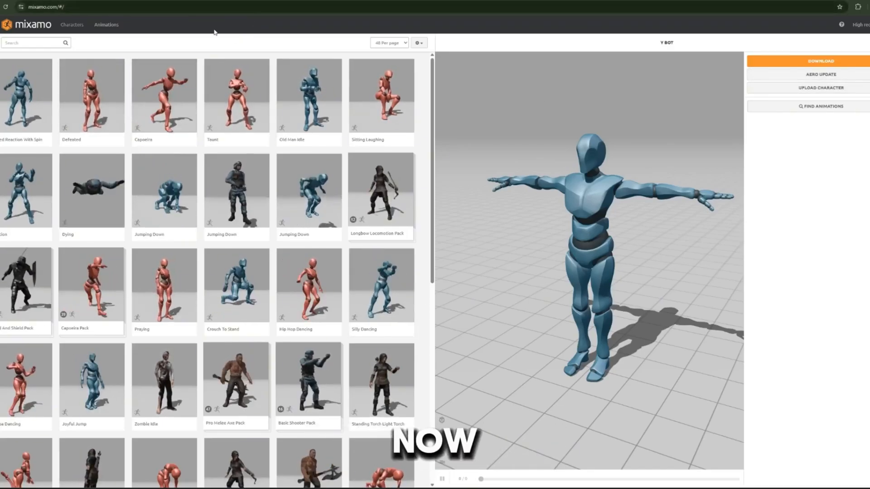
- Search the Mixamo characters for "y bot" and select the Y Bot character
click(83, 29)
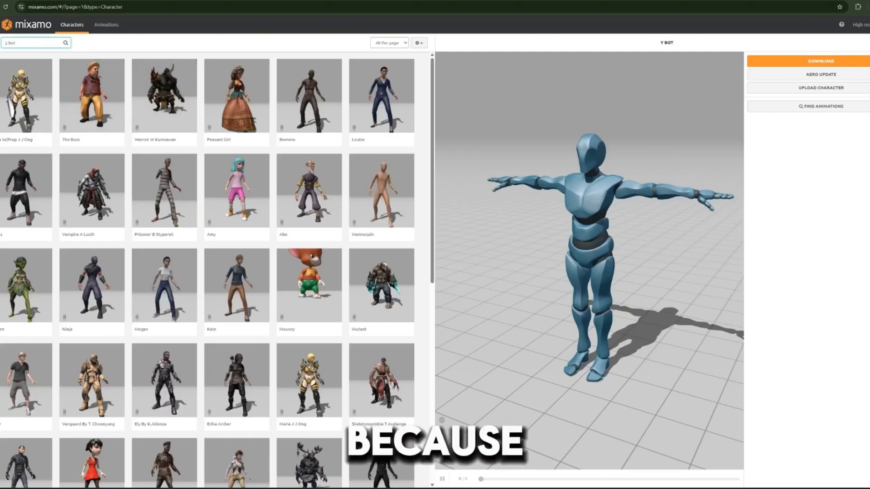
key(Return)
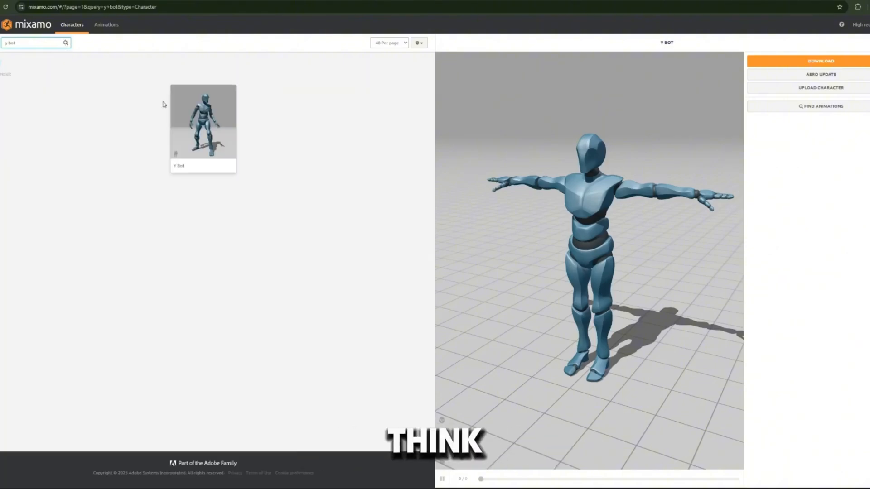
click(203, 121)
click(570, 125)
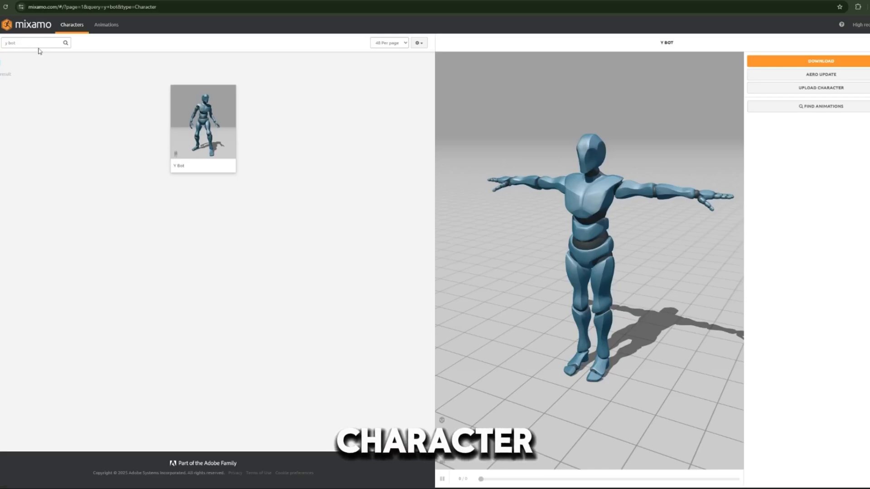
- Clear the character search and download Y Bot as FBX Binary (.fbx) in T-pose
key(BackSpace)
key(BackSpace)
key(BackSpace)
key(BackSpace)
key(BackSpace)
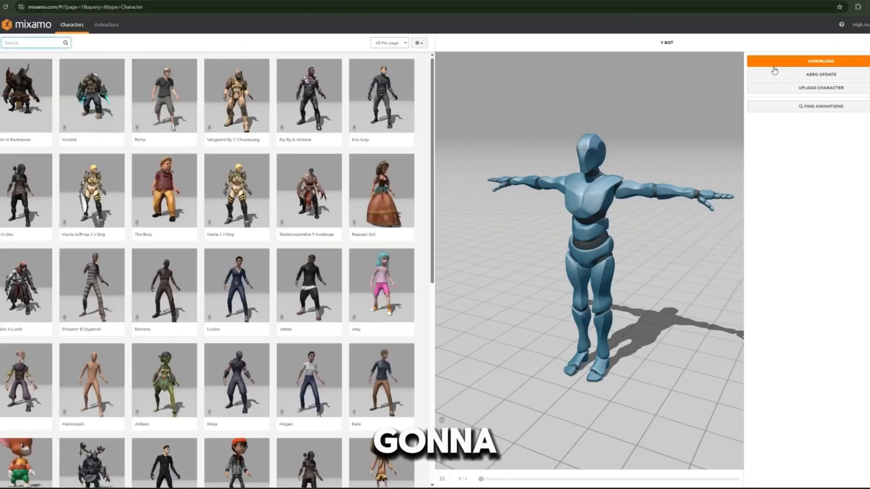
click(776, 70)
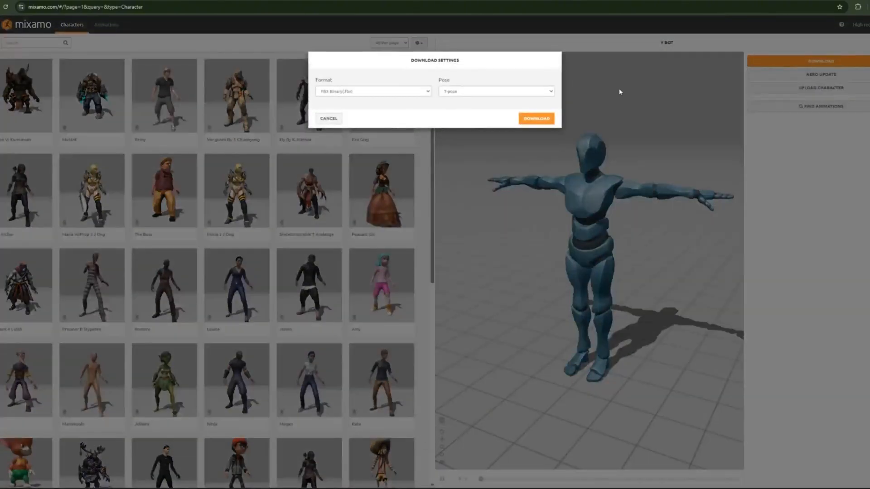
click(539, 120)
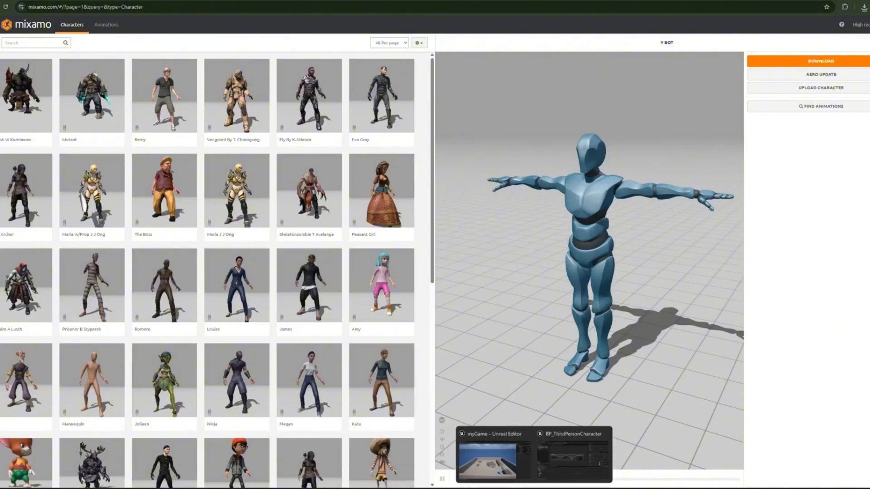
- Switch to the Unreal Editor blueprint window and bring Y Bot.fbx from Downloads into the MixamoCharacter folder
click(573, 474)
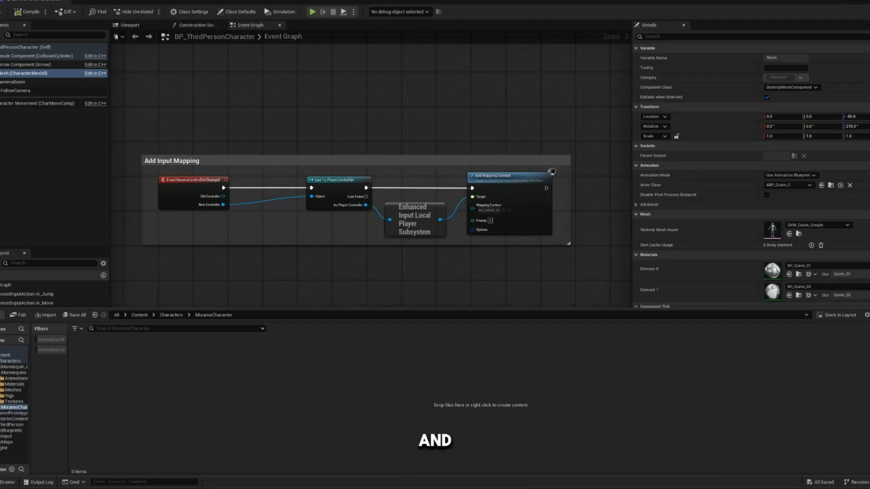
click(401, 485)
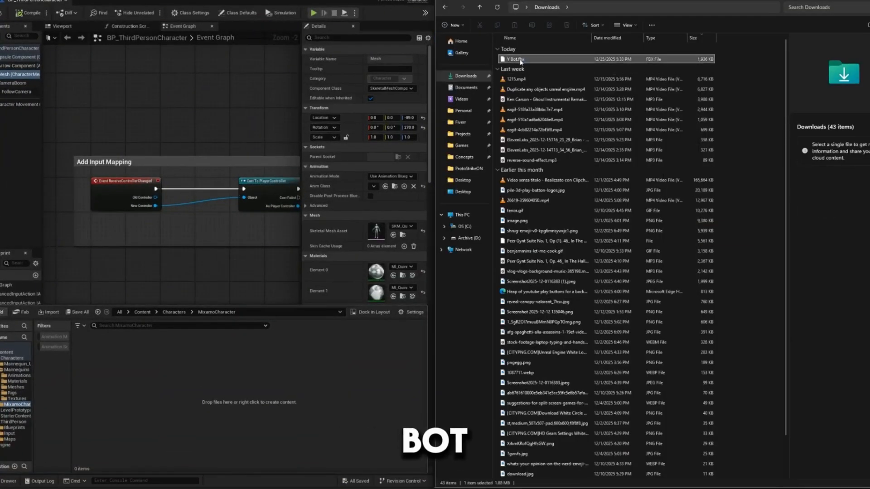
drag(517, 64, 180, 393)
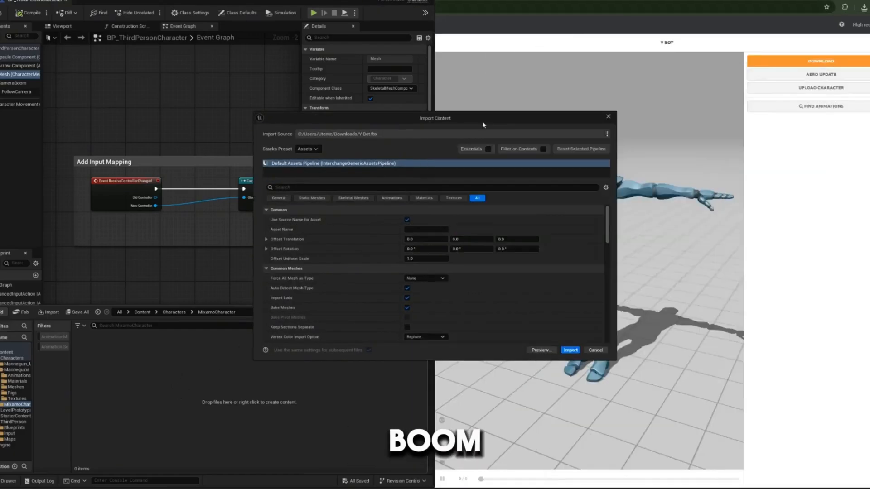
- Review the Y Bot import options and the available skeleton assets, keeping Skeleton set to None
scroll(431, 262, down, 3)
scroll(424, 266, up, 3)
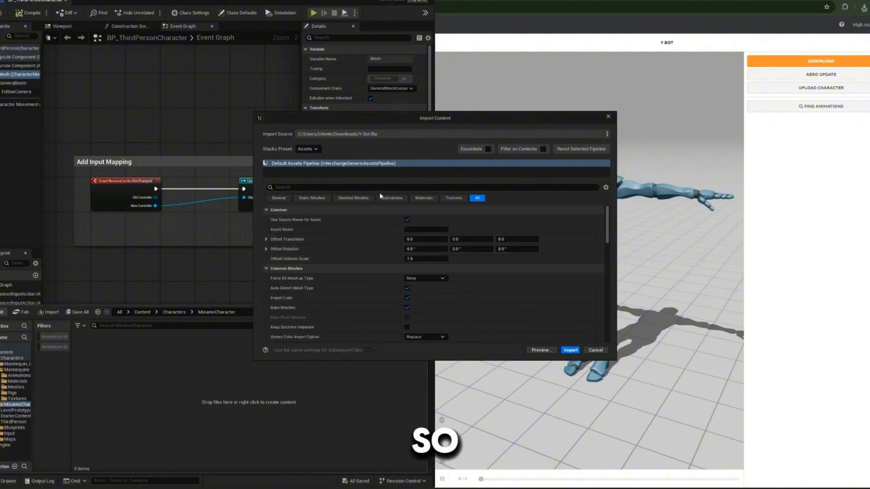
drag(469, 114, 329, 132)
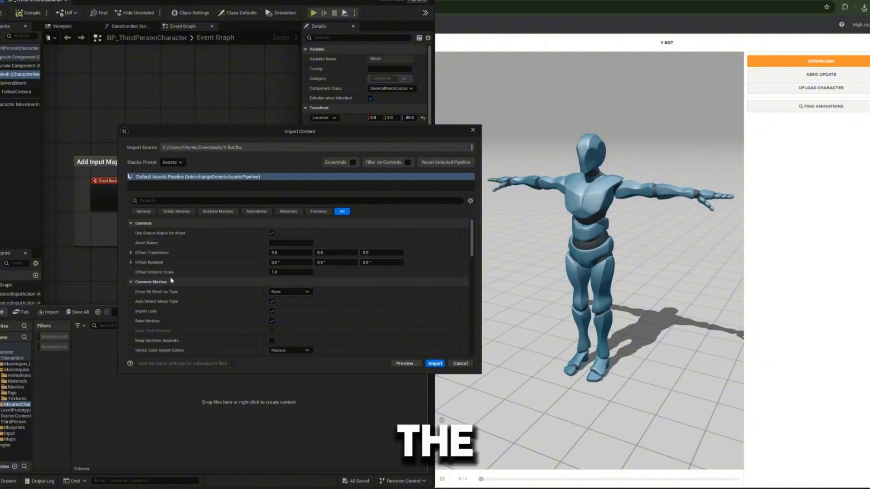
scroll(171, 281, down, 1)
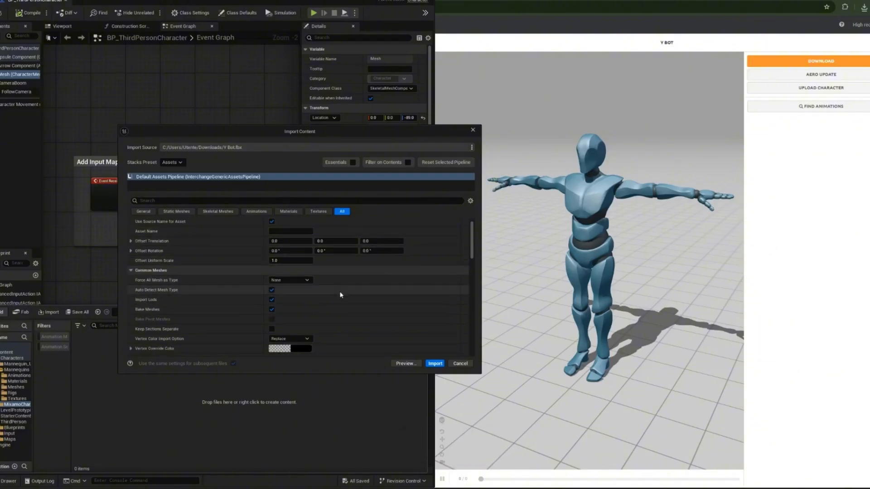
scroll(224, 310, down, 1)
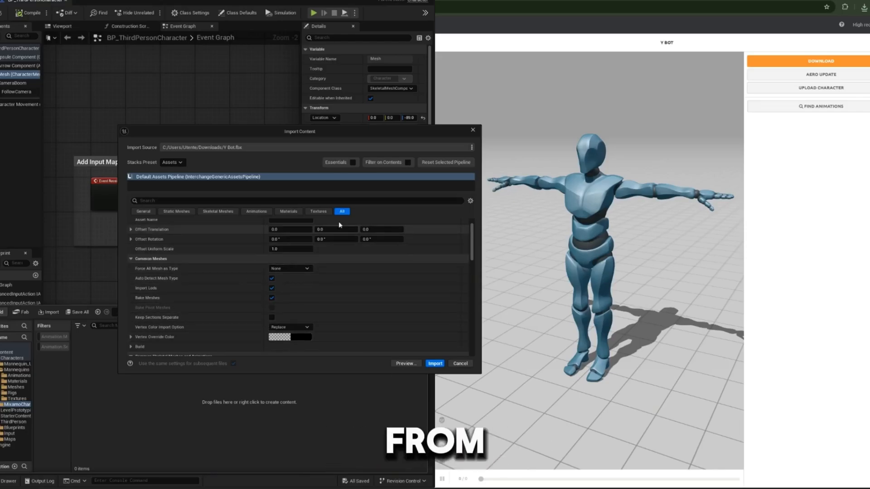
scroll(297, 344, down, 6)
scroll(297, 345, down, 1)
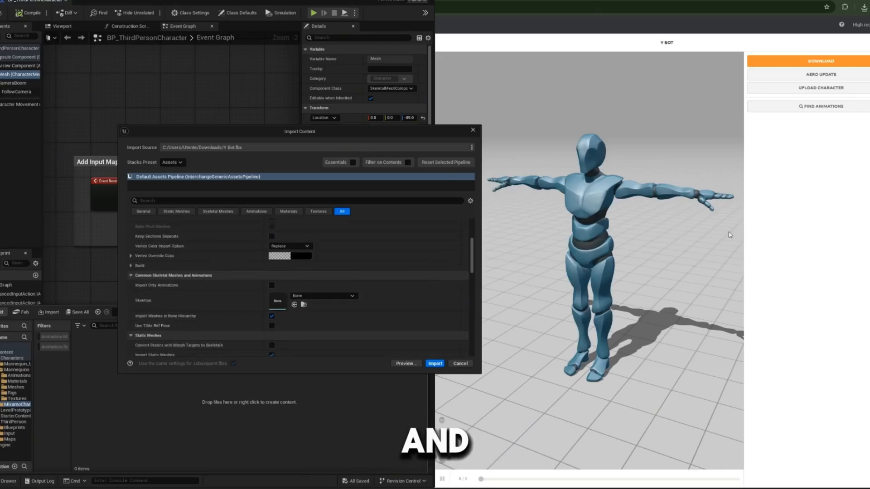
click(317, 297)
click(314, 297)
click(339, 297)
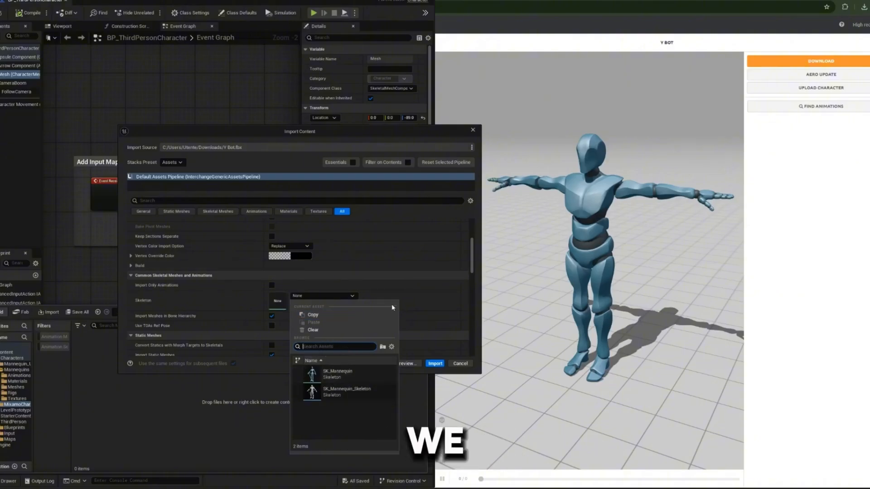
click(430, 297)
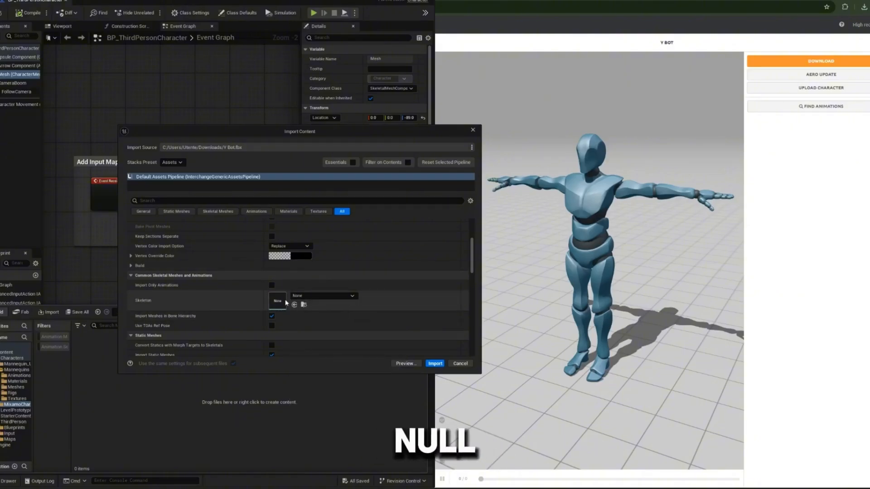
- Import Y Bot with the current pipeline settings and show the imported assets in the MixamoCharacter folder
scroll(250, 287, down, 5)
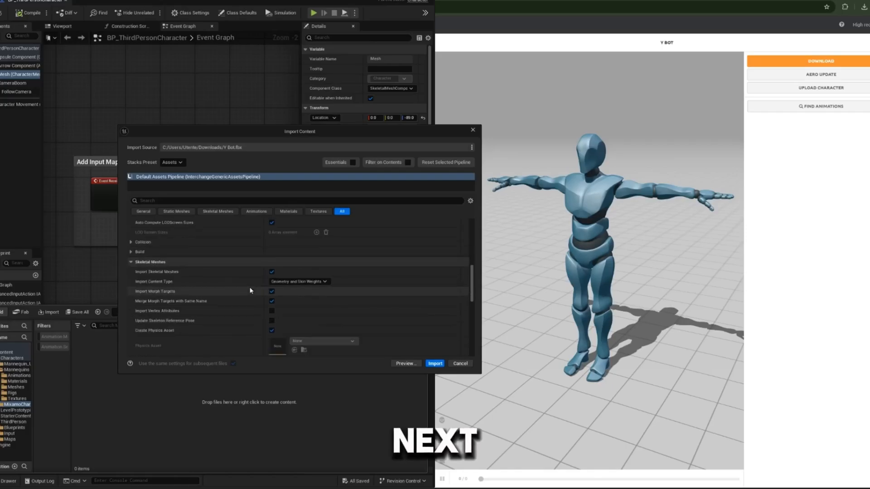
scroll(250, 290, down, 5)
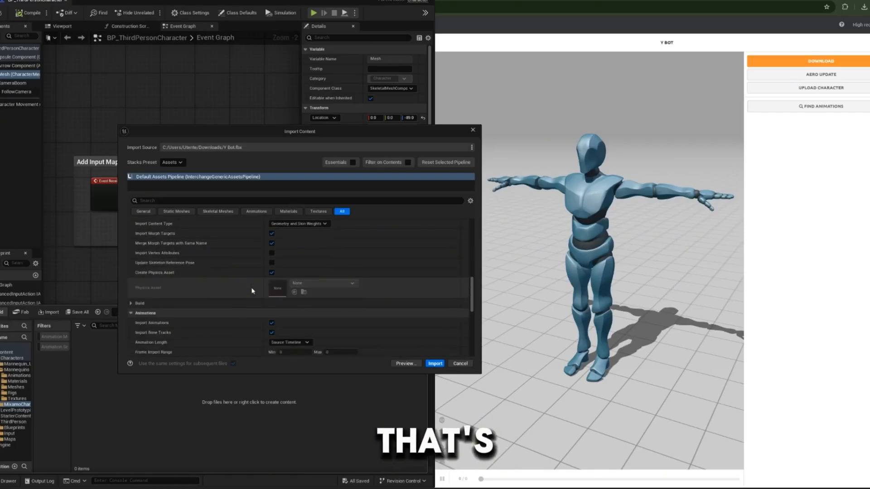
click(434, 364)
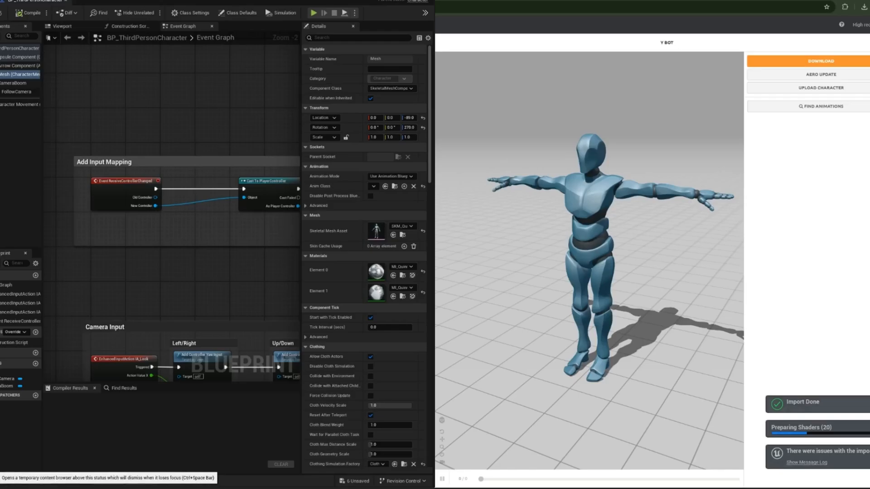
click(6, 481)
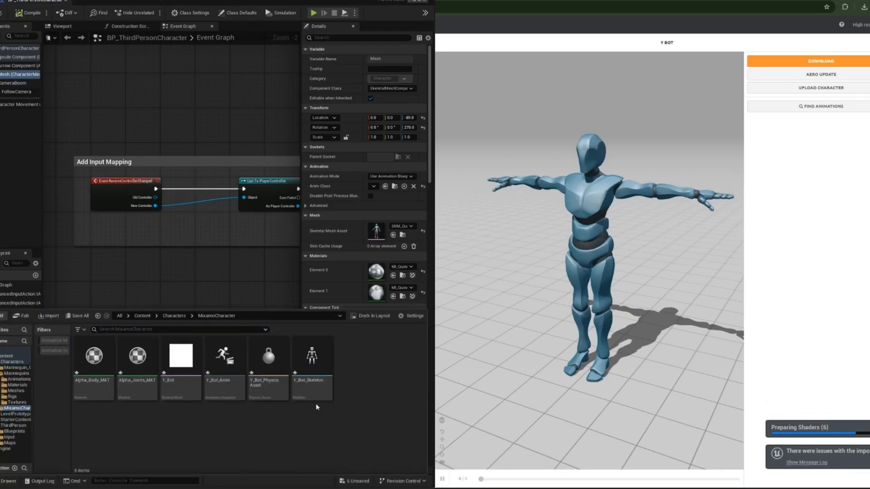
- Open the imported Y_Bot skeletal mesh and inspect its skeleton by selecting the RightUpLeg bone
double_click(171, 374)
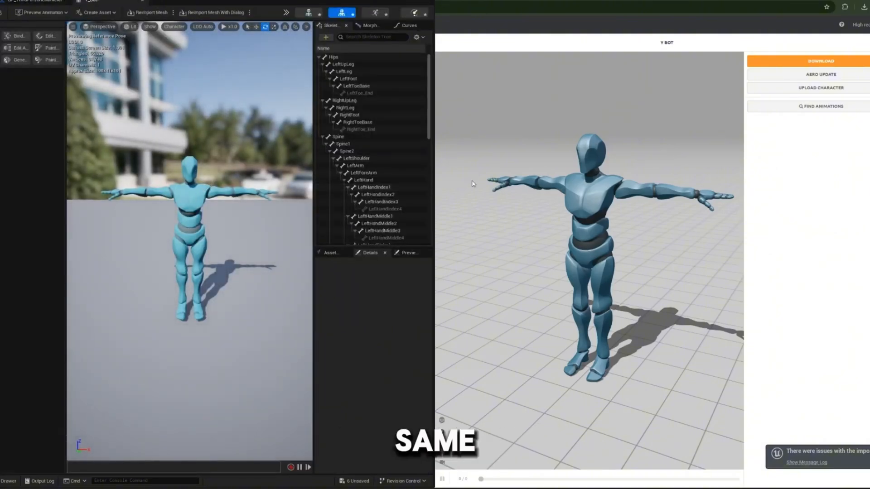
click(352, 101)
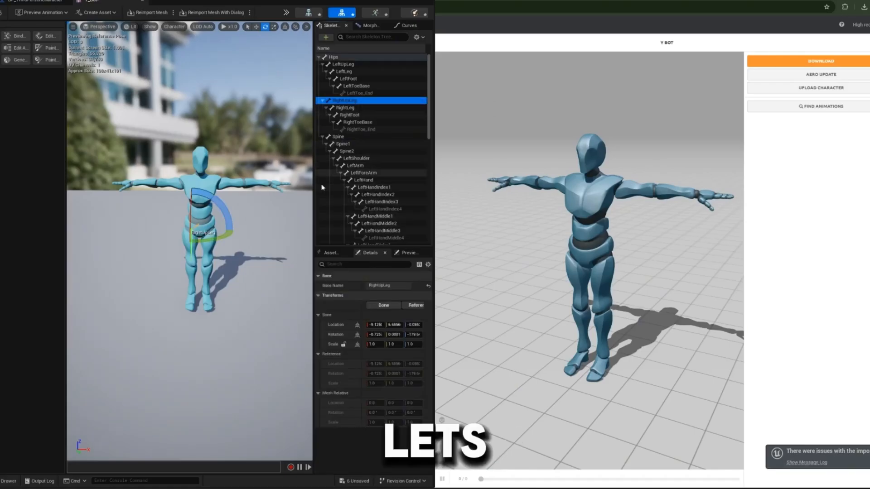
mouse_move(220, 211)
mouse_down()
mouse_move(142, 213)
mouse_move(141, 238)
mouse_move(223, 211)
mouse_up()
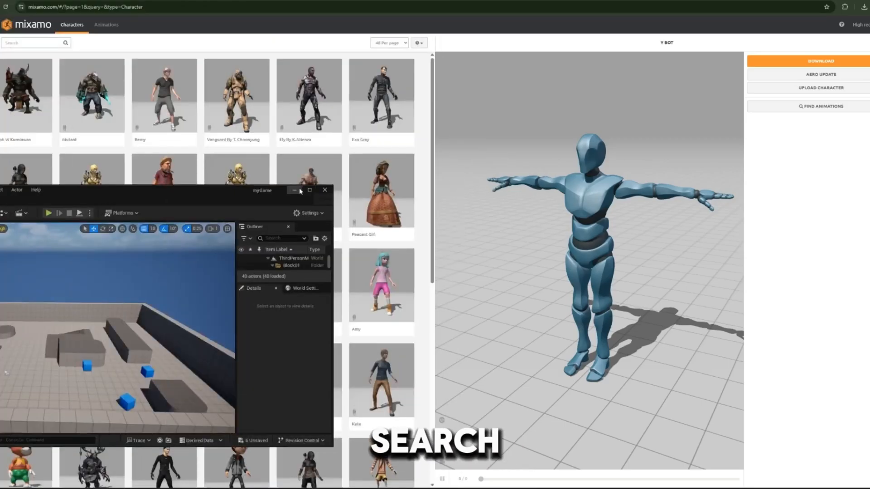
- Switch to Mixamo, search the animations for "idle" and apply the blue-figure Idle animation to Y Bot
click(296, 190)
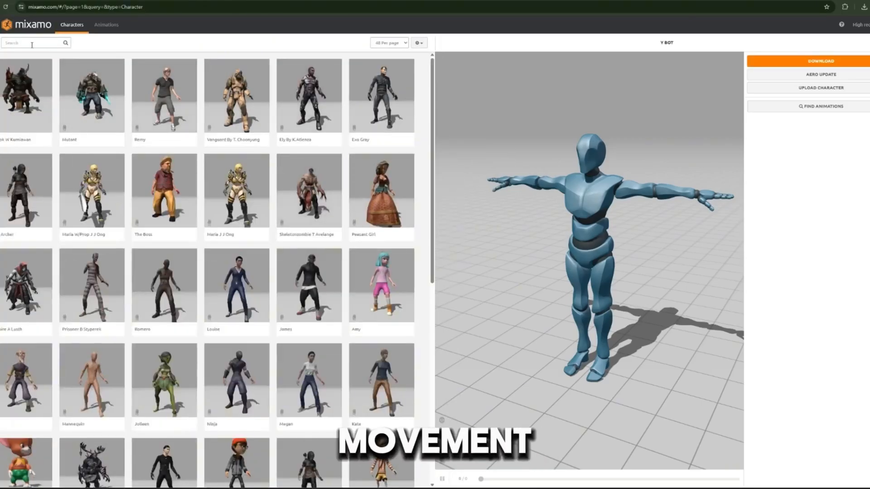
click(105, 26)
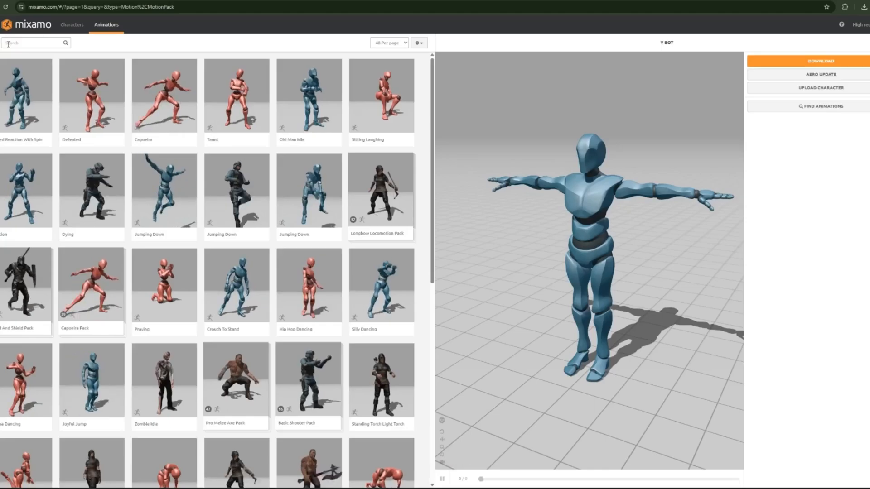
click(41, 42)
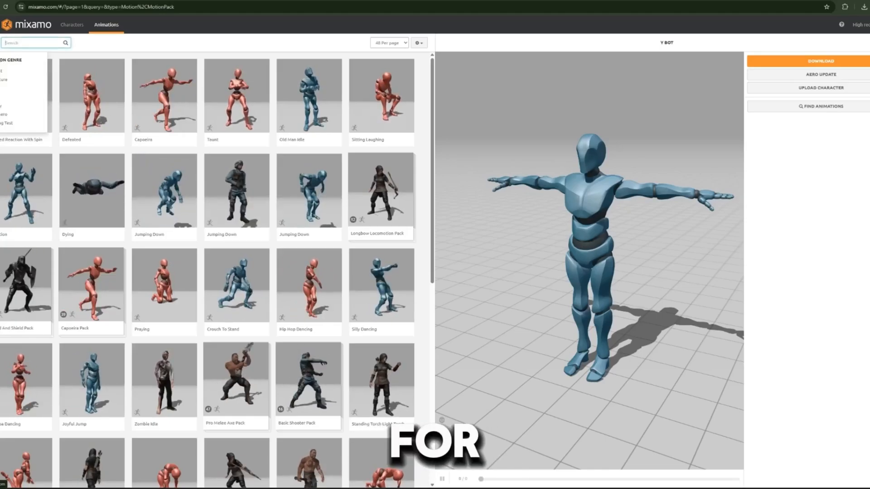
text(idle)
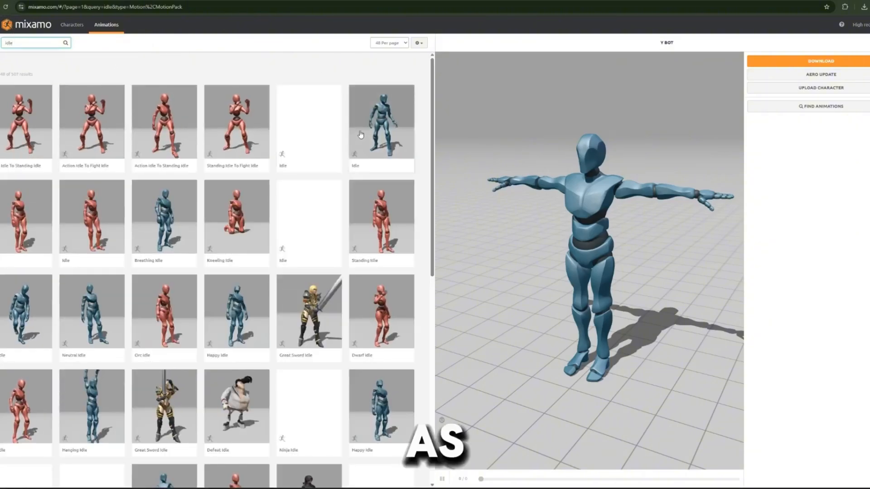
click(382, 122)
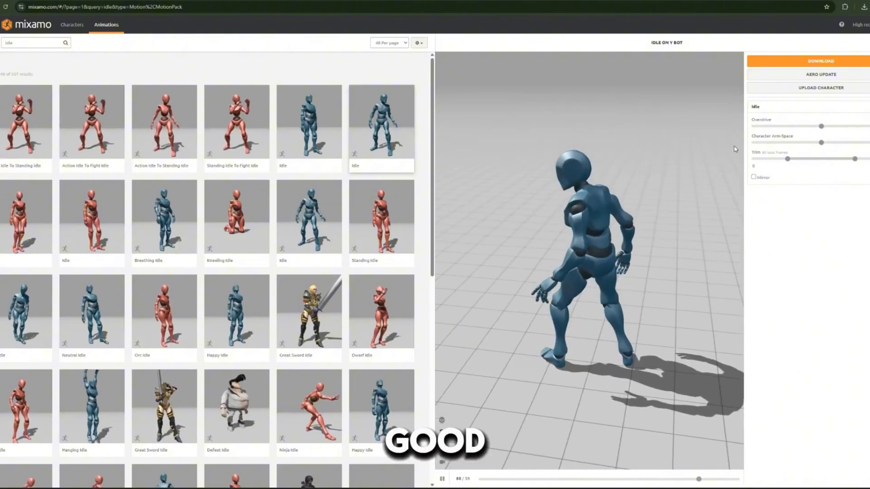
- Download the Idle animation as FBX Binary (.fbx) without skin, at 60 frames per second and no keyframe reduction
click(815, 60)
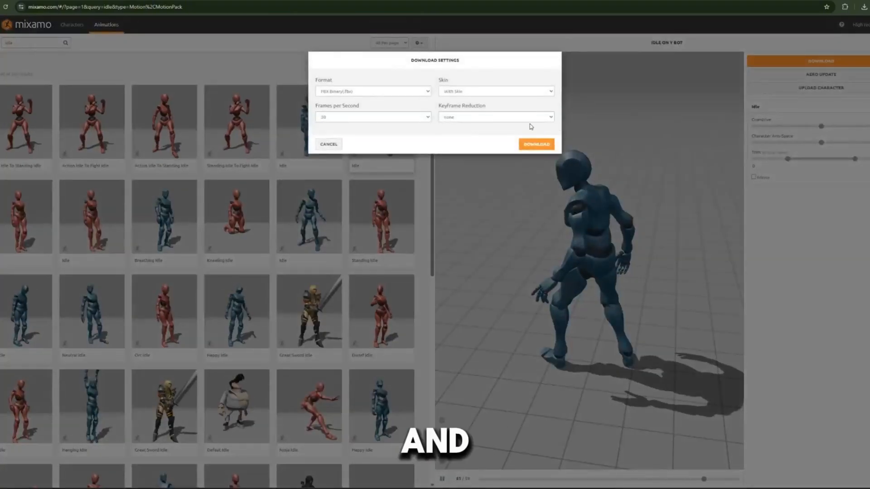
click(485, 92)
click(471, 108)
click(394, 117)
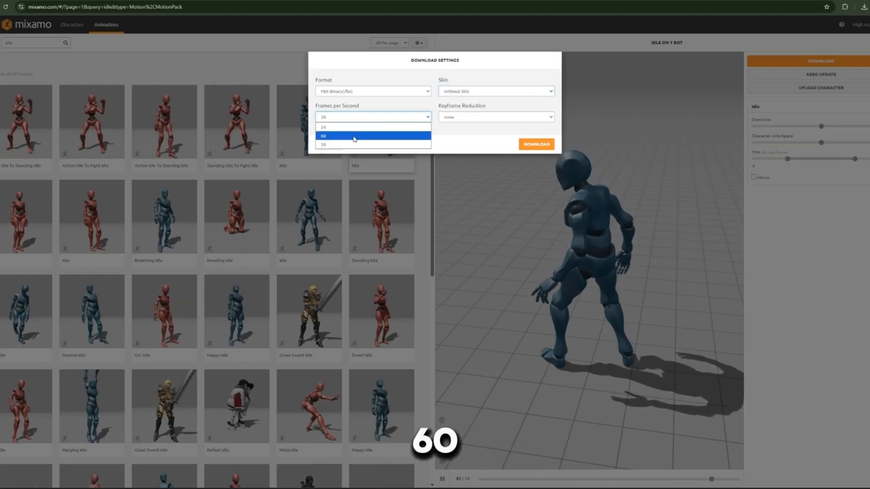
click(354, 136)
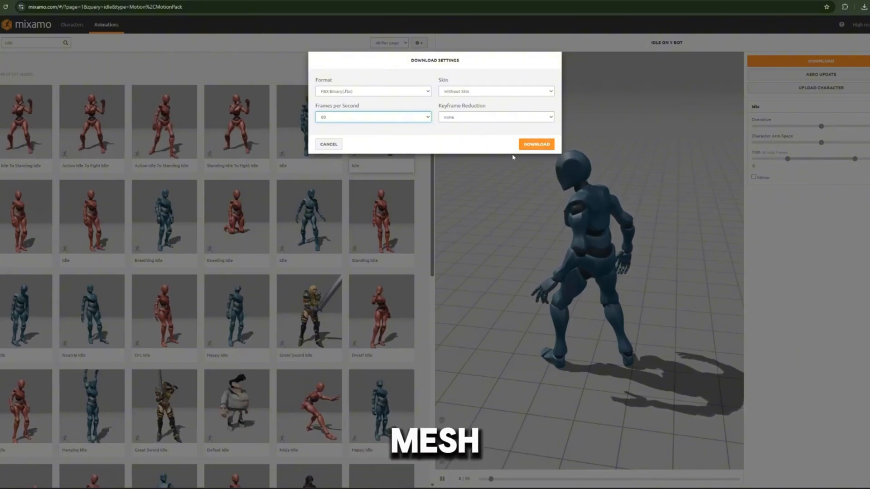
click(538, 144)
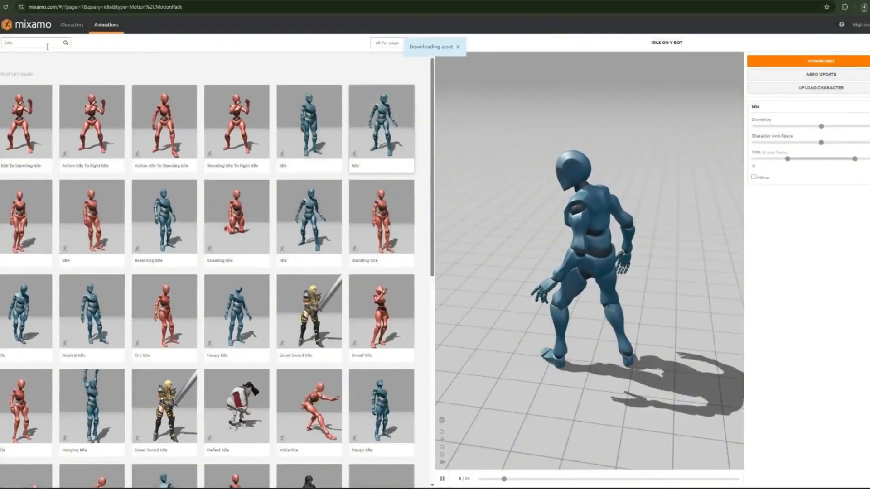
- Replace the animation search with "run" and apply the blue-figure Running animation to Y Bot
double_click(47, 47)
key(BackSpace)
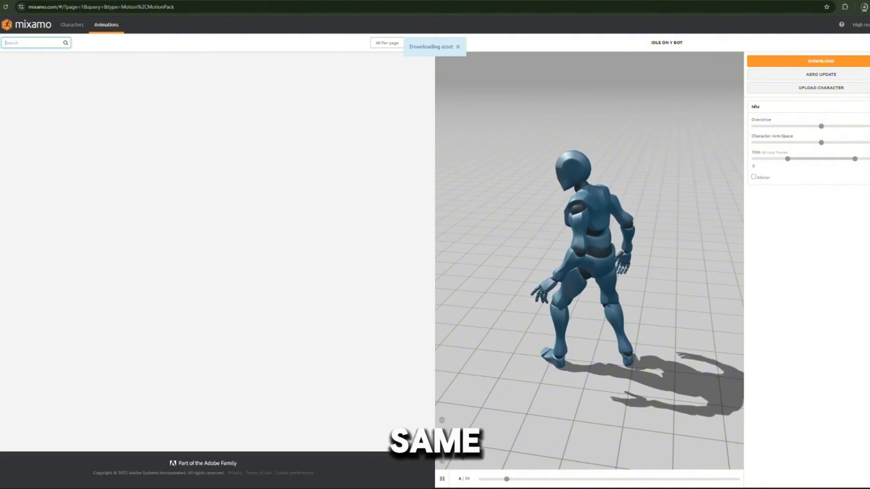
text(ru)
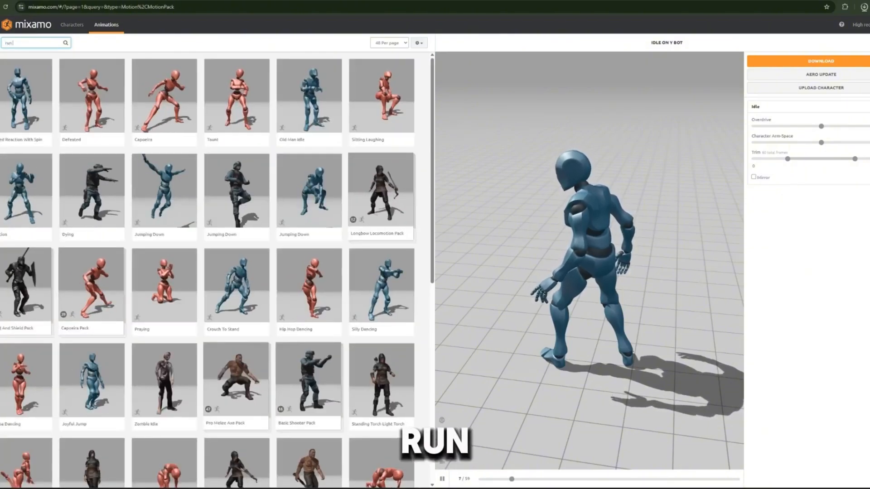
text(n)
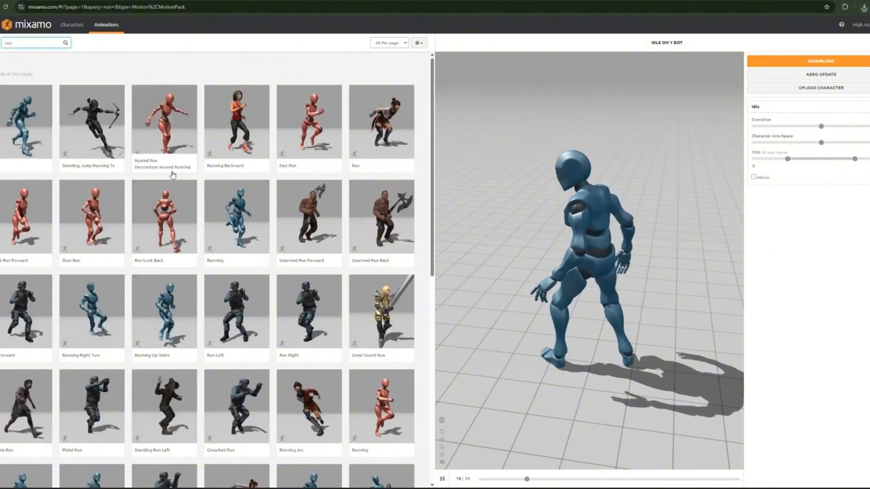
click(236, 244)
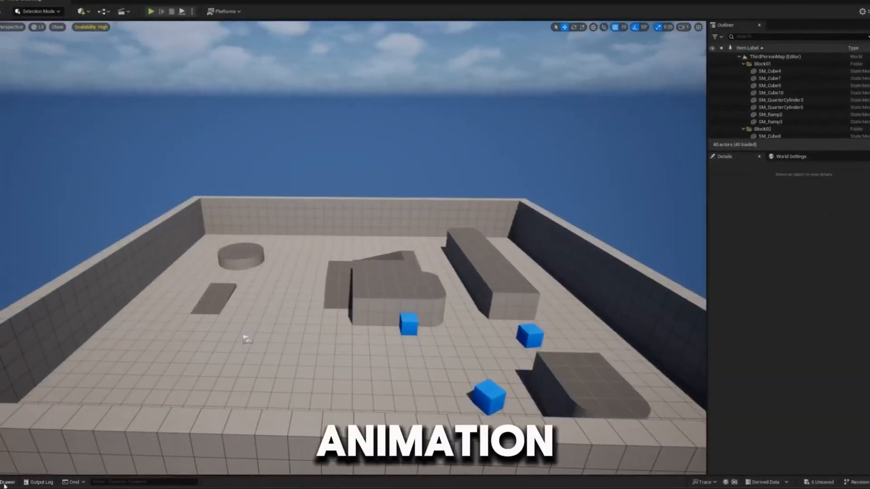
- Switch to the Unreal Editor and open BP_ThirdPersonCharacter from the ThirdPerson Blueprints folder
click(5, 484)
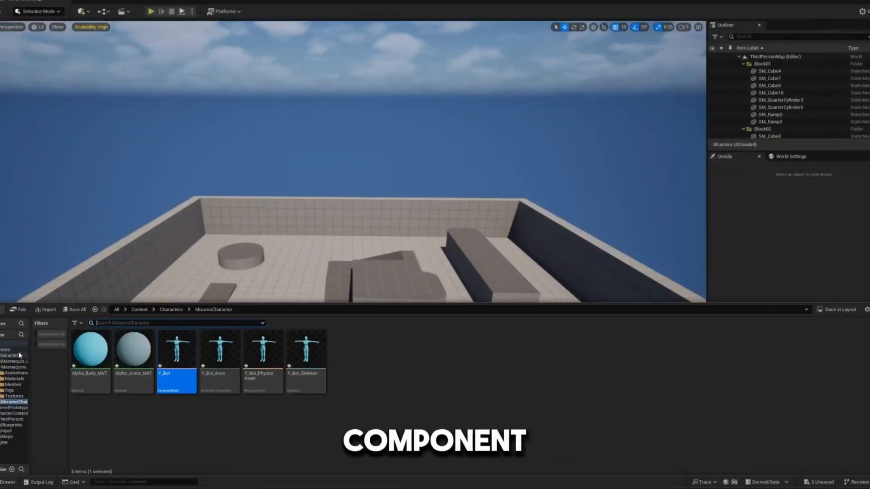
click(6, 349)
click(208, 372)
double_click(209, 372)
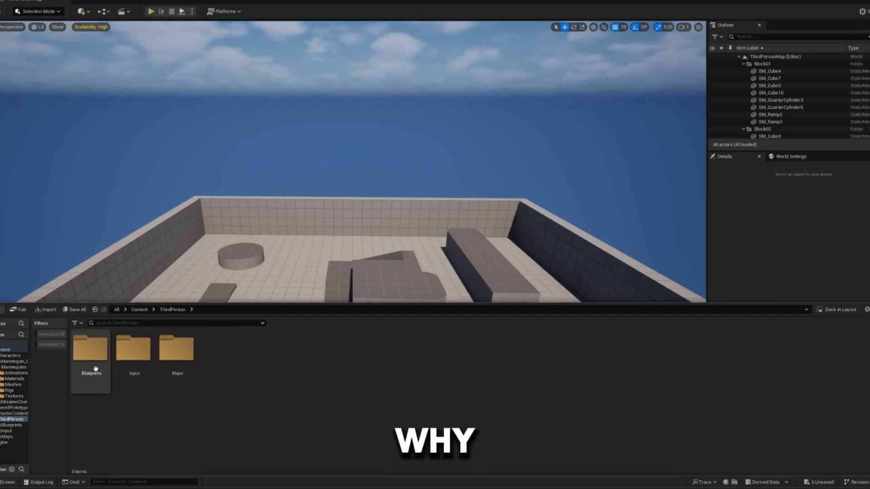
double_click(84, 375)
double_click(80, 375)
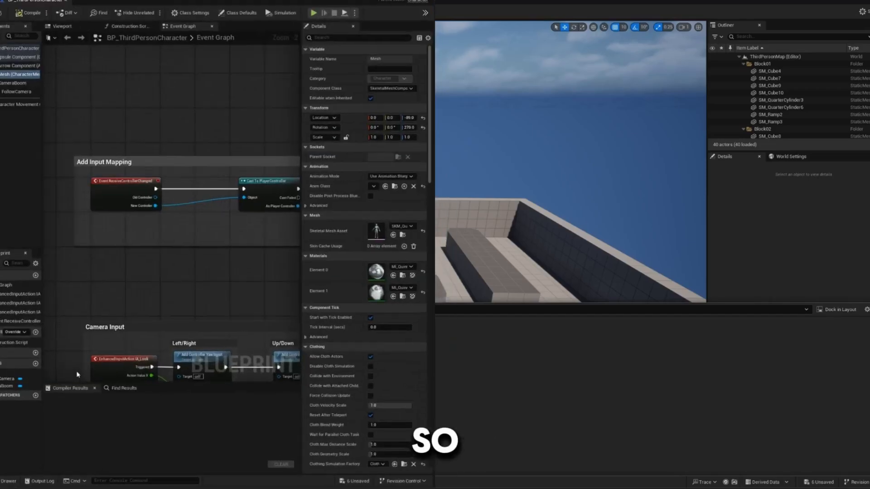
- Maximize the blueprint window and examine the character's Mesh and Capsule Component in the 3D viewport
double_click(412, 4)
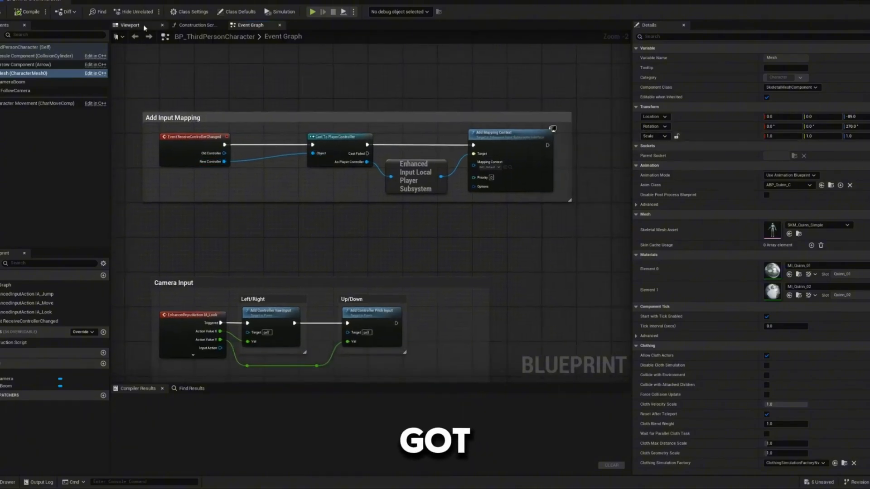
click(131, 26)
click(393, 164)
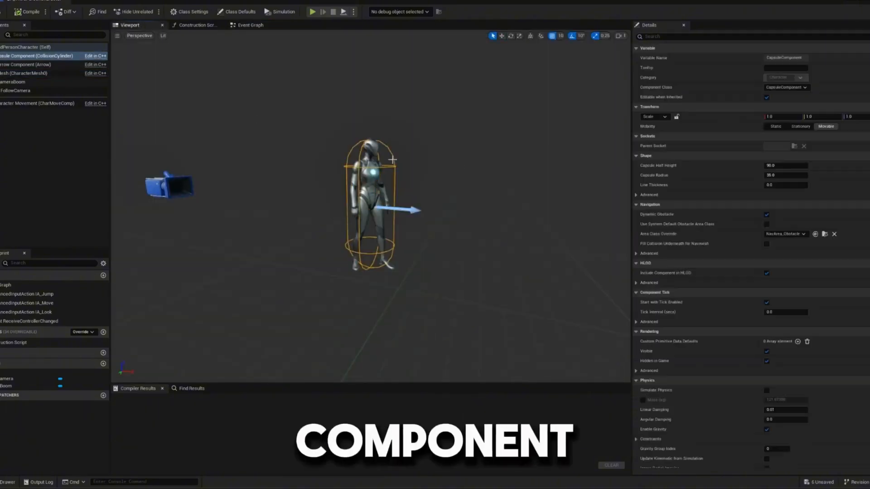
click(6, 74)
key(f)
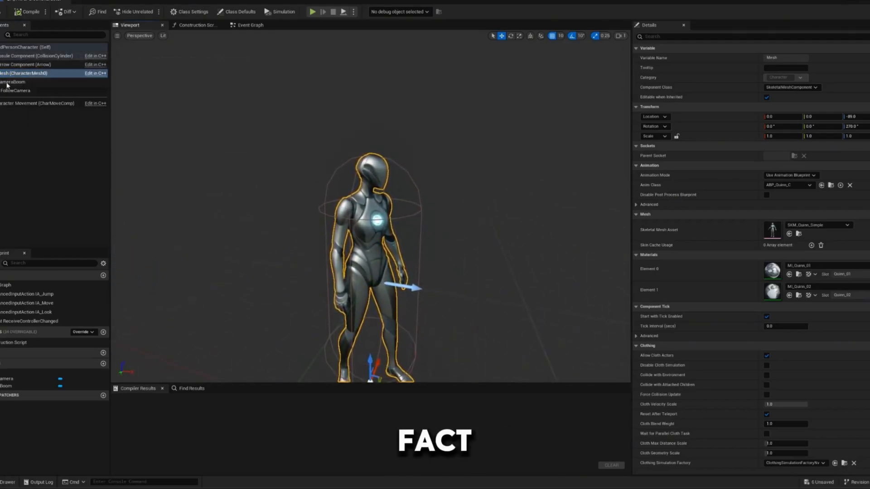
click(41, 56)
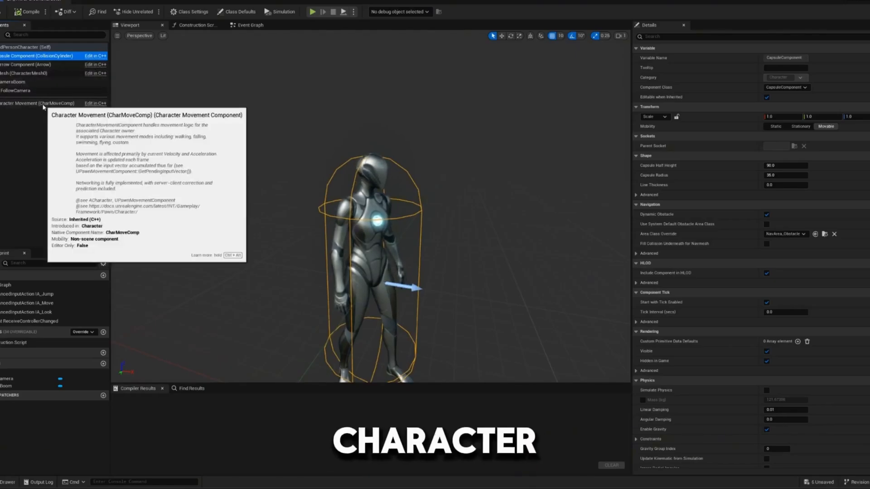
scroll(349, 195, down, 6)
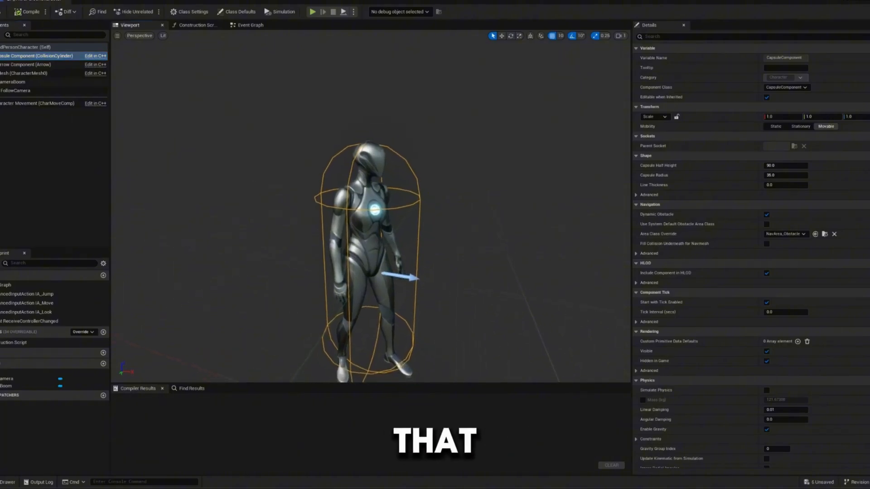
click(358, 224)
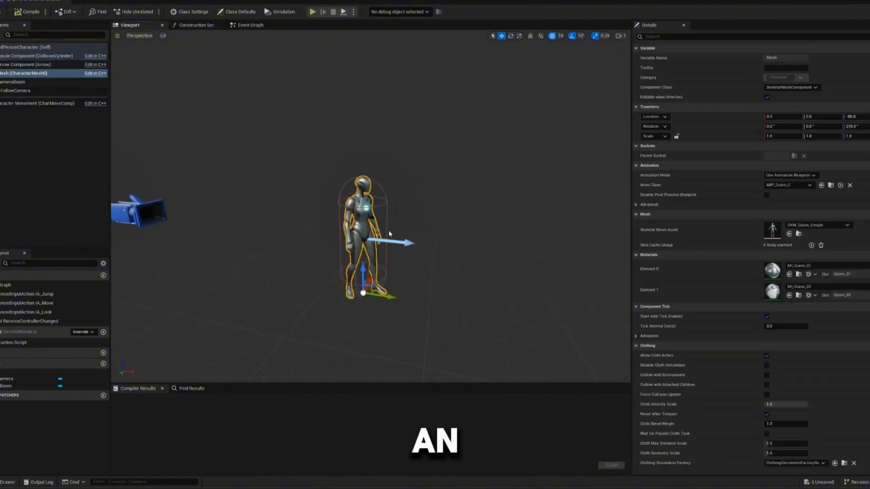
- Try moving the character mesh away from its capsule to X location 270, undo the move and compile the blueprint
right_drag(391, 236, 396, 241)
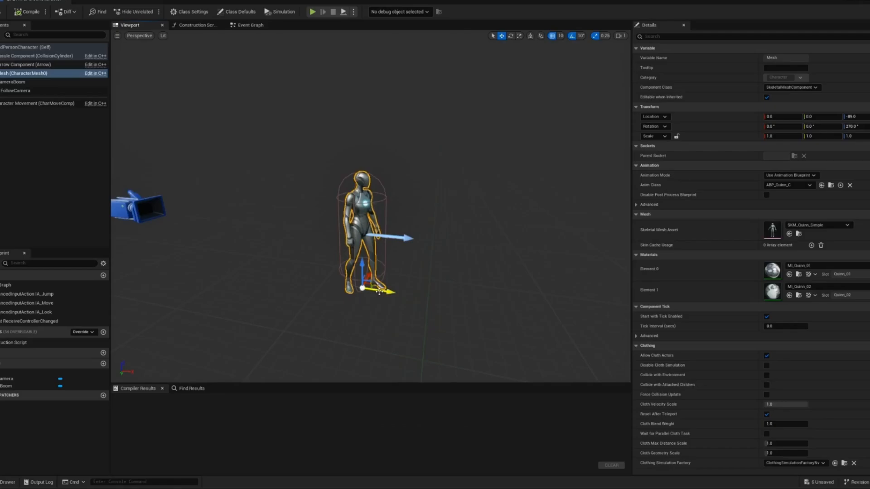
drag(379, 293, 555, 295)
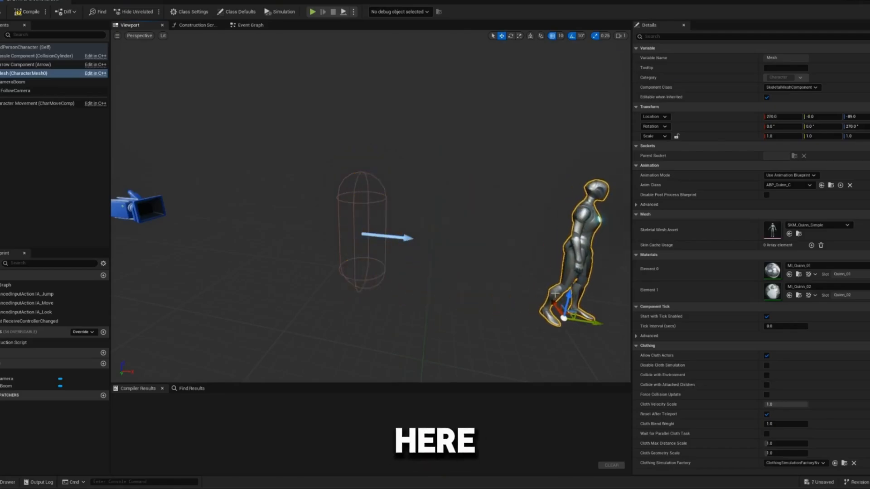
click(385, 201)
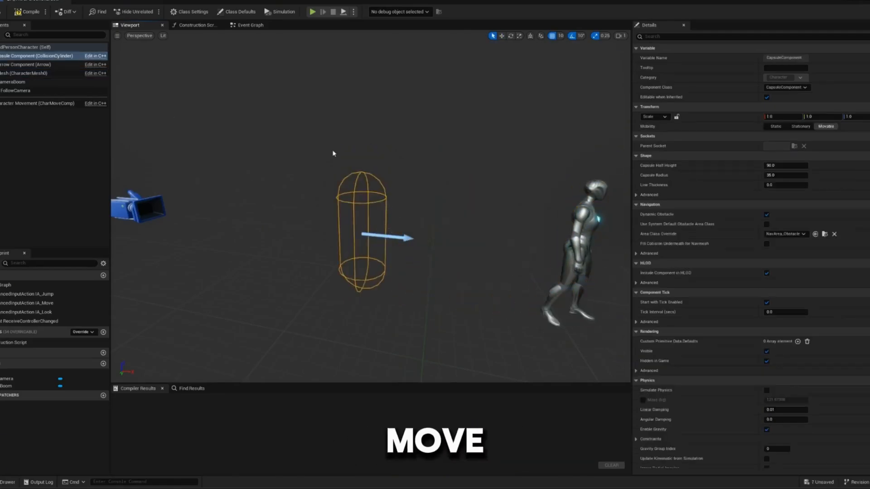
click(583, 222)
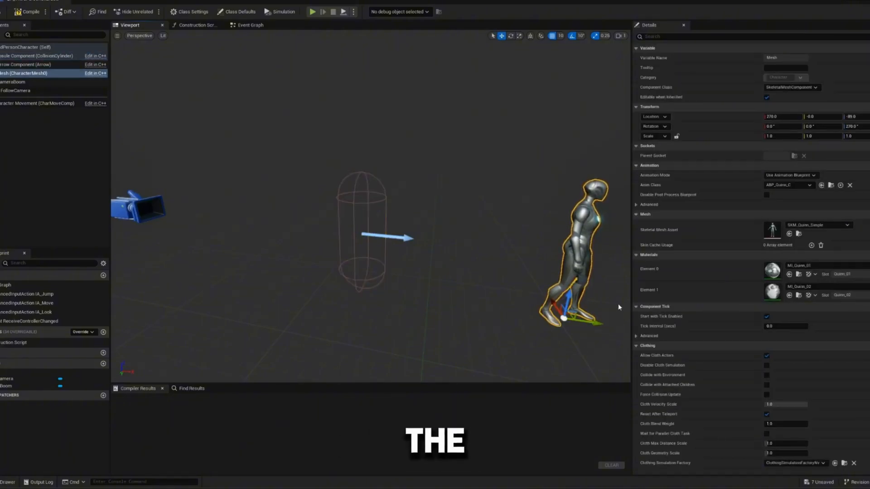
key(ctrl+z)
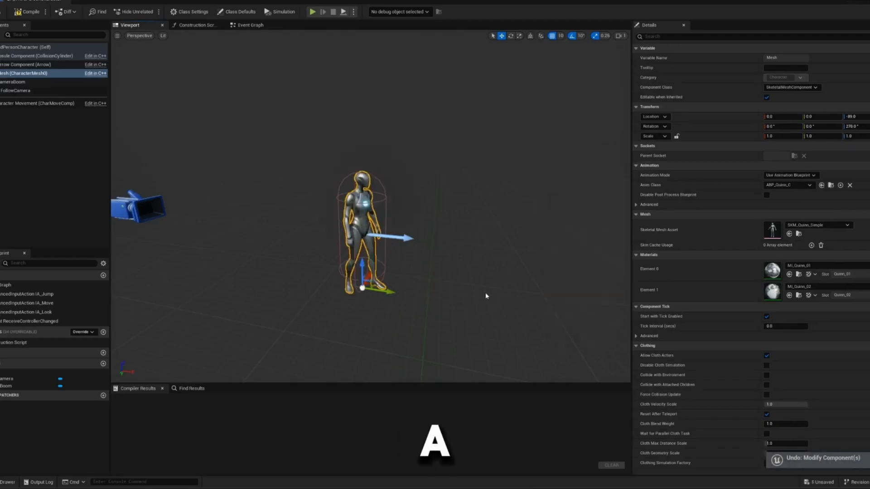
click(39, 14)
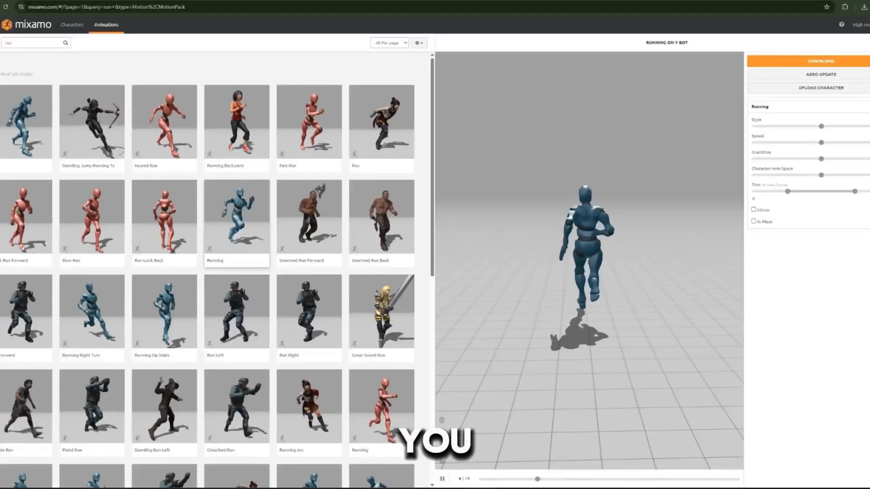
- Switch to Mixamo, enable In Place for the Running animation and download it as FBX Binary without skin at 60 frames per second
click(754, 222)
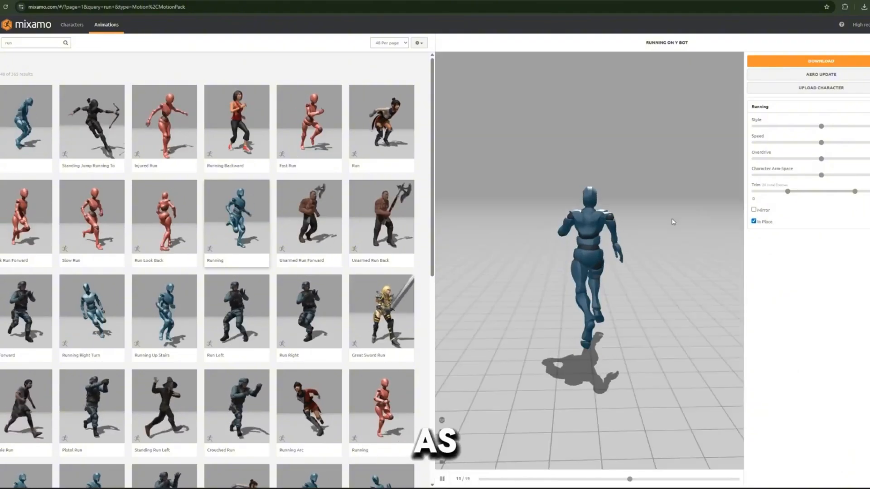
drag(512, 235, 746, 242)
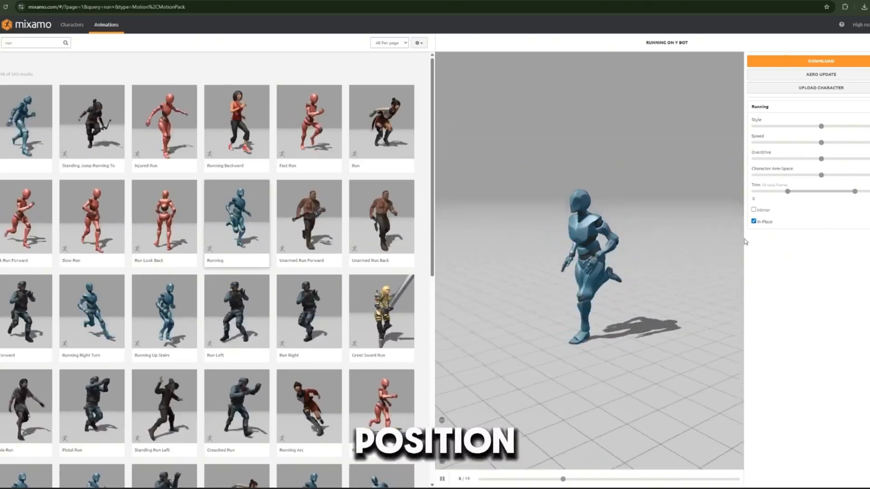
click(822, 61)
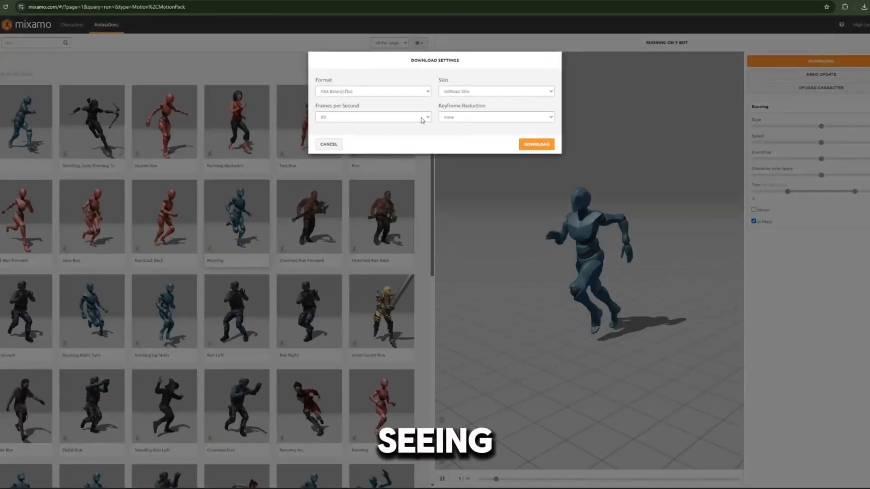
click(537, 144)
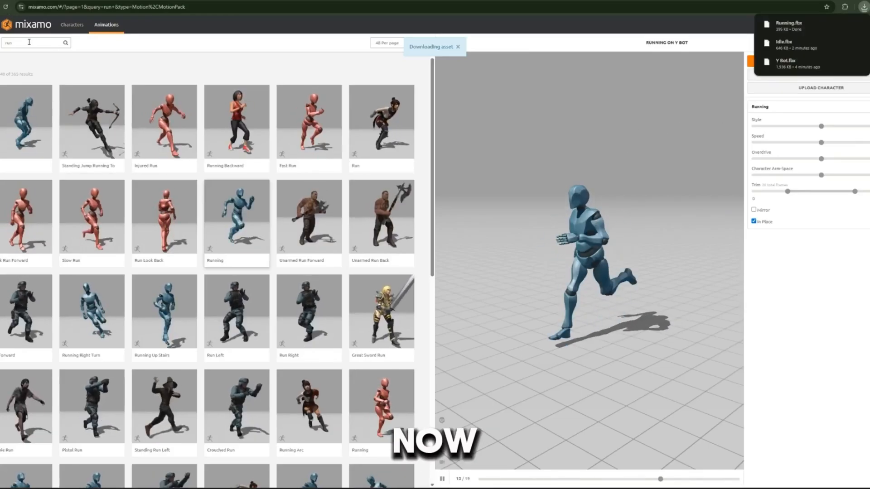
- Search the Mixamo animations for "fall" and download Falling Idle as FBX Binary without skin at 60 frames per second
click(11, 43)
text(f)
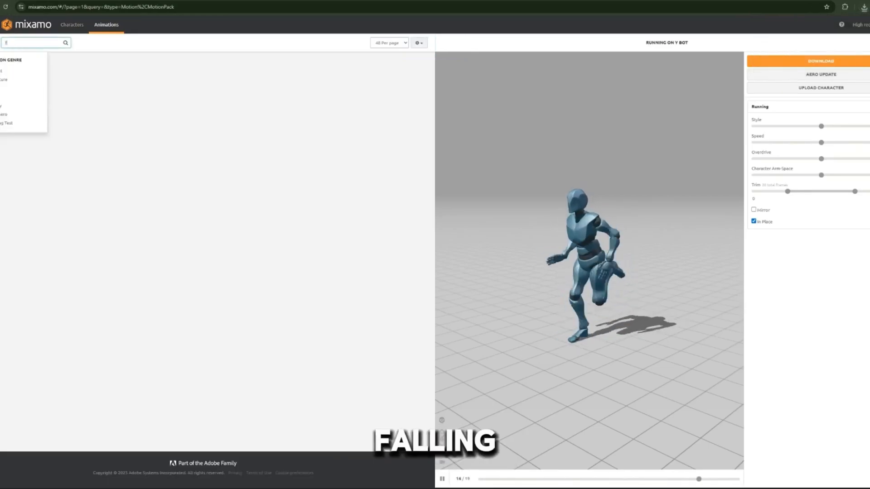
text(all)
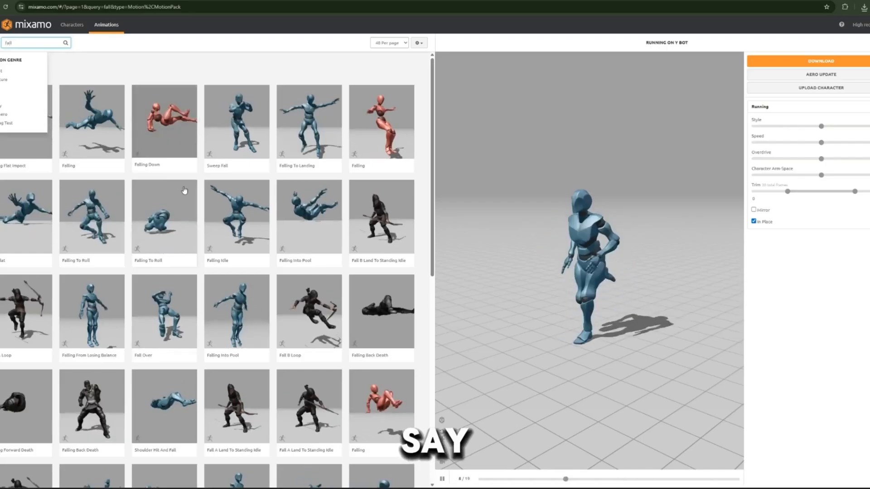
click(226, 220)
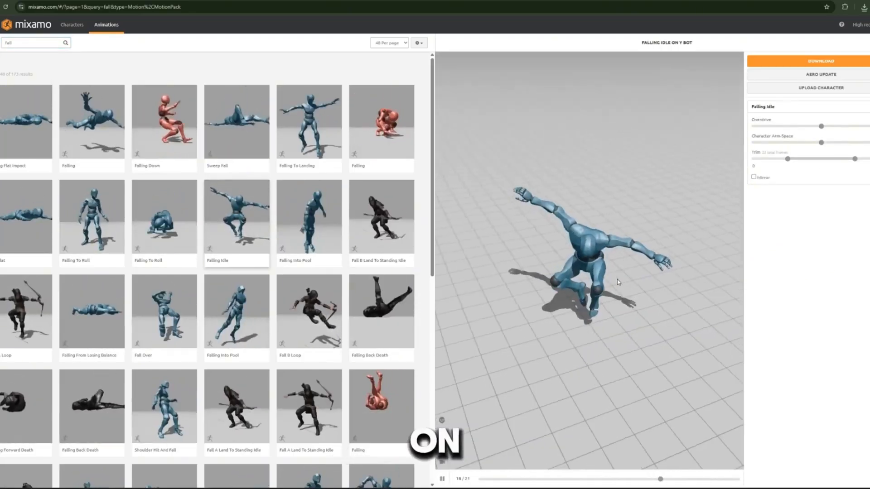
click(816, 61)
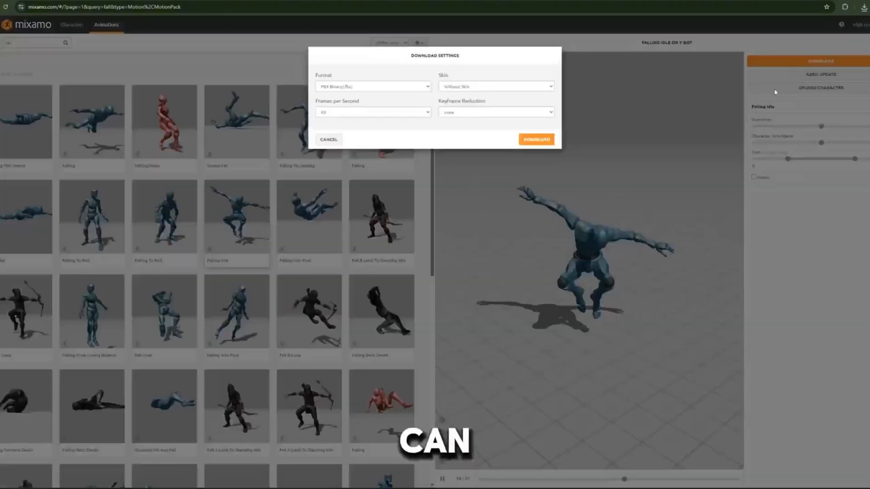
click(537, 145)
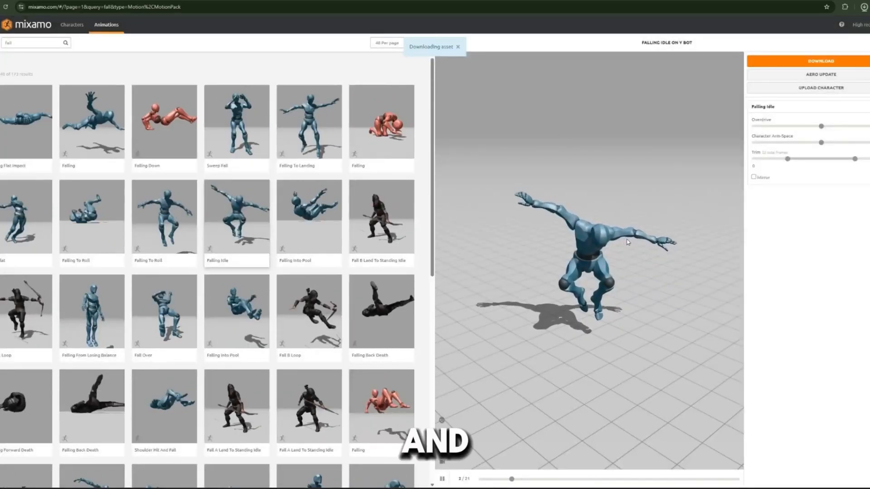
- Switch to the Unreal Editor's BP_ThirdPersonCharacter window and browse to the MixamoCharacter folder inside Characters
mouse_move(575, 463)
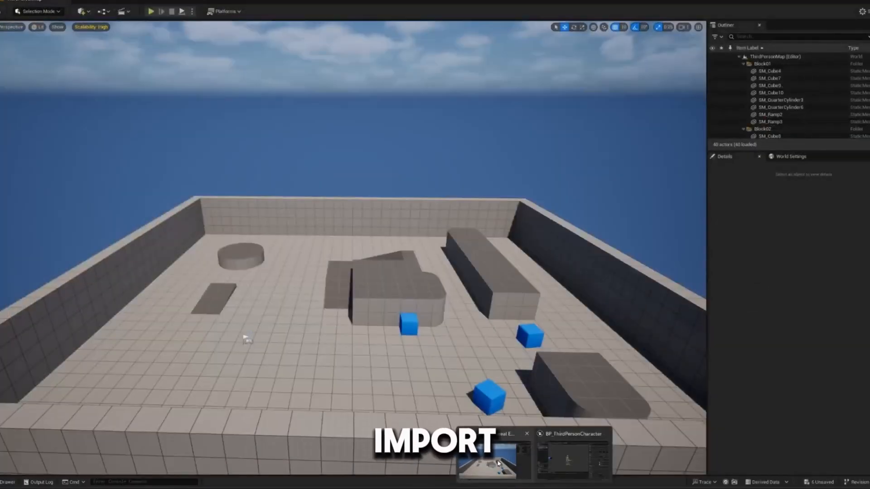
click(497, 464)
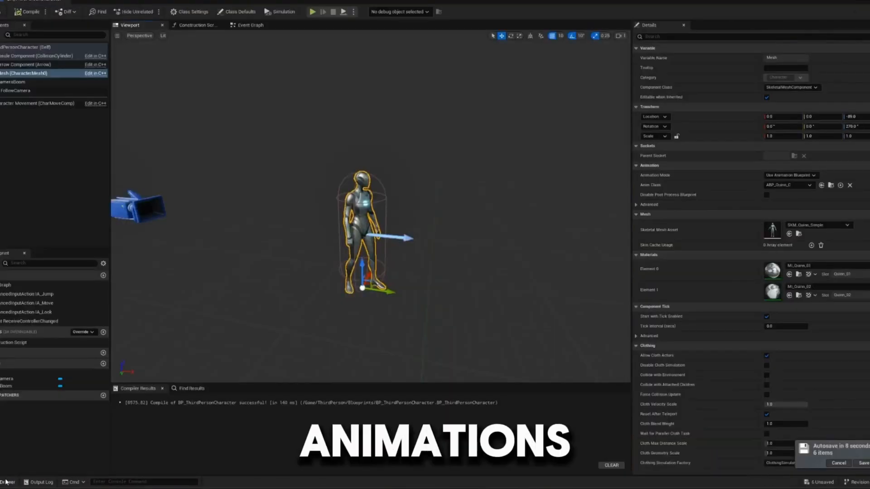
click(7, 482)
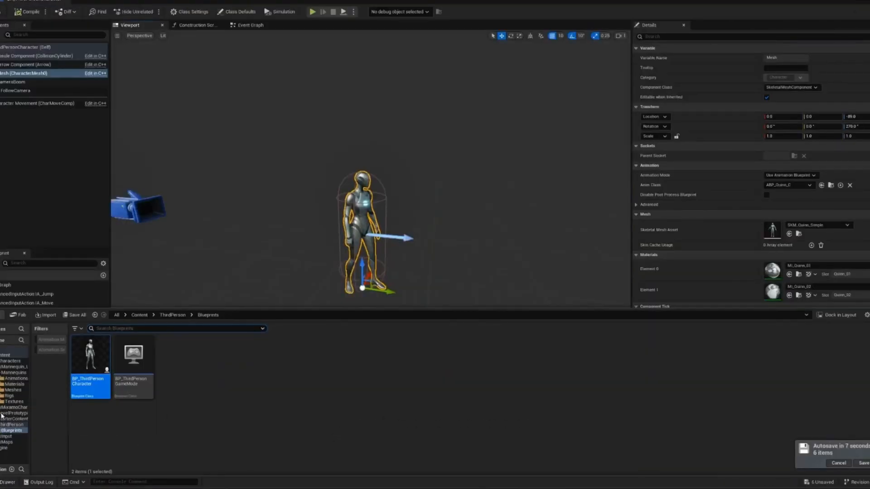
click(1, 357)
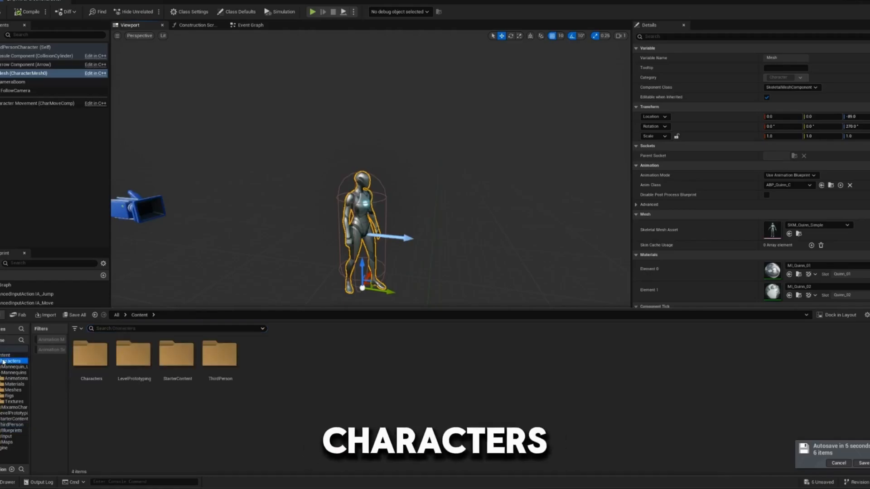
click(4, 361)
double_click(165, 374)
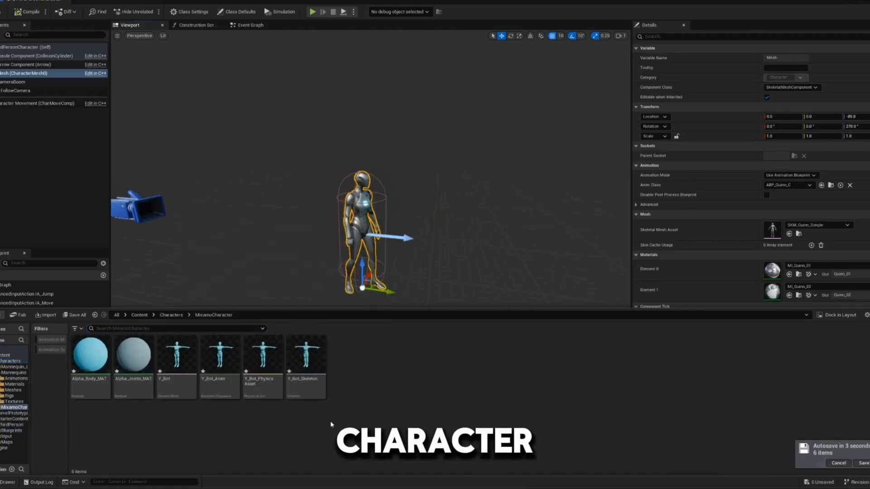
- Create a new folder inside the MixamoCharacter folder
right_click(380, 385)
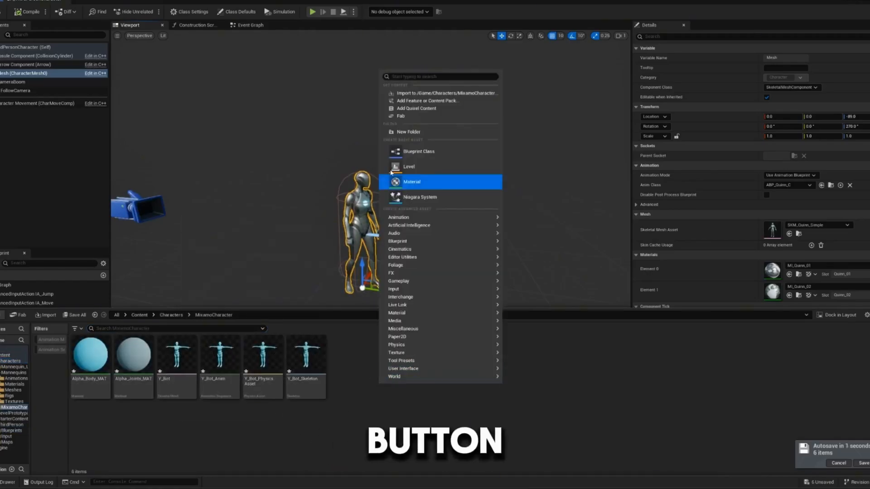
click(418, 133)
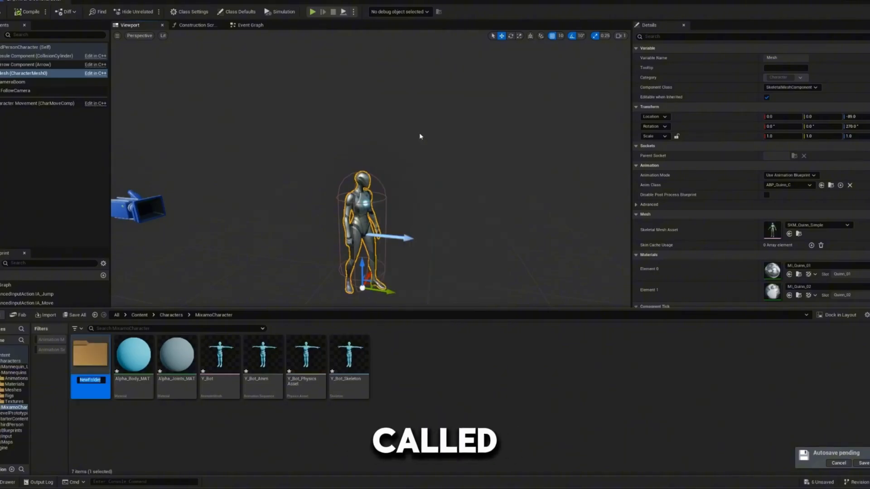
key(BackSpace)
text(Ani)
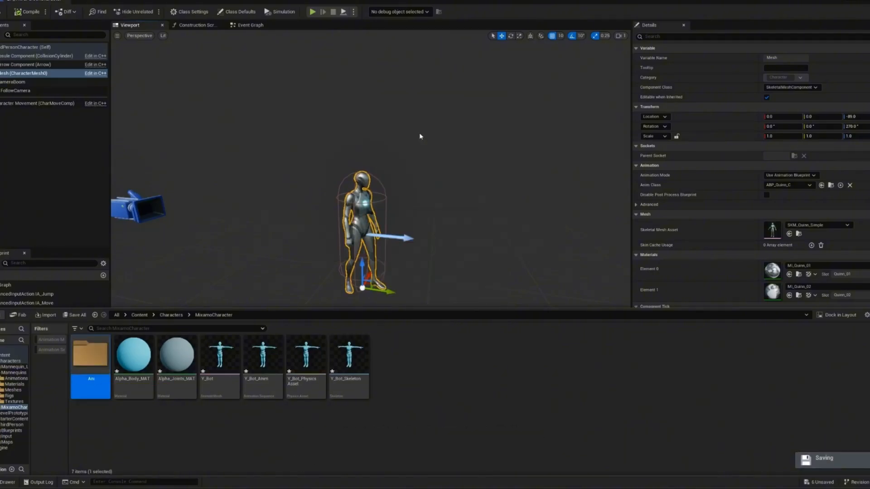
key(Right)
key(Delete)
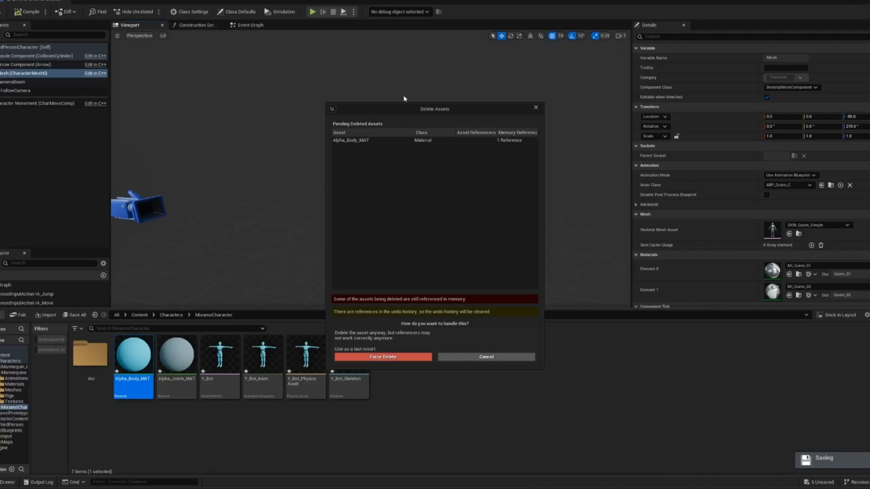
click(488, 357)
- Rename the new folder in MixamoCharacter as animations
right_click(91, 368)
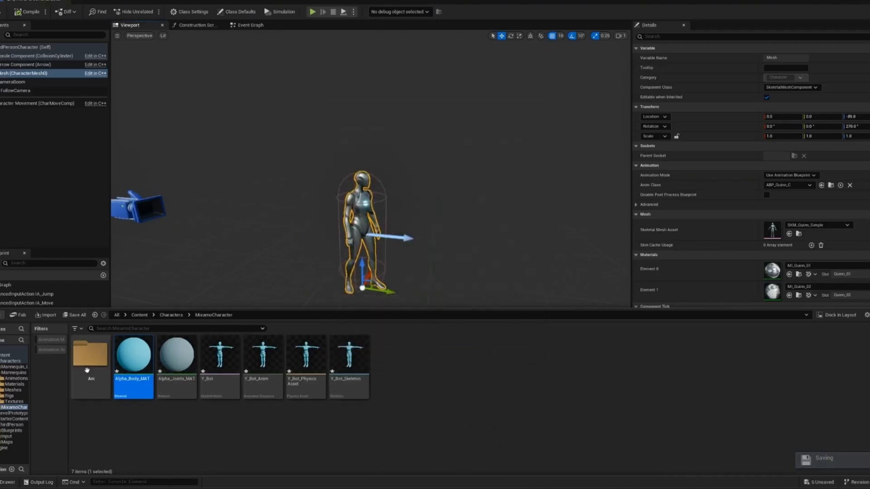
click(114, 265)
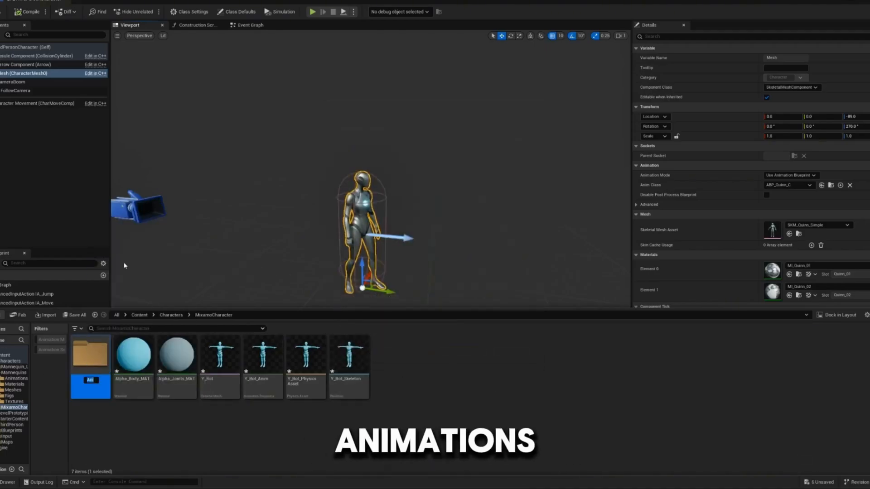
text(anima)
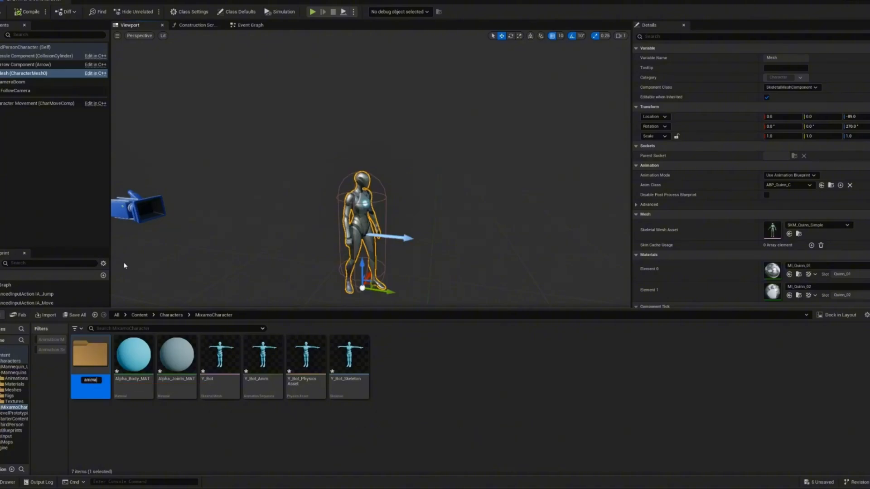
text(tions)
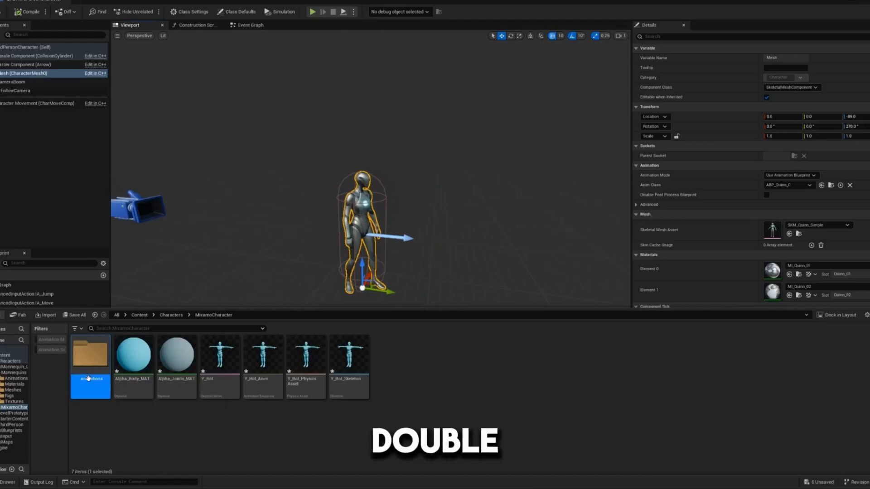
- Open the animations folder and bring Idle.fbx, Running.fbx and Falling Idle.fbx into it from the Downloads folder
double_click(90, 356)
key(alt+Tab)
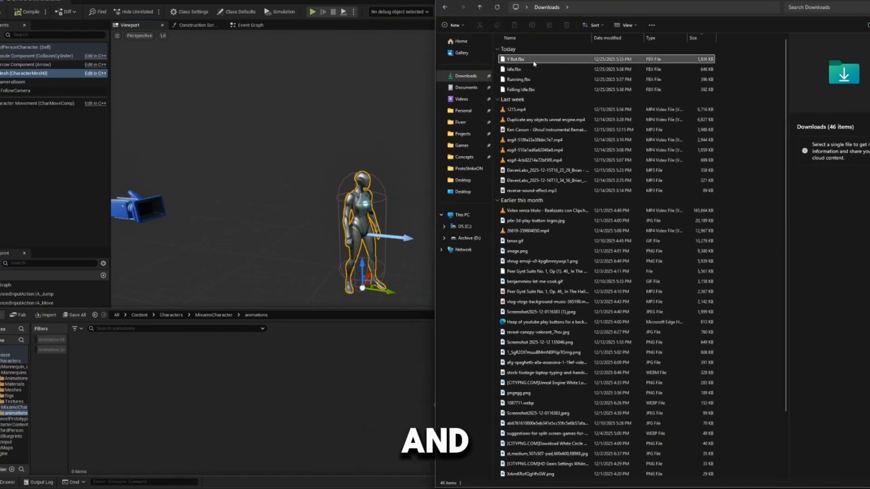
drag(728, 70, 721, 93)
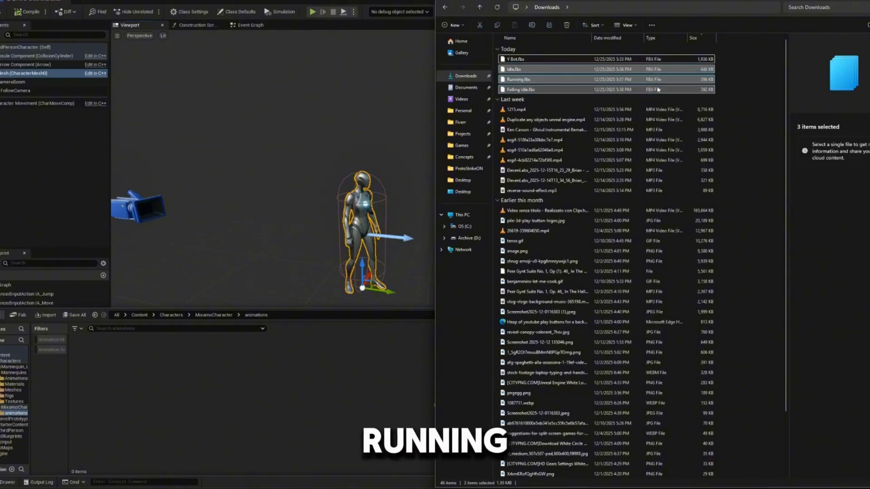
drag(660, 72, 261, 269)
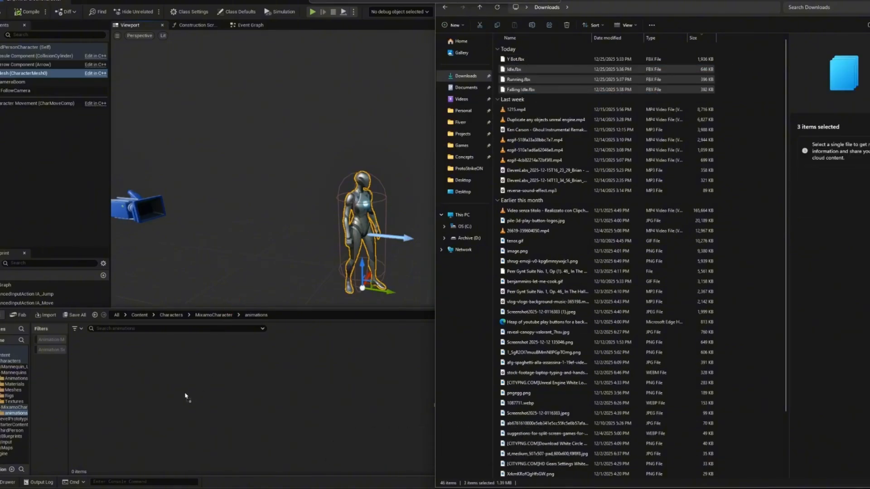
drag(141, 389, 118, 381)
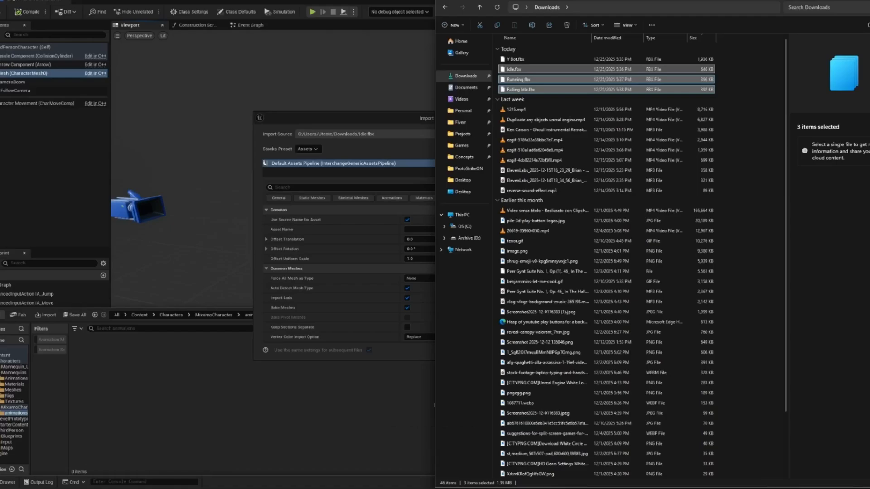
- Assign Y_Bot_Skeleton as the skeleton in the import options and import the three animations
click(868, 2)
scroll(454, 245, down, 1)
scroll(449, 234, down, 2)
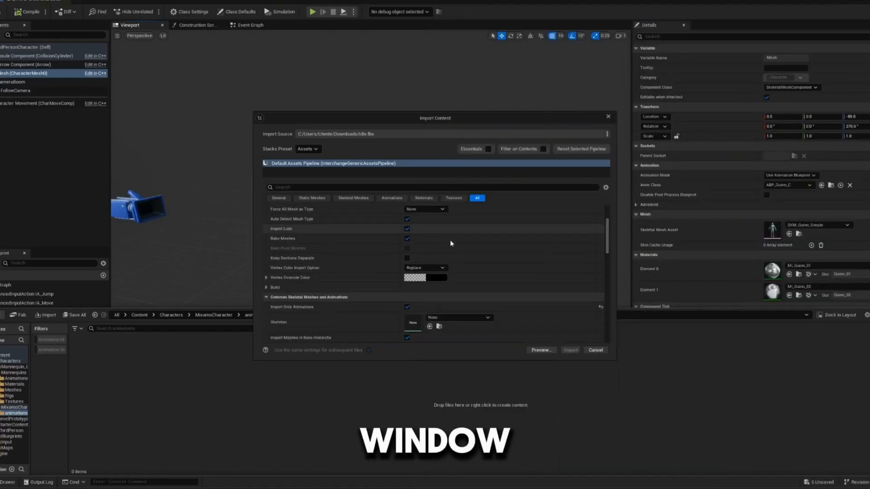
scroll(450, 243, down, 2)
click(467, 260)
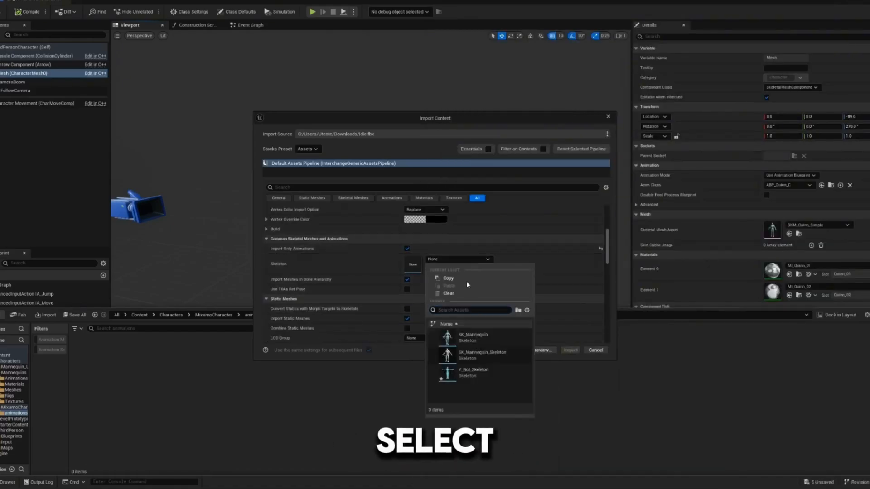
click(472, 372)
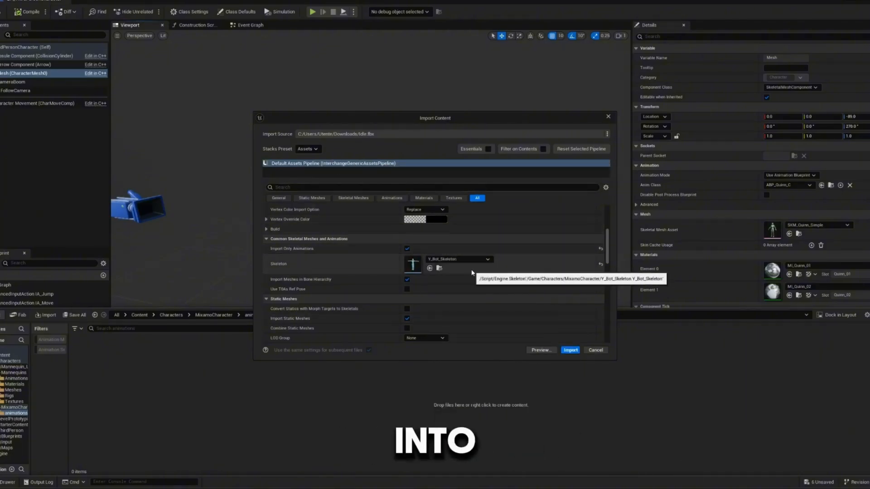
click(570, 351)
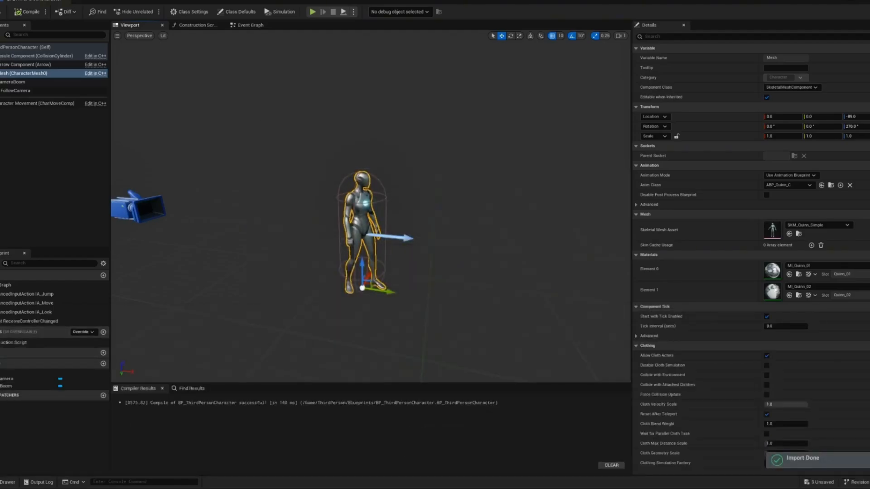
- Preview the imported Running, Idle and Falling_Idle animations on the Y Bot in the animation editor
key(ctrl+space)
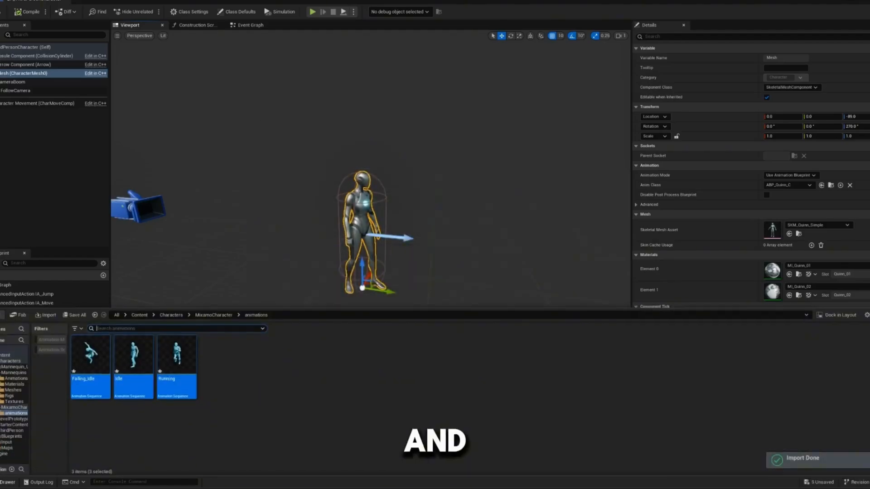
click(178, 362)
double_click(178, 358)
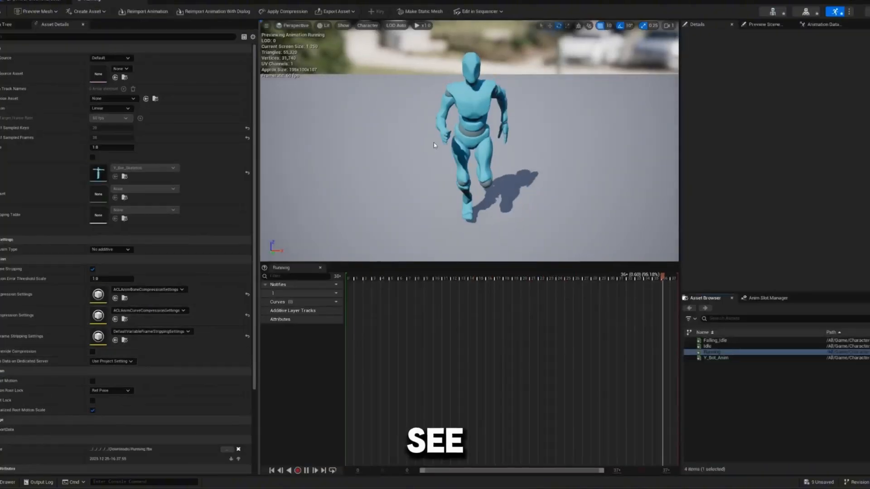
right_drag(470, 140, 422, 154)
click(8, 482)
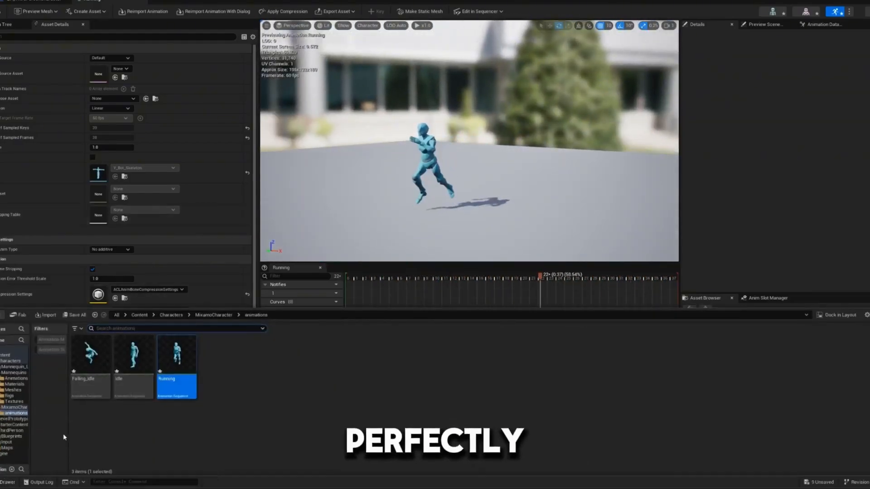
double_click(132, 363)
click(90, 356)
double_click(91, 356)
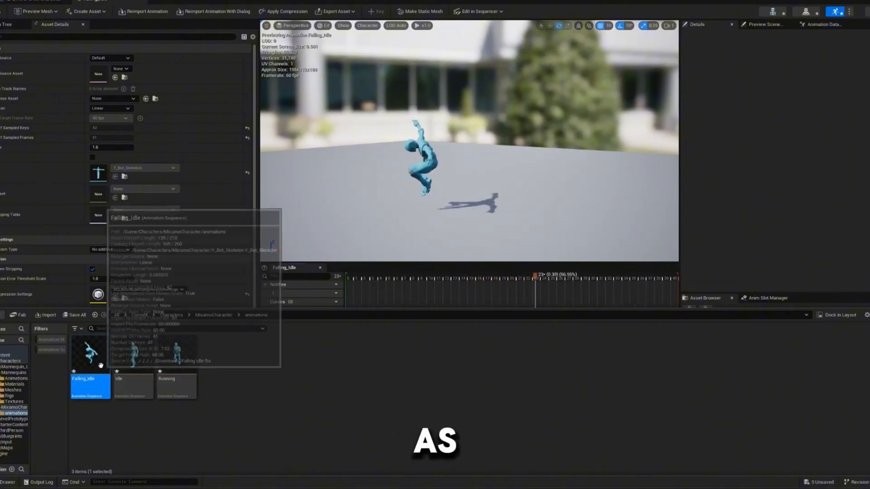
- Return to BP_ThirdPersonCharacter, clear the Mesh's Anim Class, set its Skeletal Mesh Asset to Y_Bot and compile
click(38, 2)
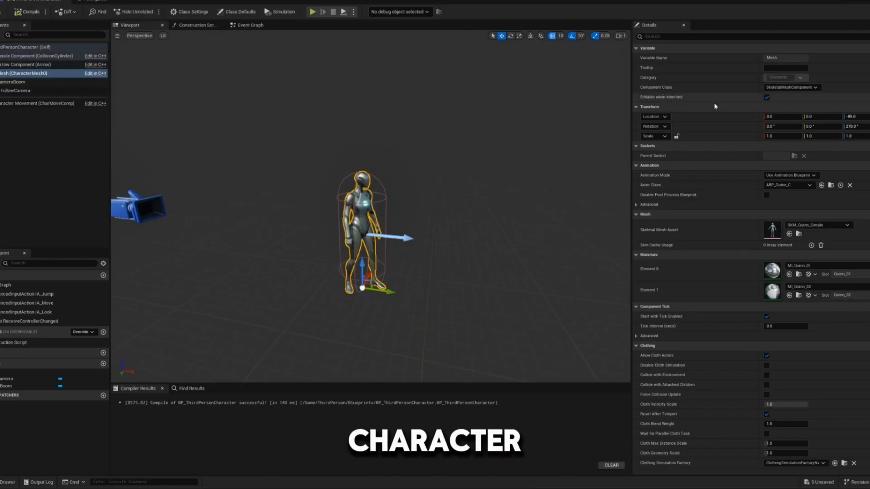
click(818, 226)
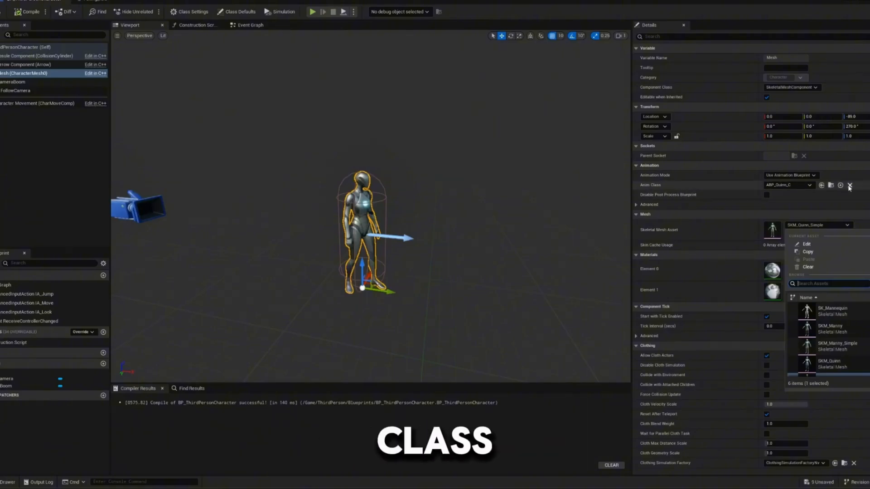
click(851, 187)
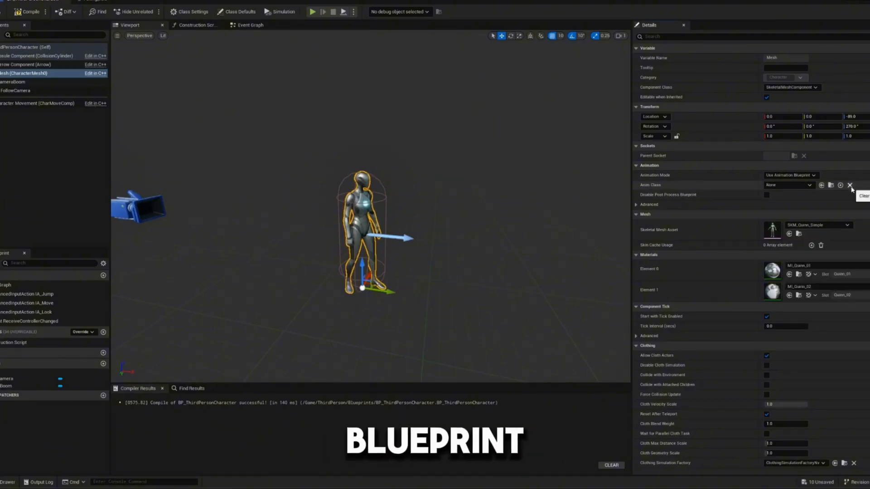
click(851, 187)
click(803, 226)
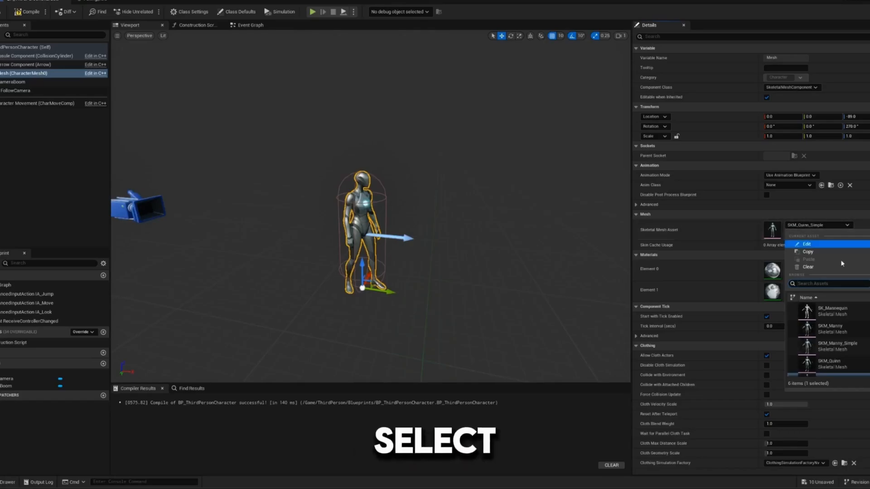
click(825, 368)
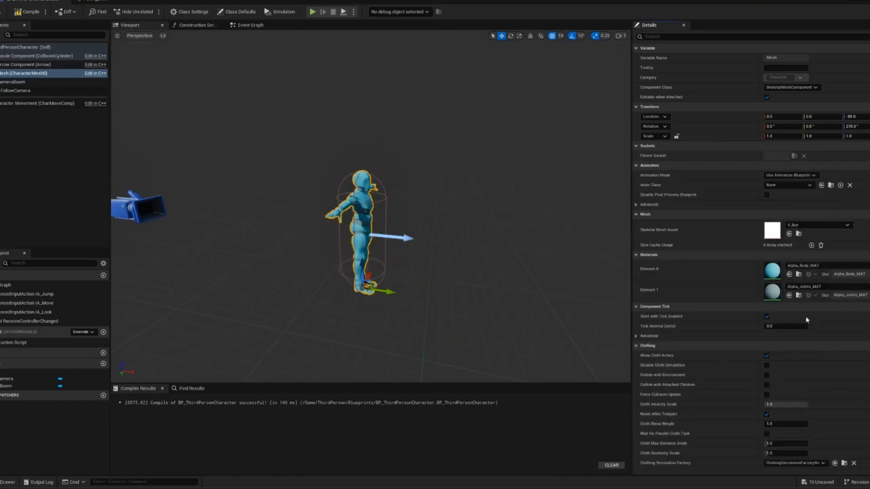
click(21, 12)
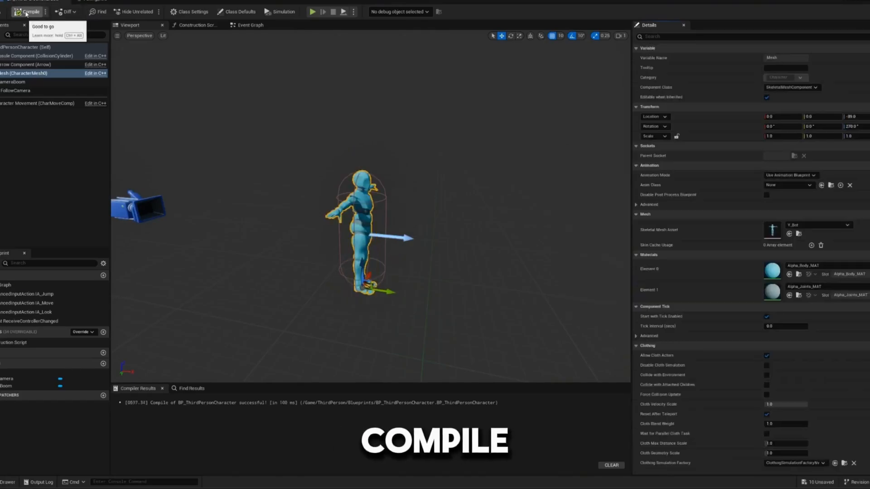
- Play-test the level by running and jumping around with the Y Bot character, and end the play session
right_drag(471, 236, 428, 231)
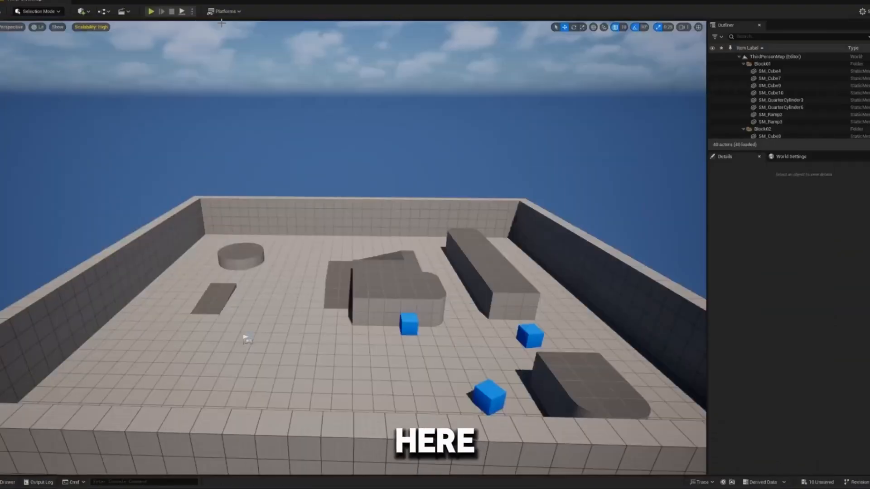
click(151, 11)
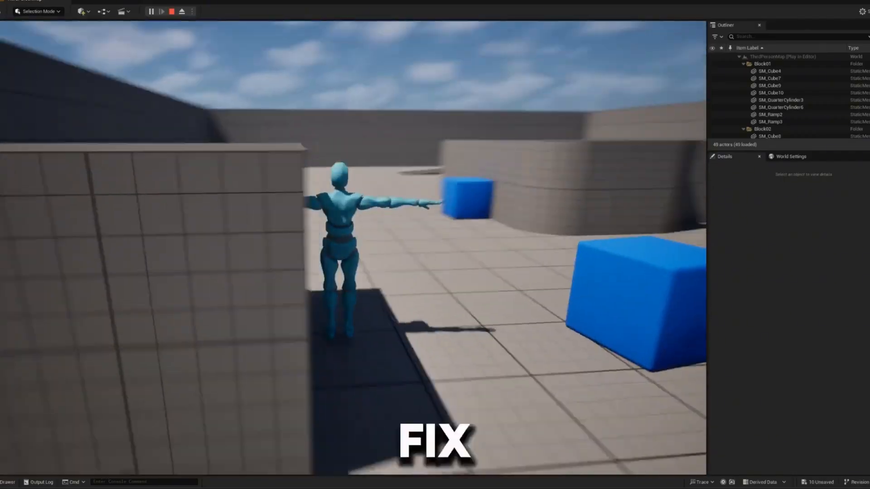
key(w)
key(space)
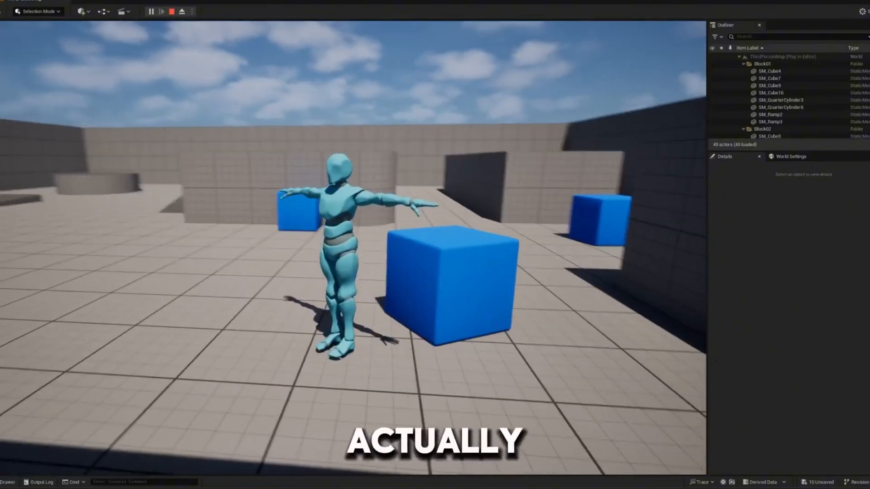
key(a)
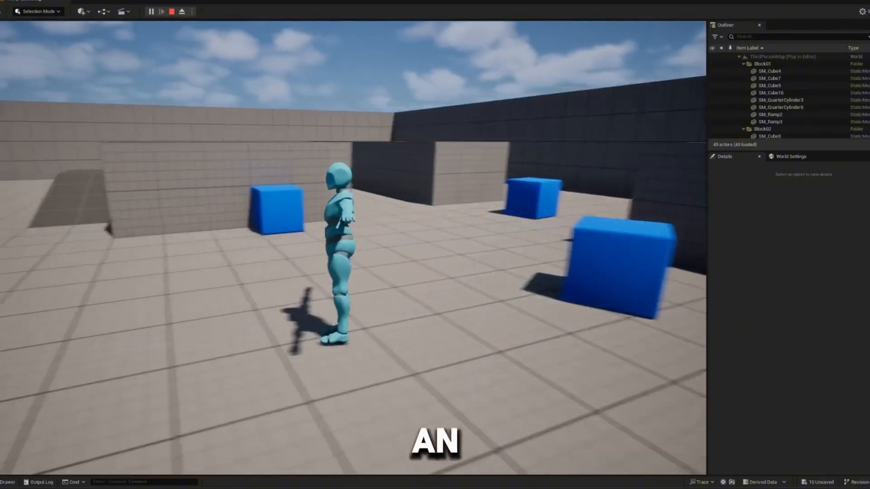
key(w)
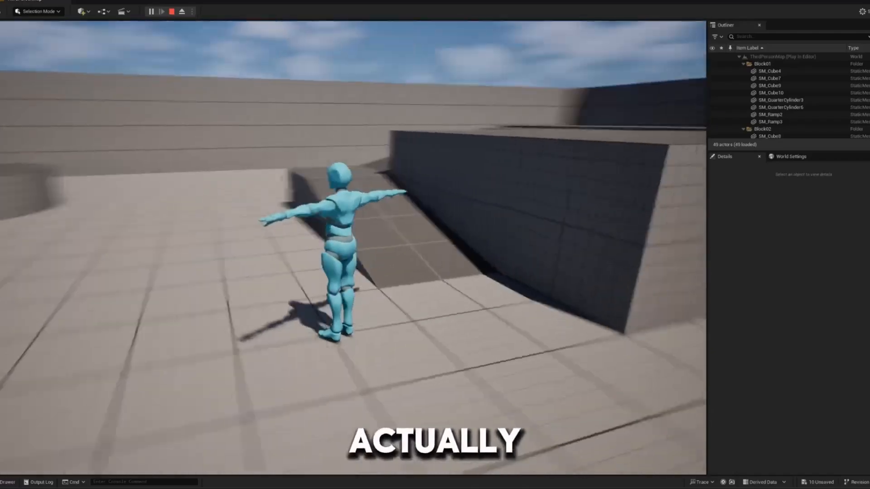
key(w)
key(space)
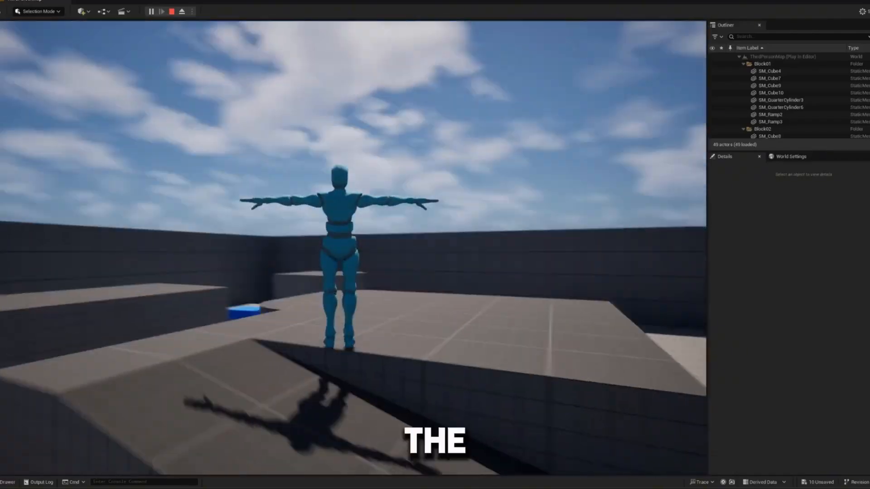
key(w)
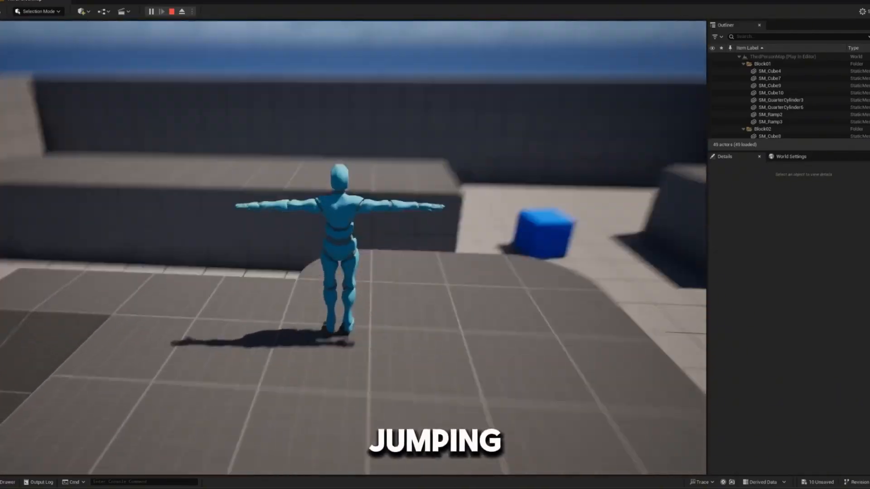
key(w)
key(space)
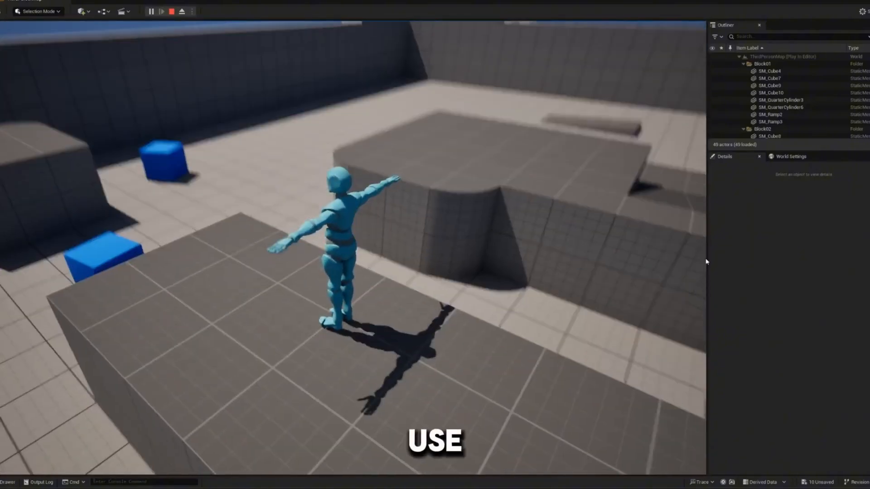
key(Escape)
- Create an Animation Blueprint in the MixamoCharacter animations folder using Y_Bot_Skeleton as its specific skeleton
key(ctrl+space)
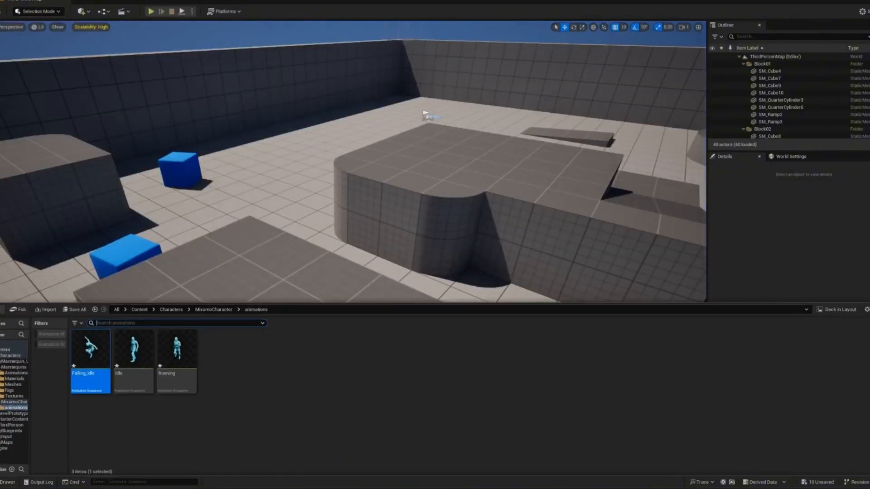
click(248, 385)
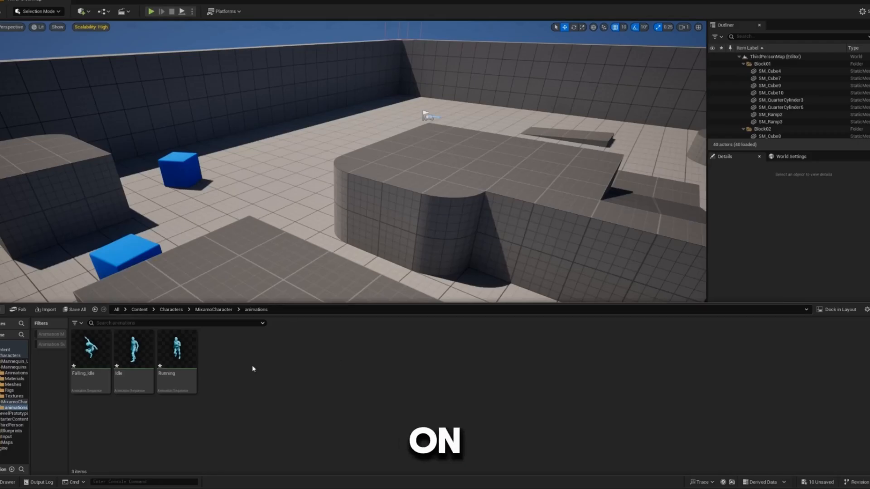
right_click(249, 370)
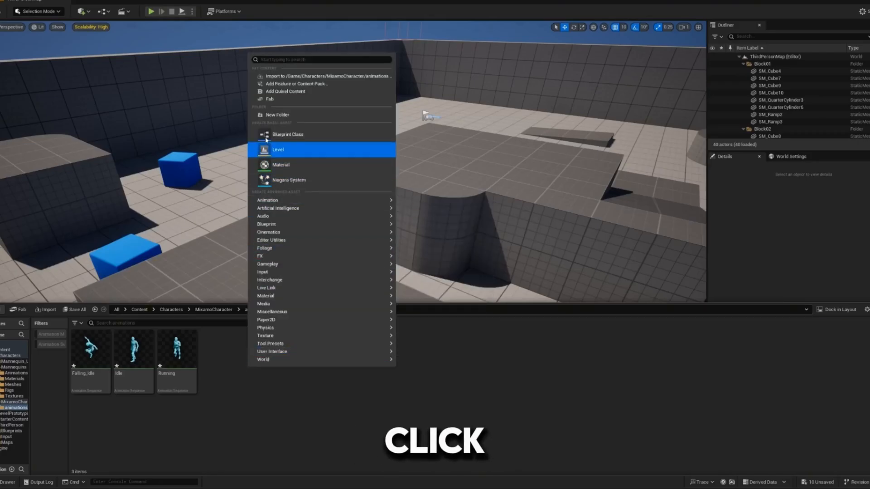
mouse_move(303, 199)
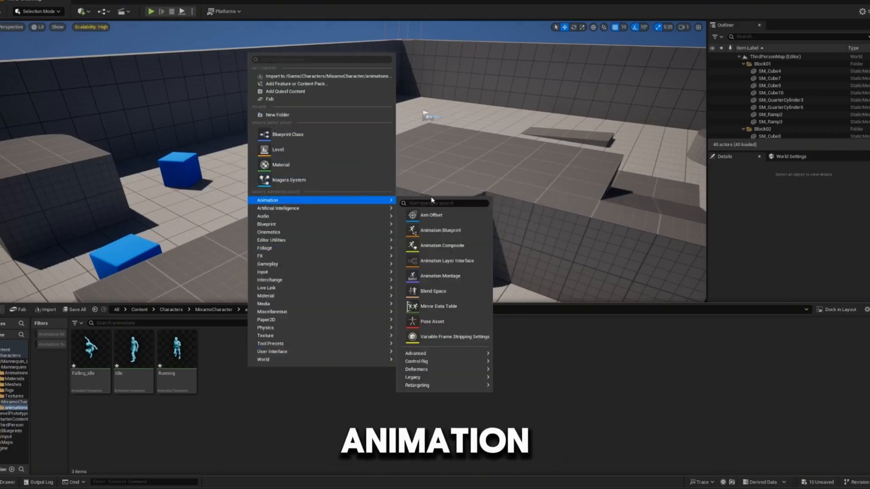
click(473, 228)
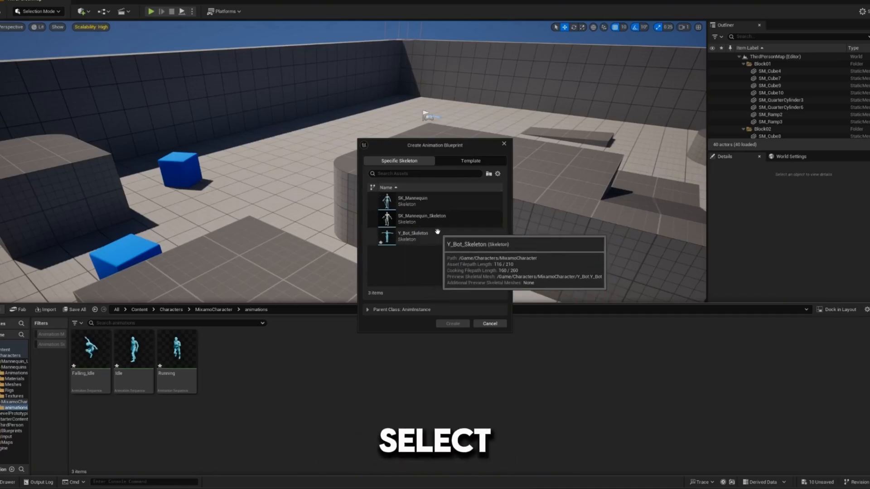
click(427, 244)
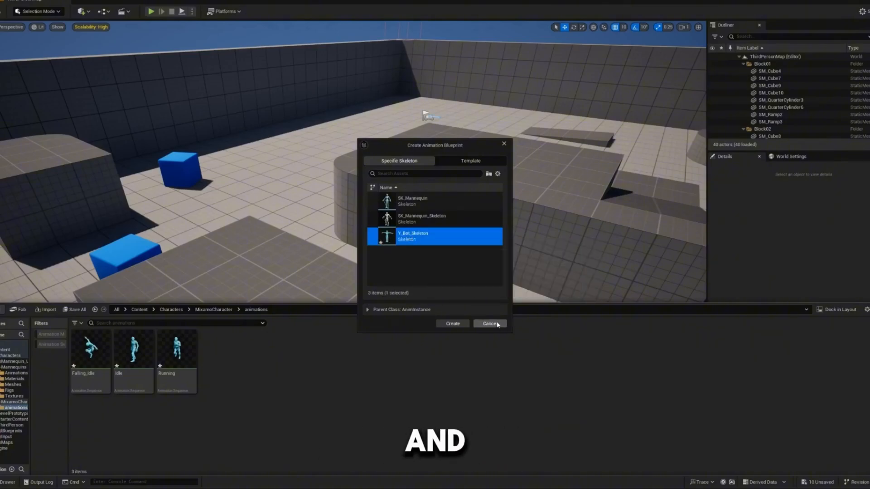
click(450, 324)
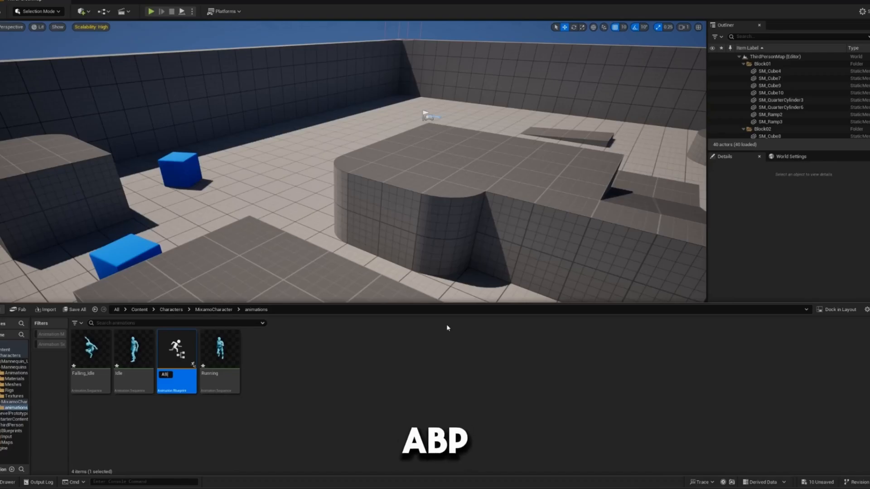
- Name the new animation blueprint ABP_MixamoChar and open it for editing
text(ABP_Mixamo)
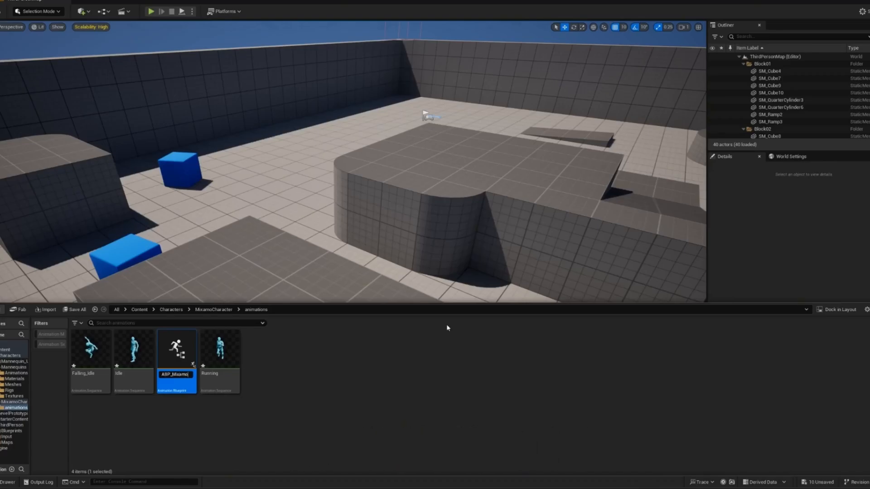
text(Char)
key(Return)
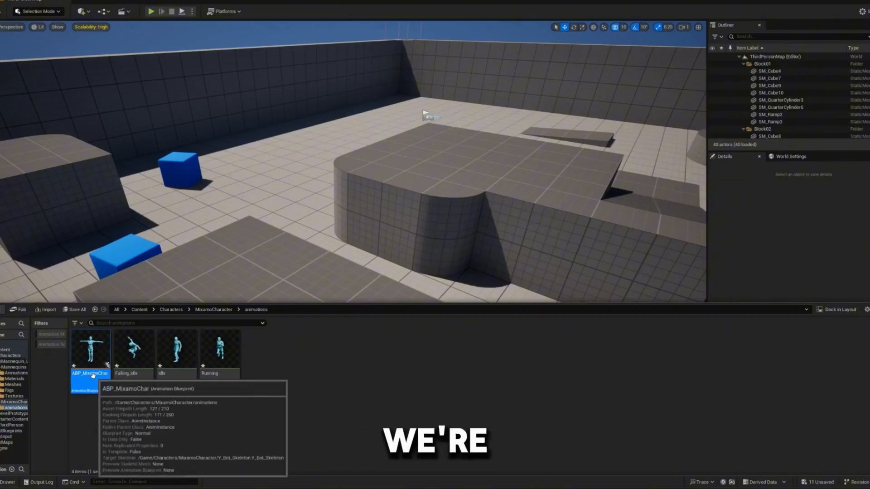
double_click(92, 376)
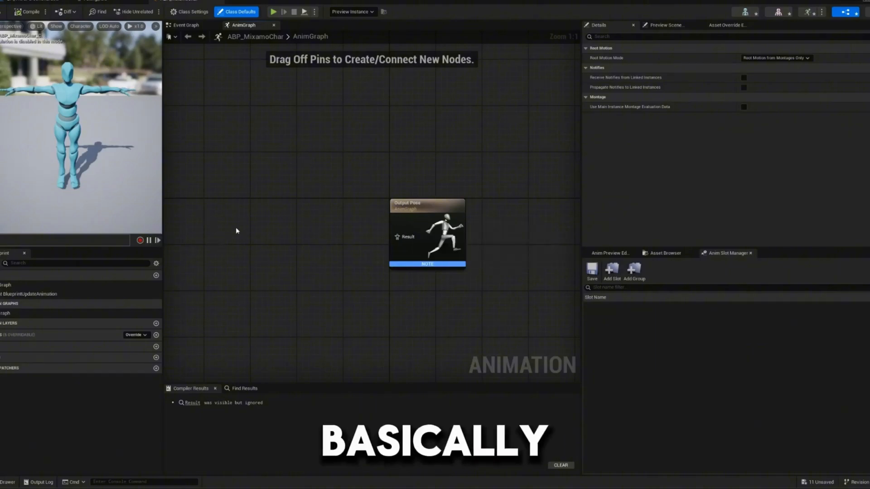
- Open the Event Graph and move the Try Get Pawn Owner node well away from Event BlueprintUpdateAnimation
right_drag(371, 258, 425, 220)
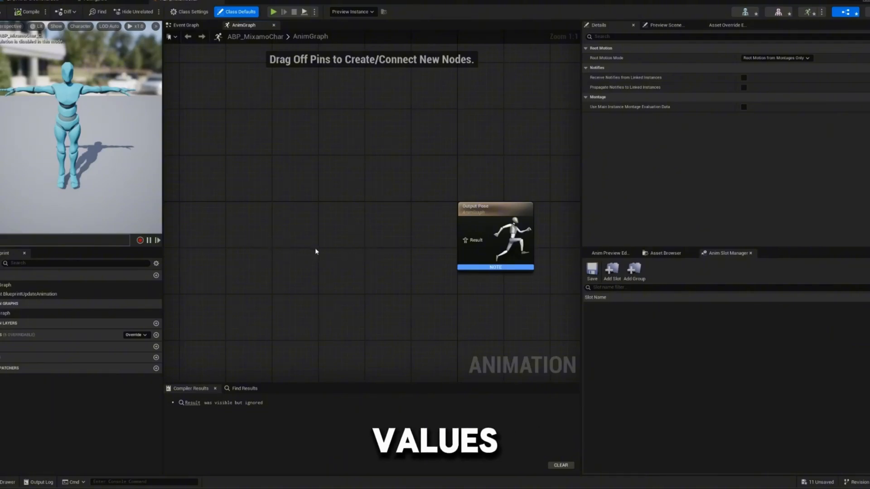
double_click(13, 285)
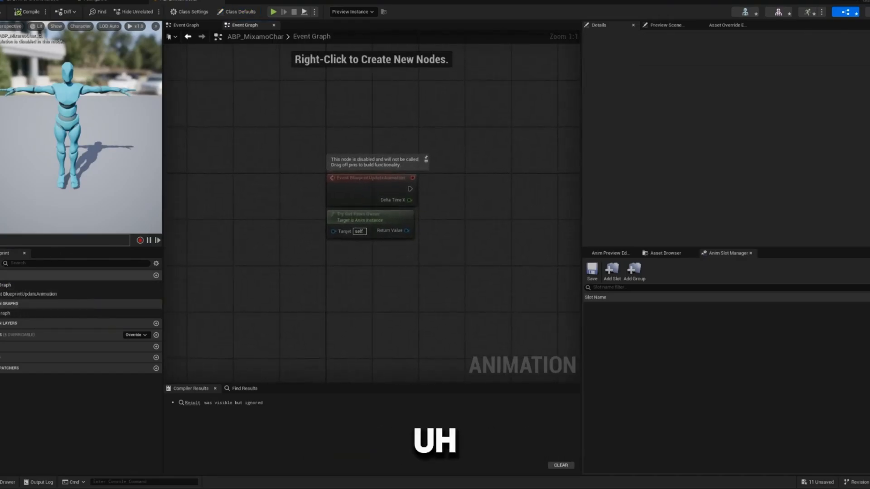
double_click(39, 295)
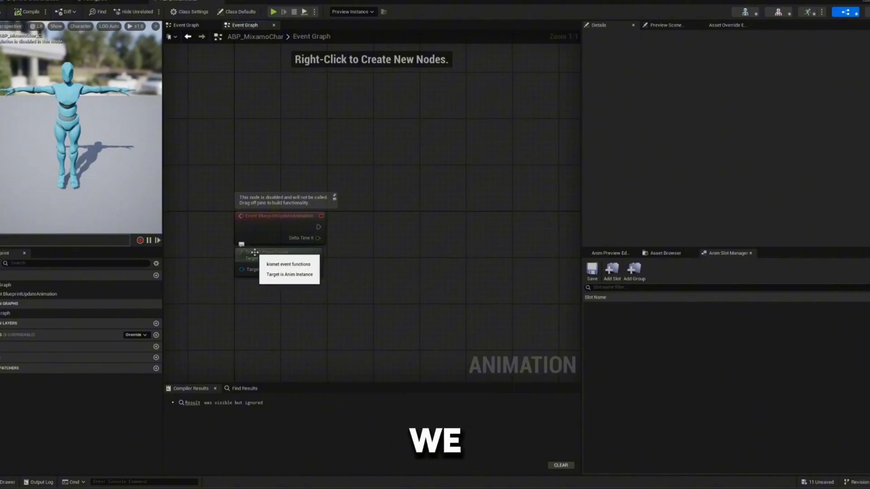
drag(248, 251, 264, 356)
drag(265, 233, 230, 171)
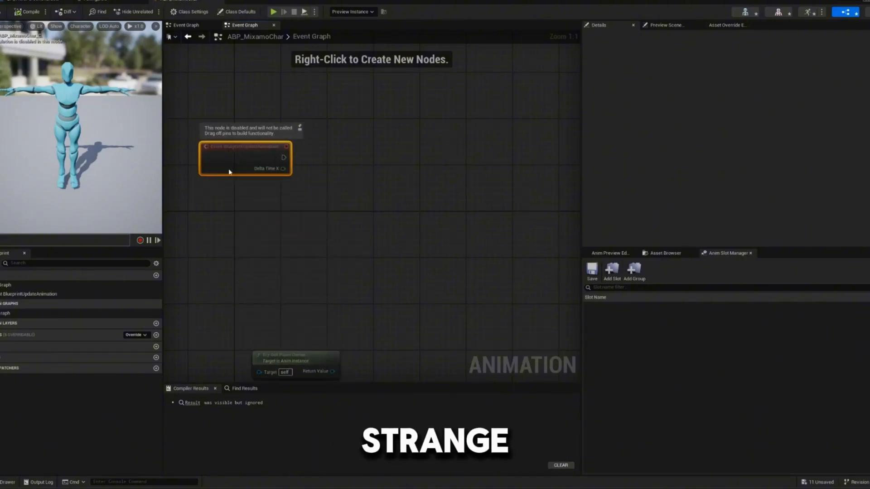
right_drag(229, 171, 262, 248)
scroll(273, 236, up, 1)
drag(260, 252, 247, 228)
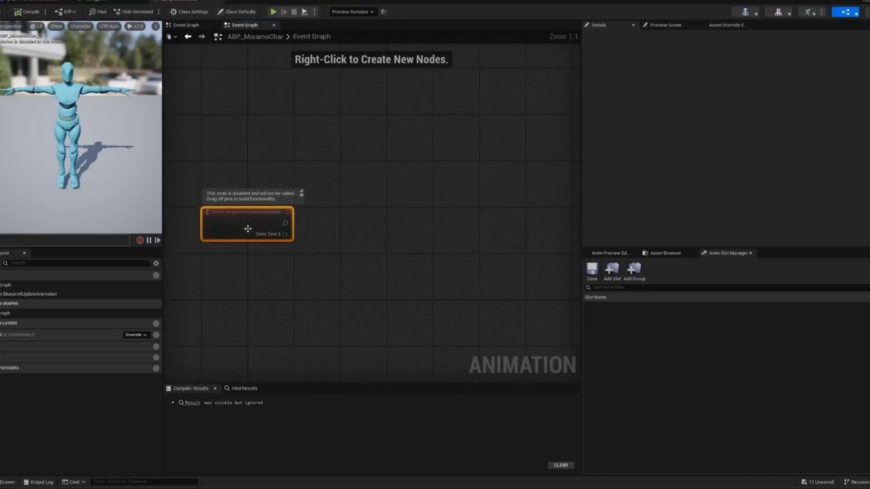
right_click(219, 274)
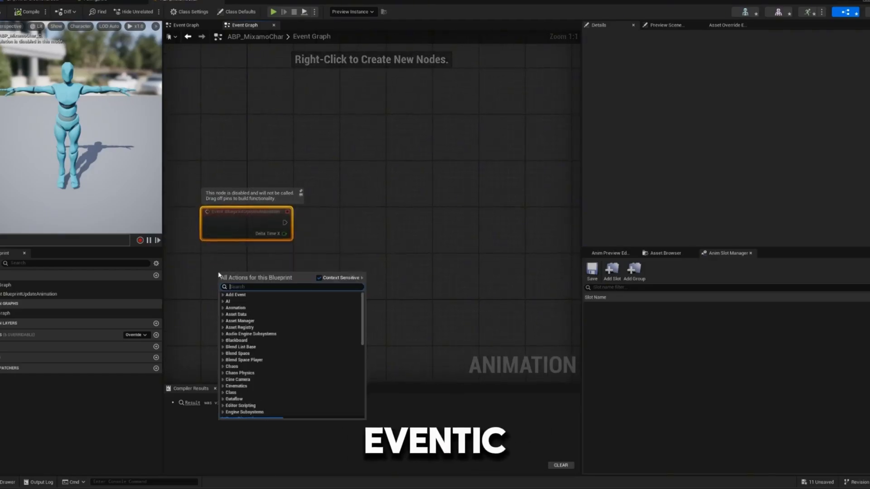
text(e)
right_drag(295, 252, 248, 239)
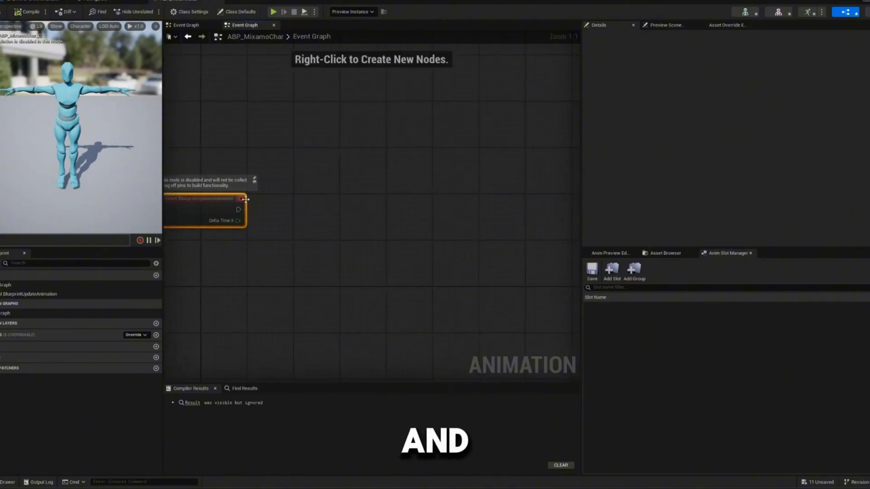
- Try out a Print String node wired to Event BlueprintUpdateAnimation, compile the blueprint, and delete the node
right_drag(245, 199, 257, 209)
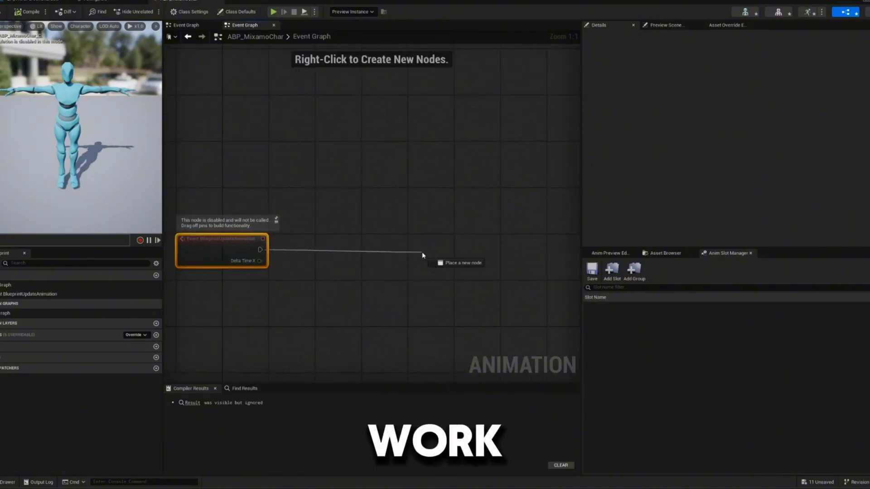
drag(423, 255, 317, 249)
text(print)
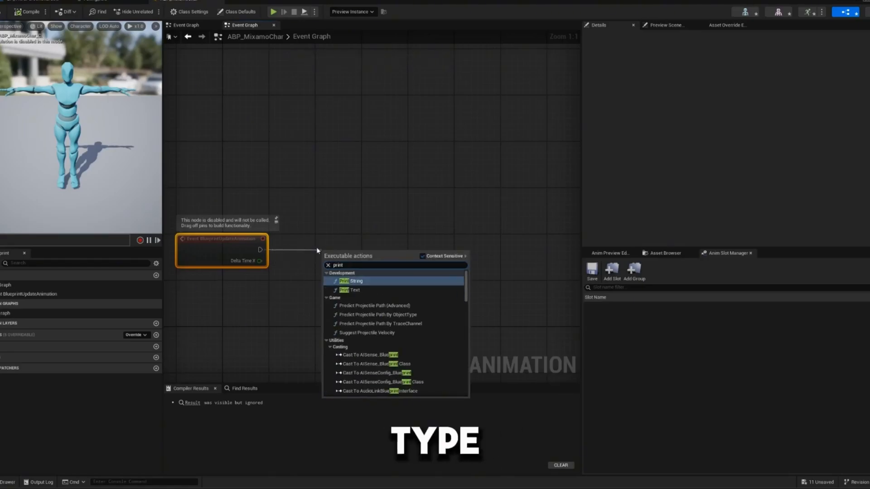
key(Return)
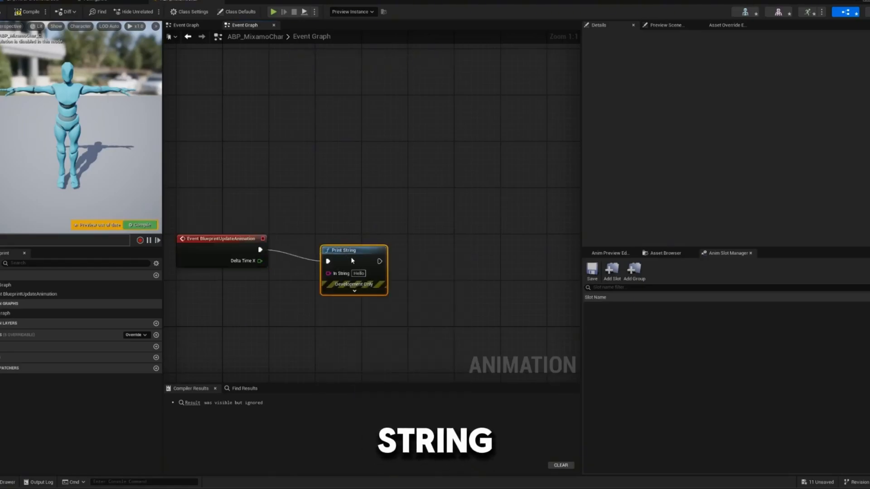
drag(353, 261, 347, 249)
click(125, 225)
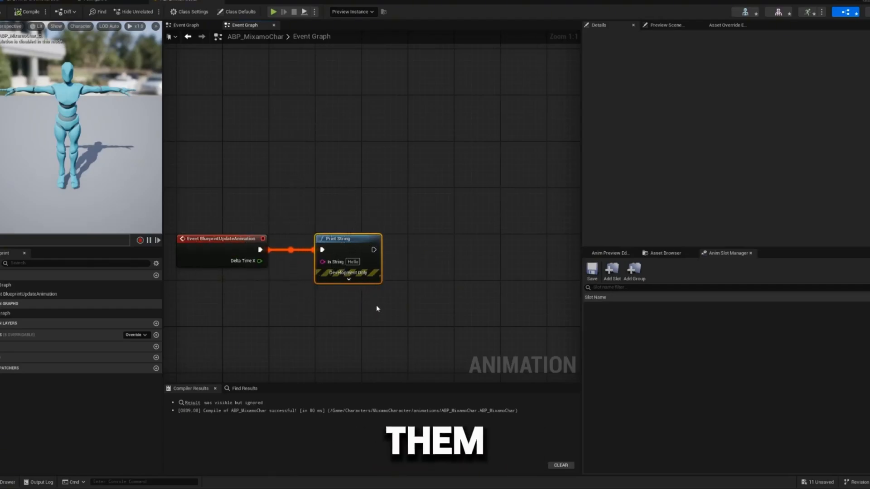
key(Delete)
- Move the Try Get Pawn Owner node back to just below Event BlueprintUpdateAnimation
scroll(288, 220, down, 2)
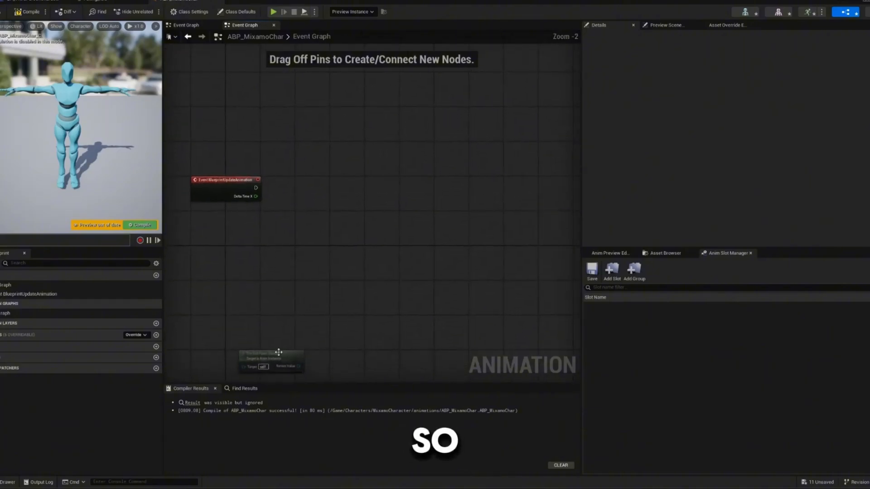
drag(279, 352, 239, 226)
scroll(193, 213, up, 2)
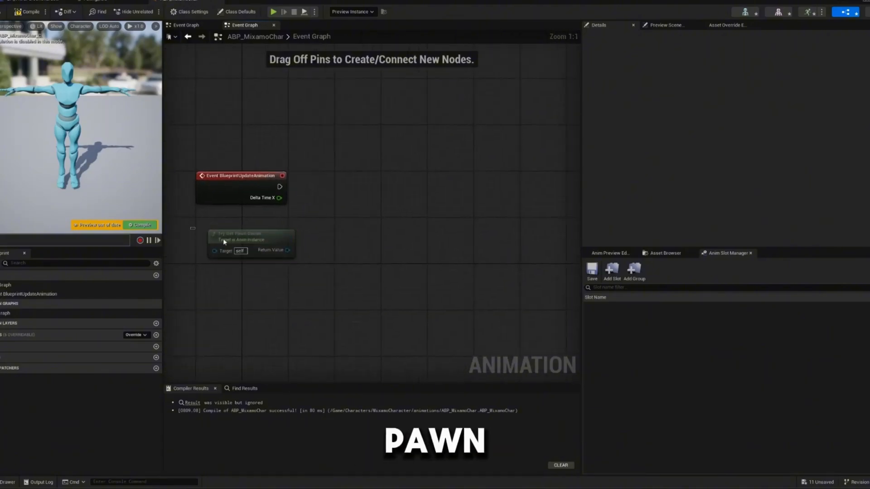
right_drag(255, 255, 317, 291)
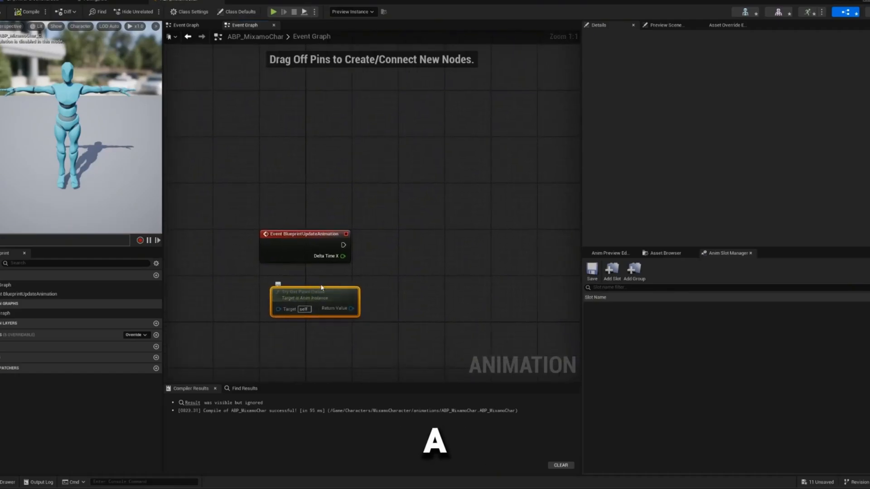
mouse_move(327, 293)
mouse_down()
mouse_move(280, 293)
mouse_move(322, 295)
mouse_up()
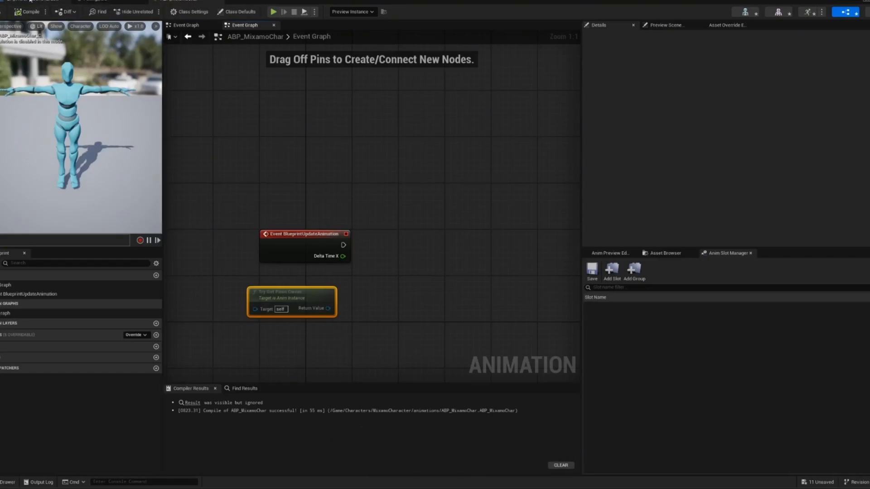
right_drag(351, 308, 303, 297)
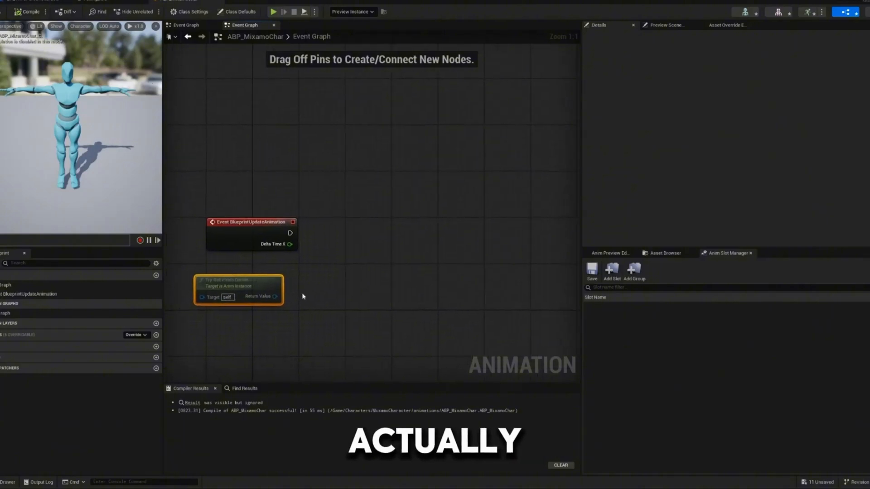
drag(234, 279, 264, 285)
right_drag(318, 278, 279, 273)
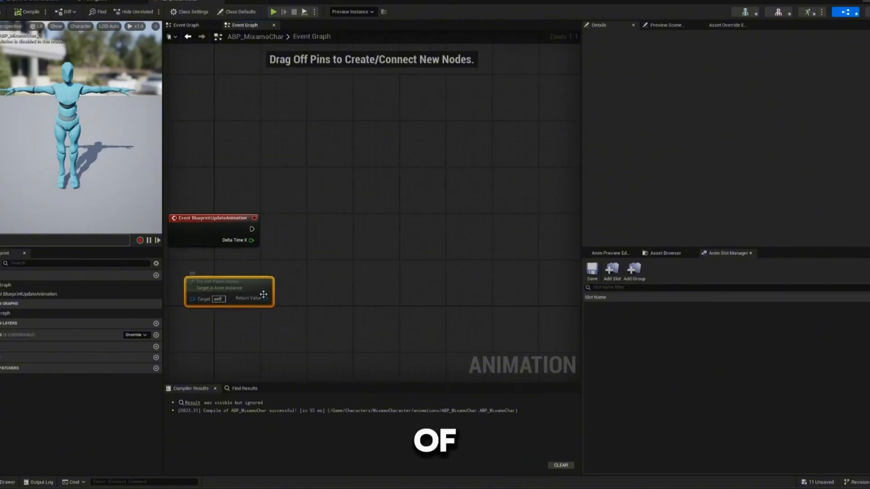
- Add an Is Valid macro node from Try Get Pawn Owner's Return Value and connect Event BlueprintUpdateAnimation to its Exec input
drag(264, 298, 265, 301)
drag(307, 222, 302, 220)
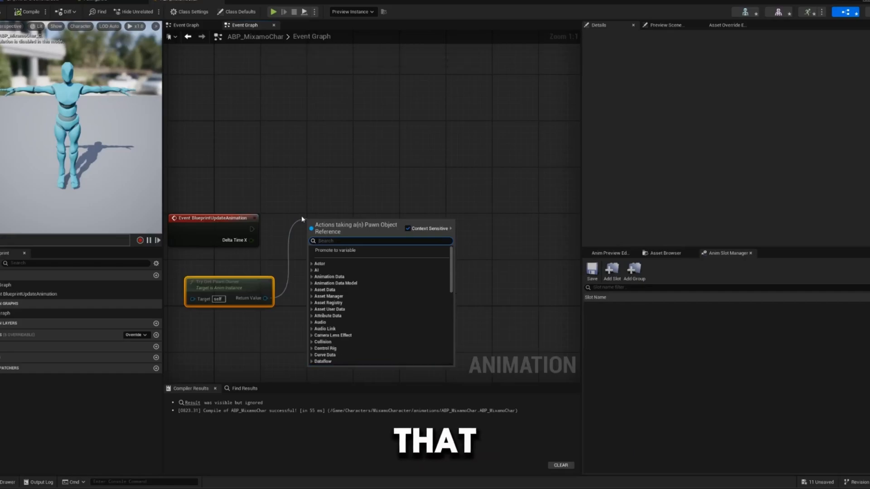
text(is)
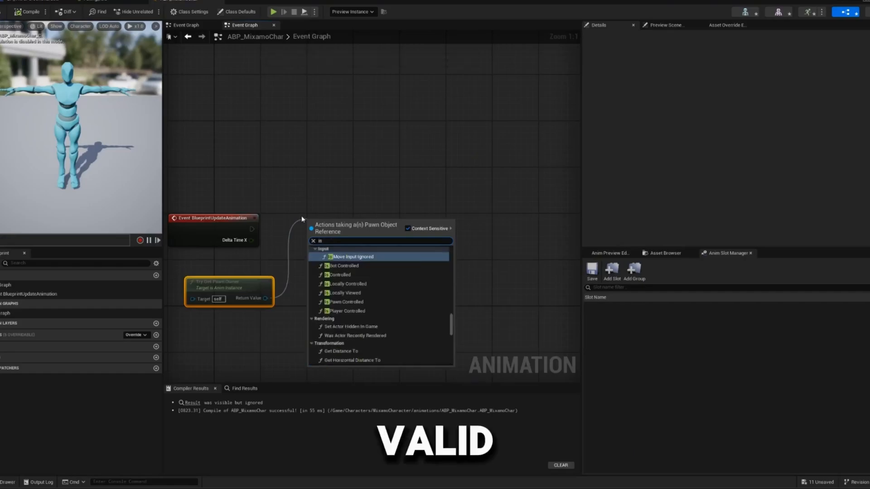
text( Vali)
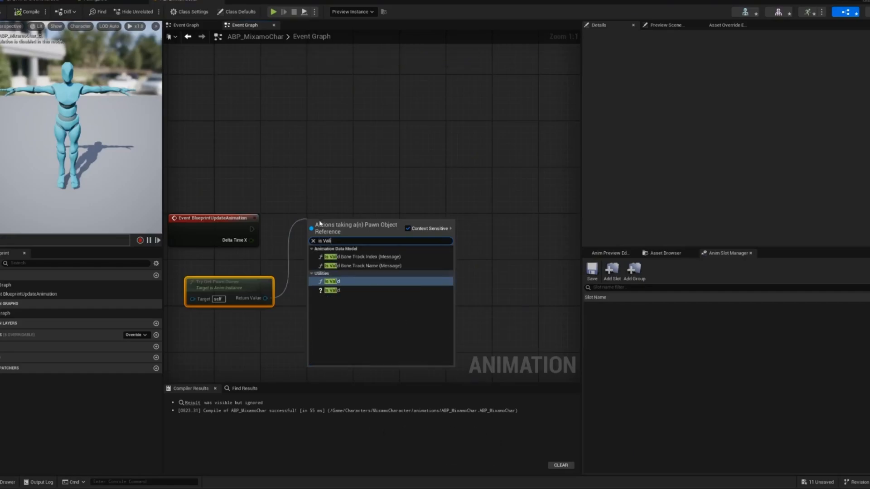
click(326, 290)
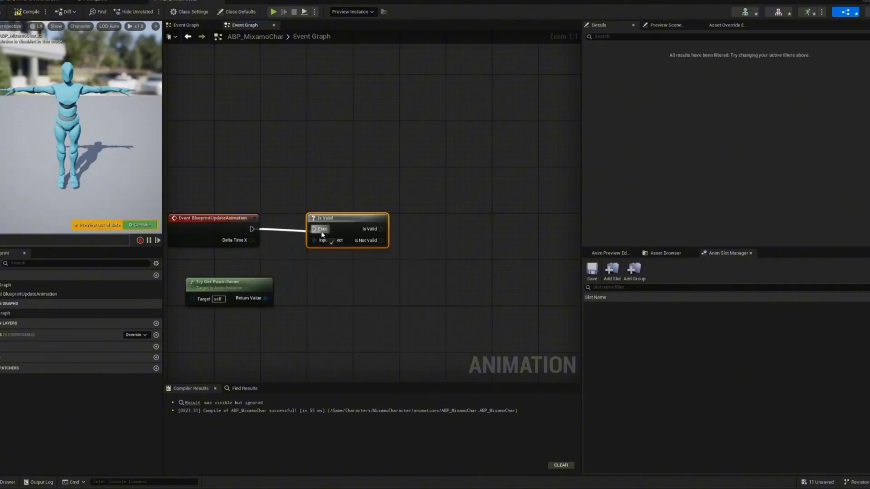
drag(322, 235, 321, 233)
- Tidy the graph by placing the Try Get Pawn Owner node directly beneath the Is Valid node
right_drag(348, 215, 304, 203)
right_drag(224, 146, 289, 146)
click(235, 222)
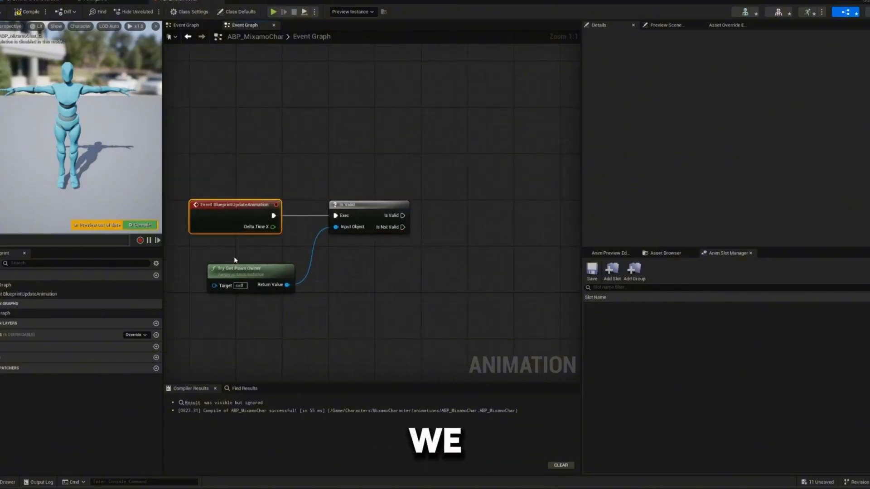
drag(235, 268, 252, 268)
drag(202, 291, 289, 272)
right_drag(261, 239, 184, 249)
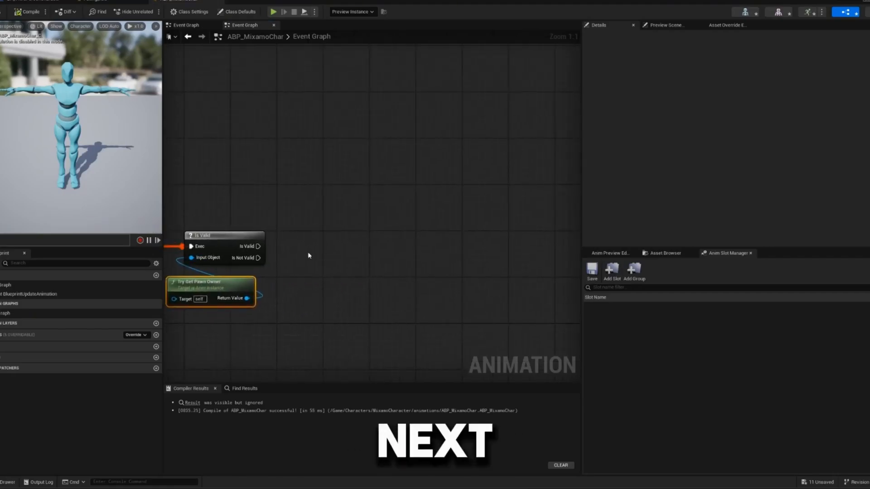
- Switch to the BP_ThirdPersonCharacter blueprint and check its parent class in the class settings
drag(260, 291, 332, 246)
text(cast)
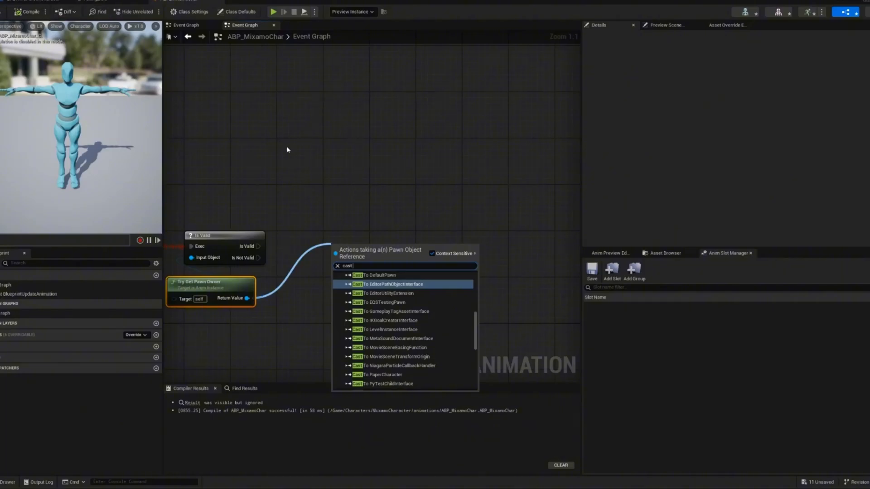
click(29, 1)
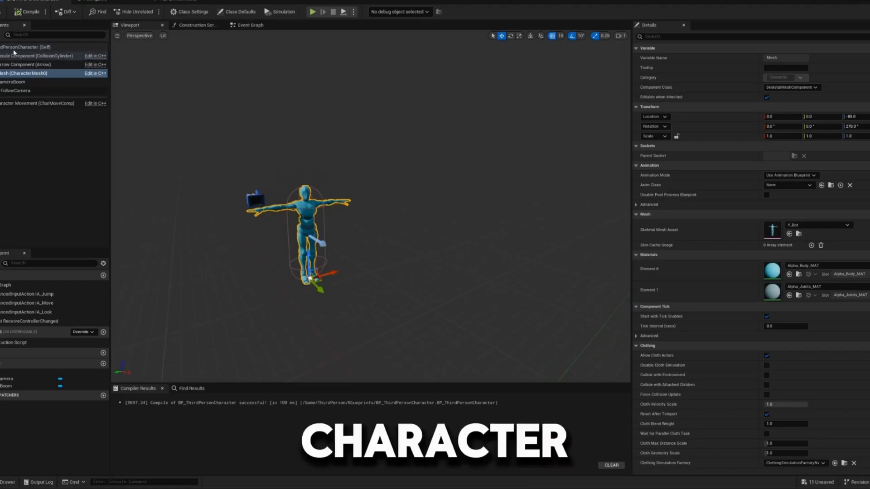
click(27, 47)
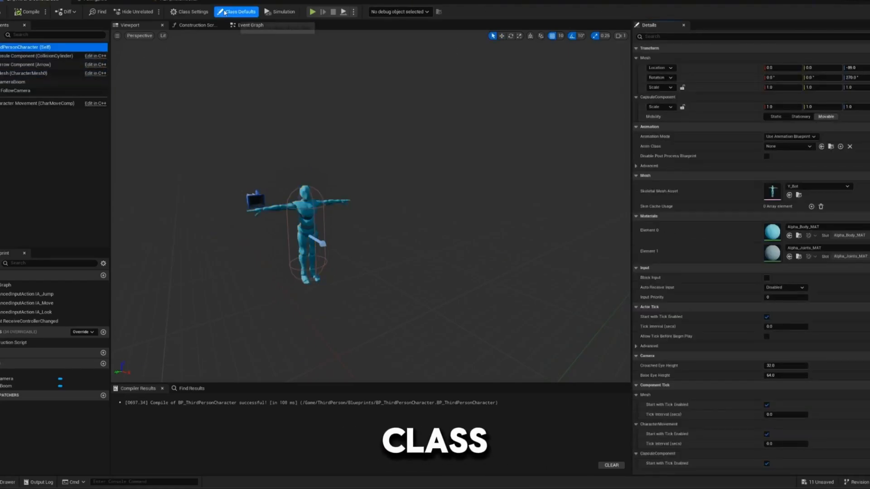
click(189, 11)
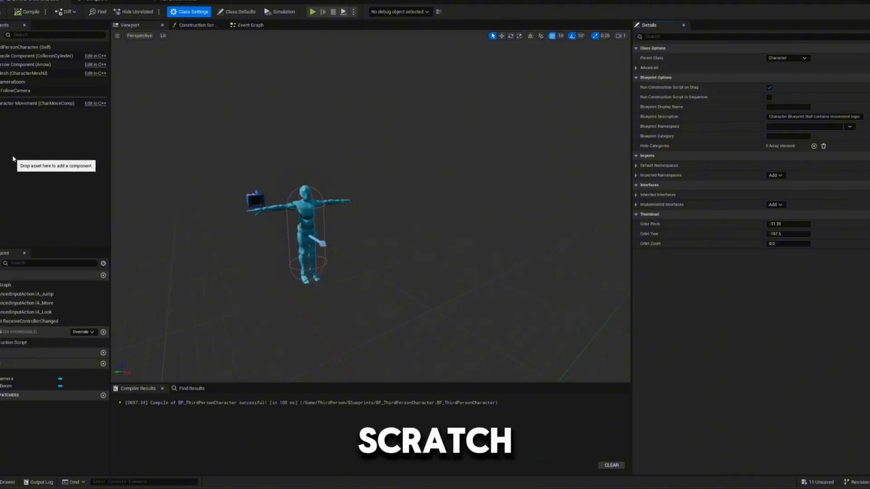
mouse_move(13, 107)
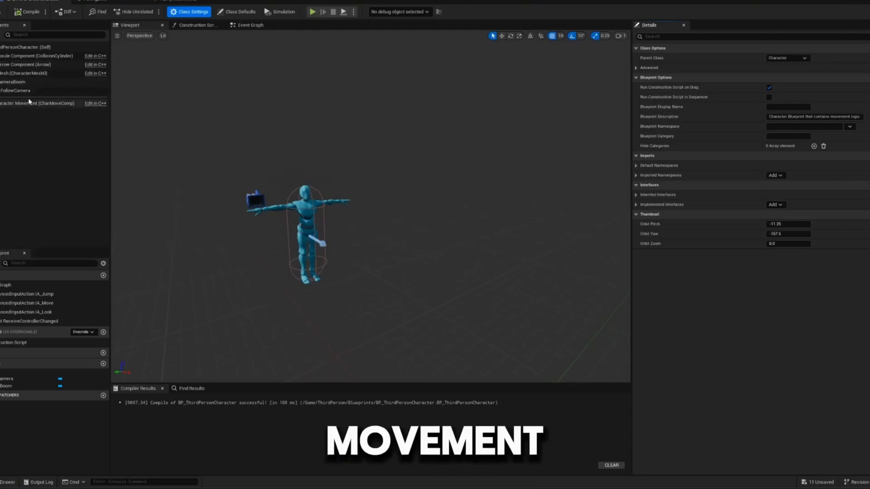
mouse_move(13, 69)
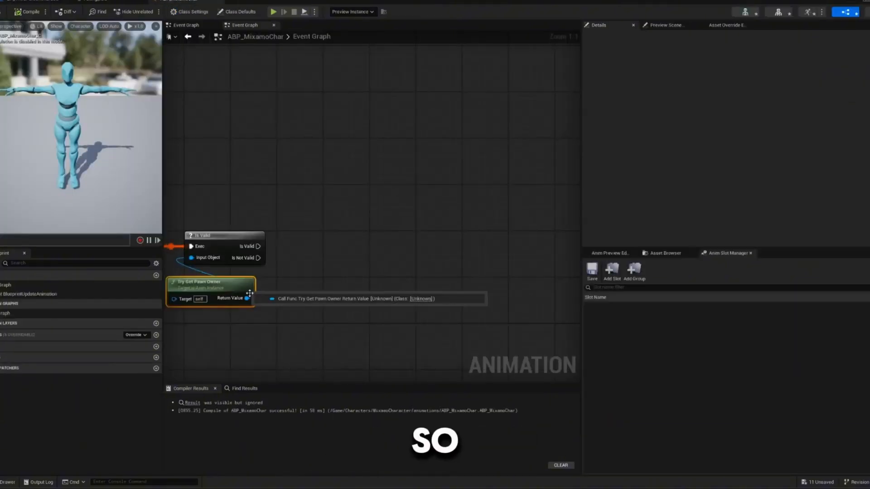
- Add a Cast To Character node from Try Get Pawn Owner's Return Value and run it from the Is Valid output
drag(247, 298, 283, 253)
text(cast)
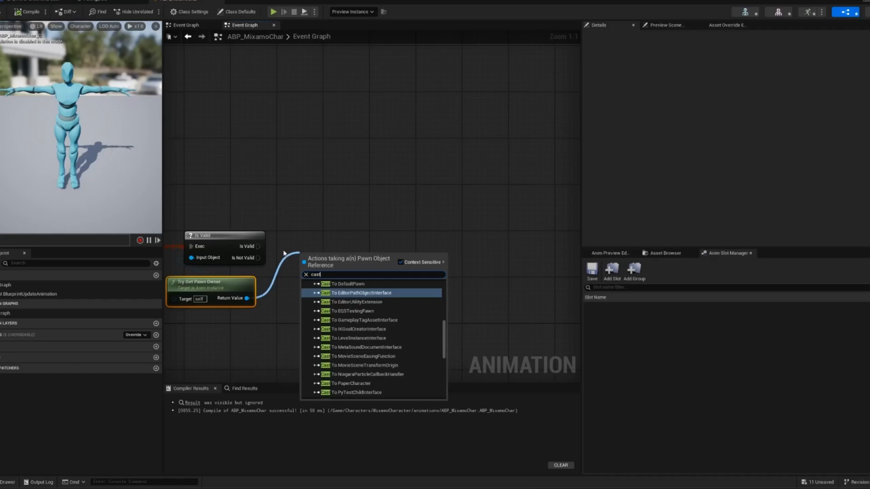
text( tocharacter)
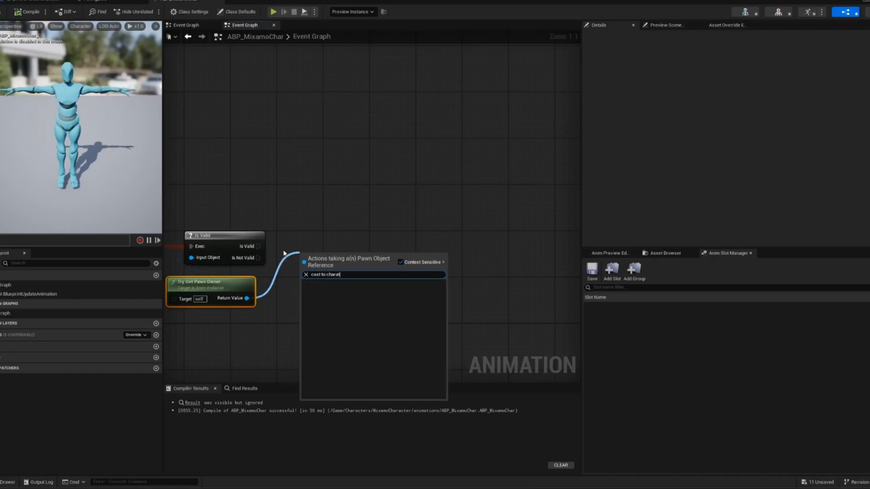
key(Return)
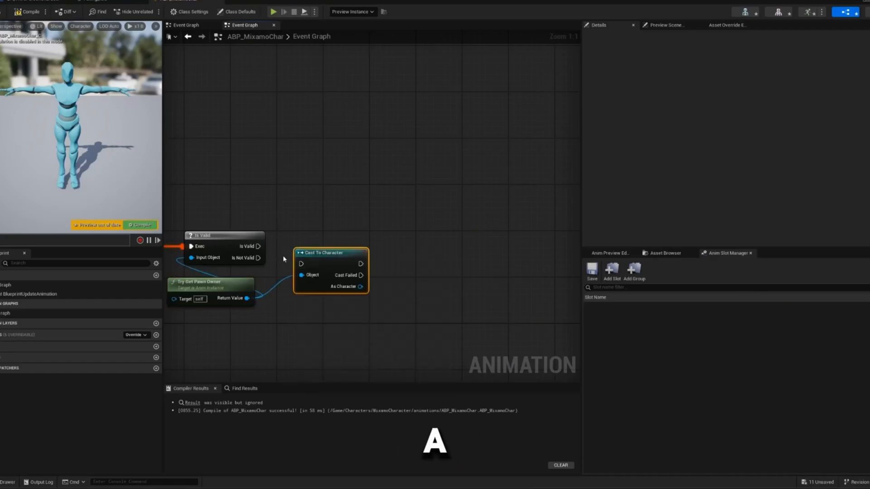
drag(243, 246, 325, 236)
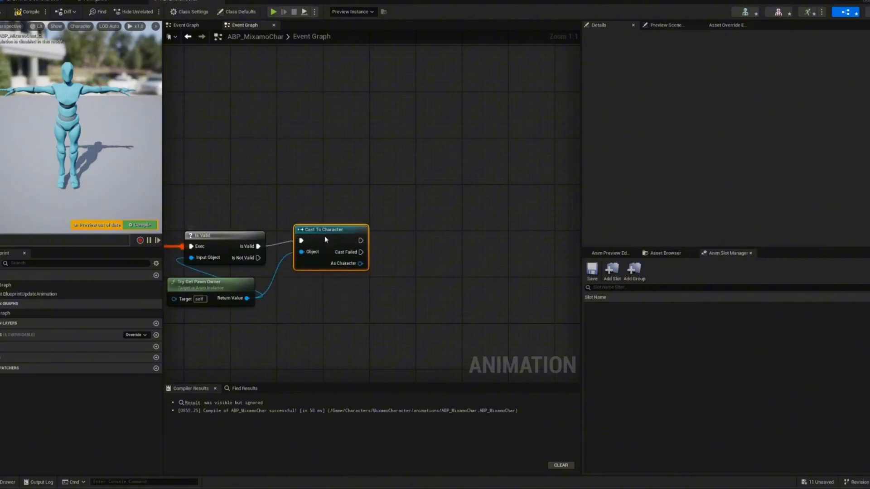
- Add a second Is Valid macro node checking As Character, executed after the Cast To Character node and lined up with it
right_drag(444, 244, 333, 248)
drag(249, 274, 296, 254)
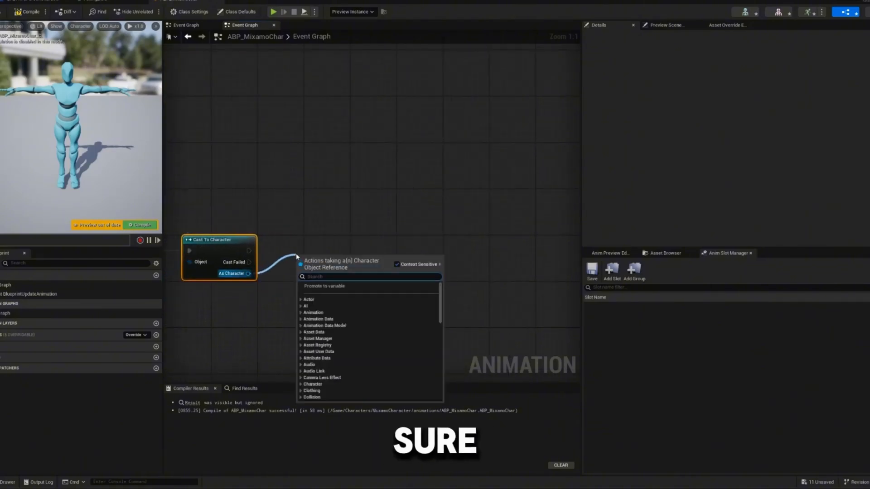
text(is val)
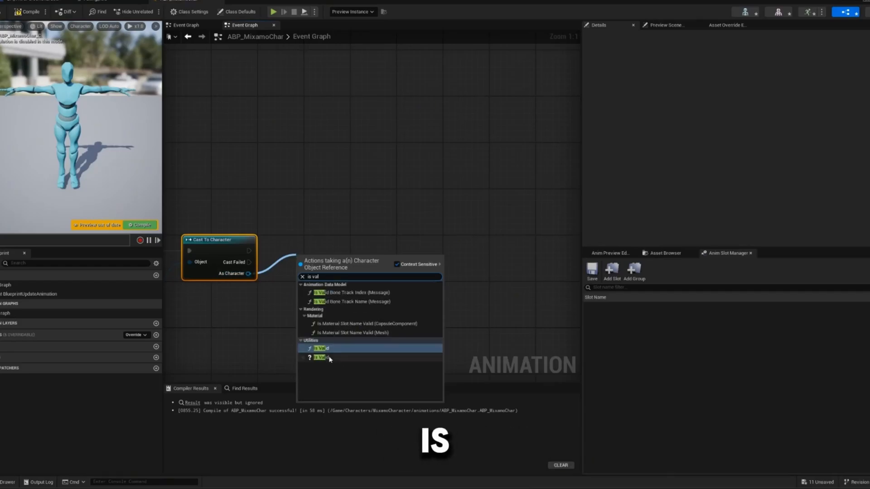
click(328, 359)
right_drag(321, 275, 283, 250)
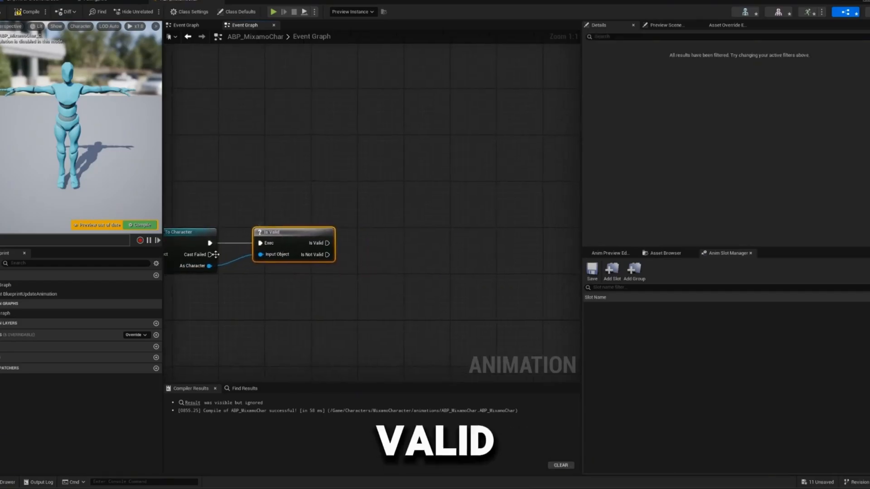
- Promote As Character to a variable named Player and connect the second Is Valid output to its Set node
drag(208, 266, 376, 269)
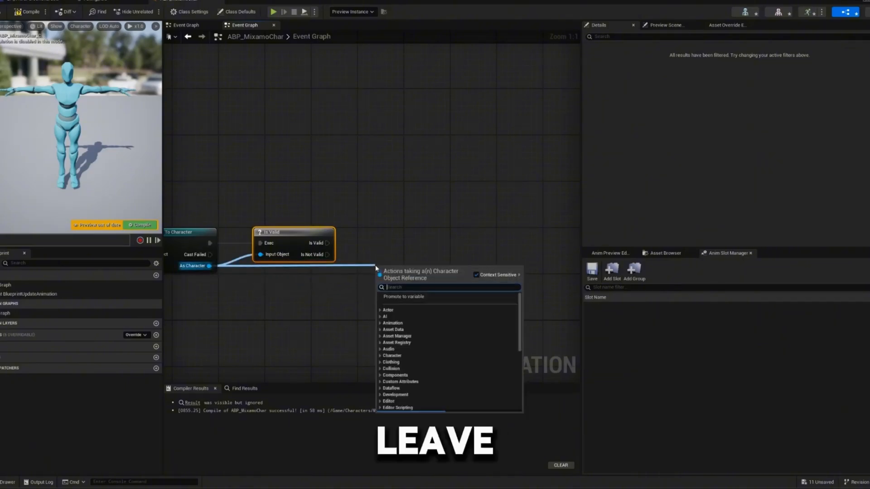
click(433, 298)
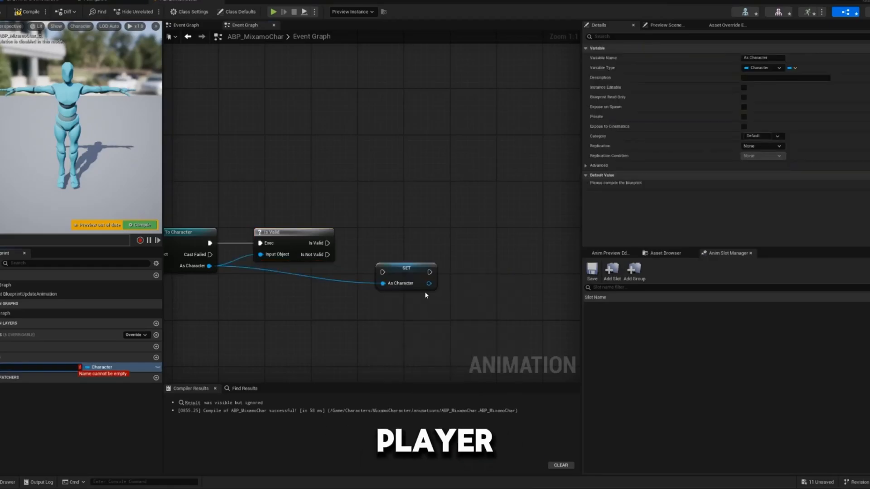
text(Player)
key(Return)
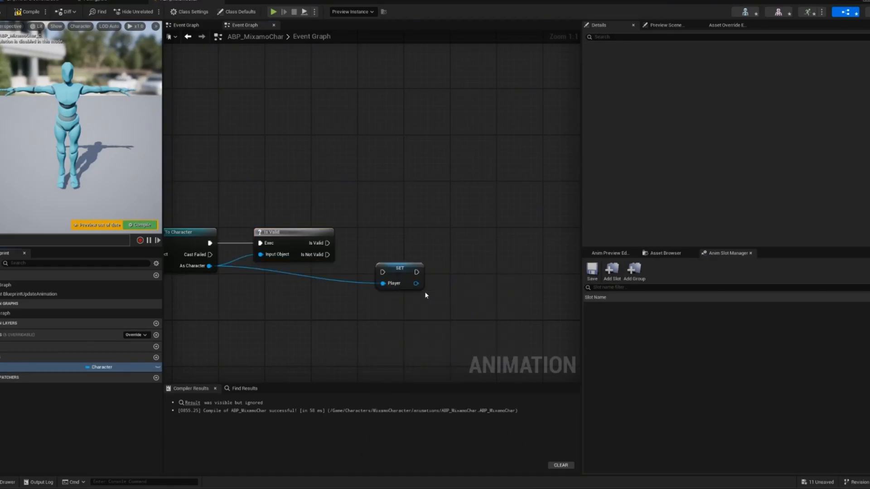
drag(409, 266, 391, 230)
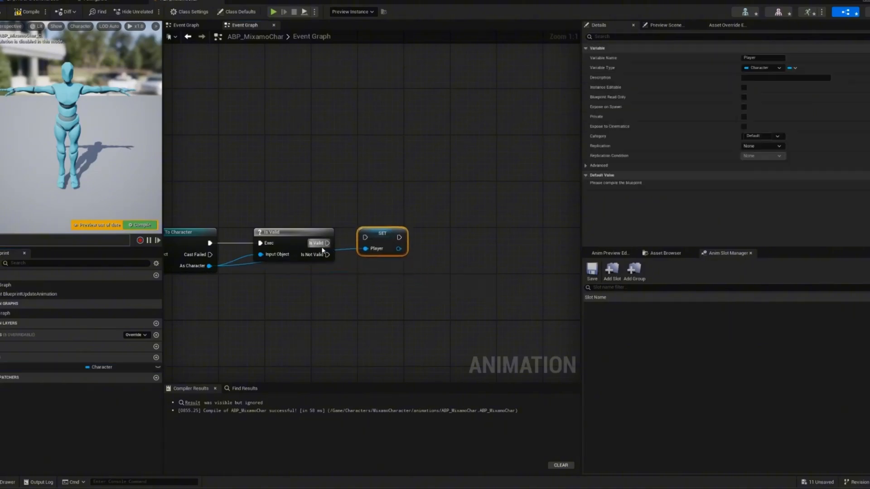
drag(327, 243, 421, 240)
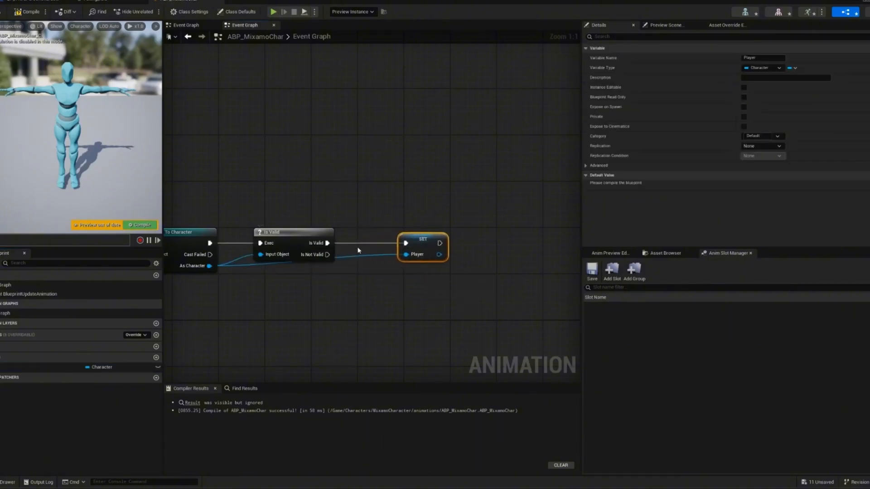
- Add a reroute point to the As Character wire just before the Set Player node so it runs straight beneath Is Valid
click(380, 258)
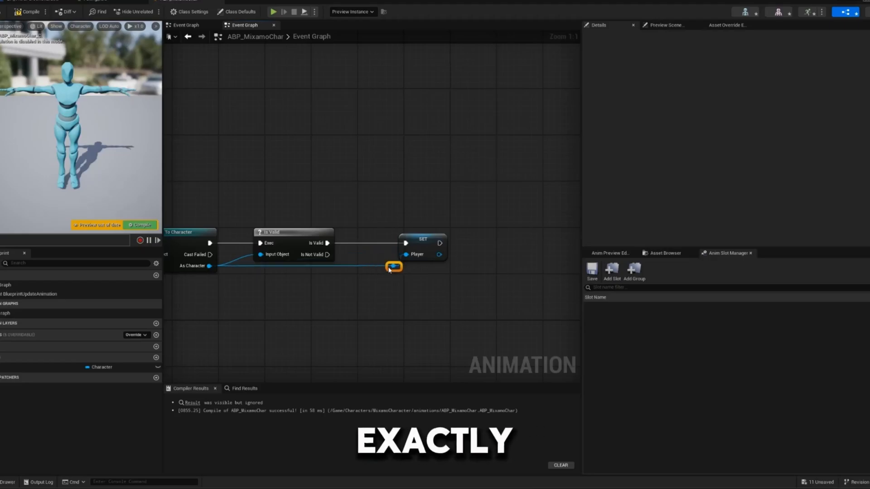
scroll(419, 278, down, 4)
right_drag(389, 270, 467, 260)
scroll(307, 249, up, 4)
right_drag(172, 214, 245, 219)
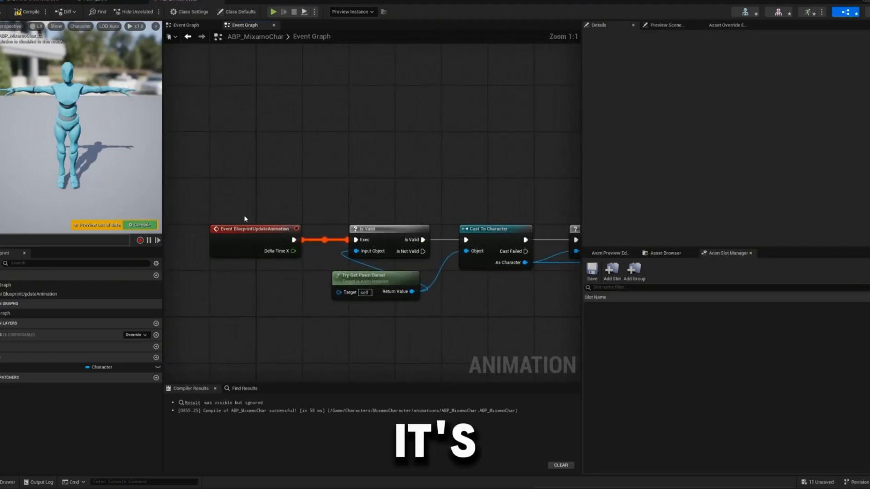
- Break the execution link between Event BlueprintUpdateAnimation and the first Is Valid node, and move the event well above the chain
scroll(291, 227, down, 2)
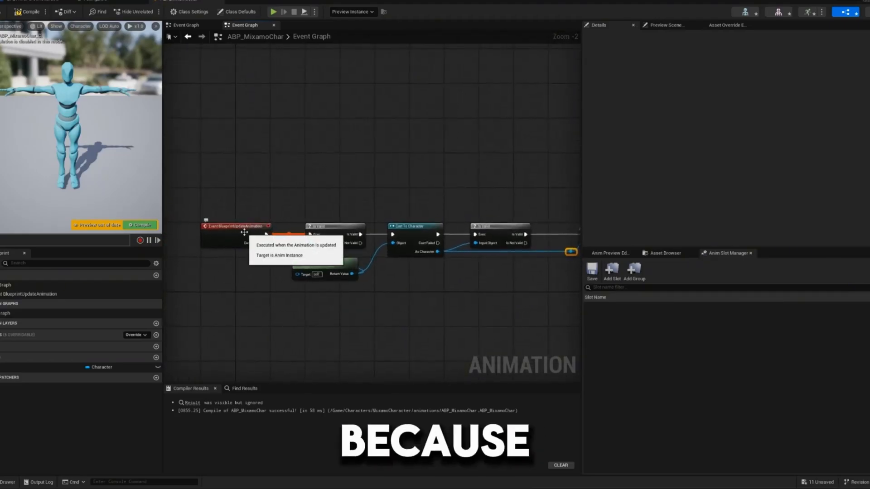
drag(239, 241, 229, 199)
scroll(263, 240, up, 1)
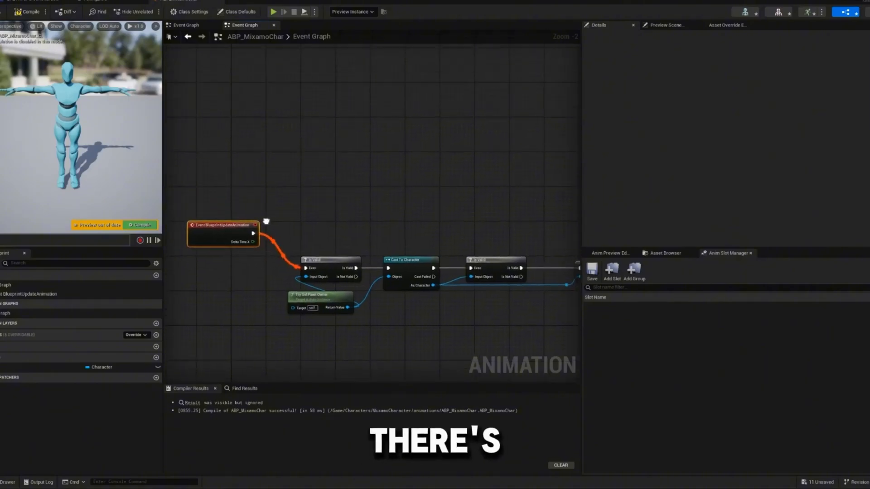
right_click(258, 248)
click(280, 270)
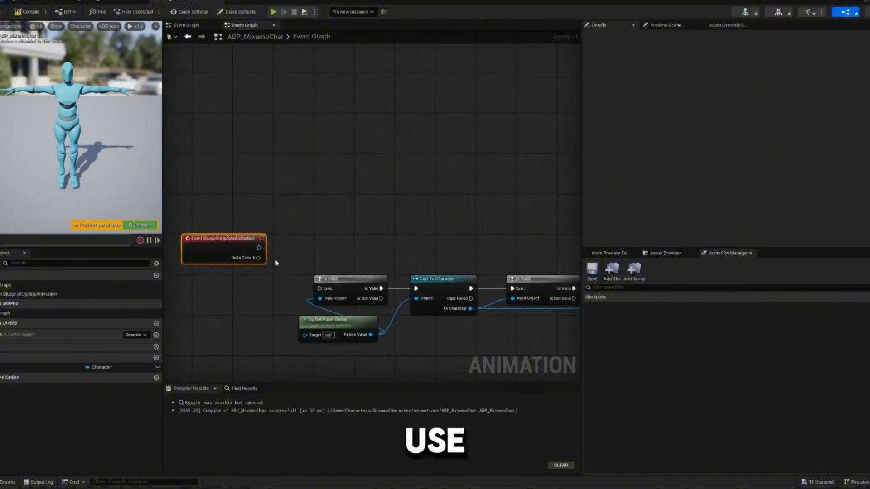
drag(195, 238, 237, 153)
scroll(291, 172, down, 3)
right_drag(341, 184, 257, 168)
- Select the whole node chain from Try Get Pawn Owner and the first Is Valid through the Set Player node
scroll(258, 170, down, 1)
drag(218, 195, 383, 228)
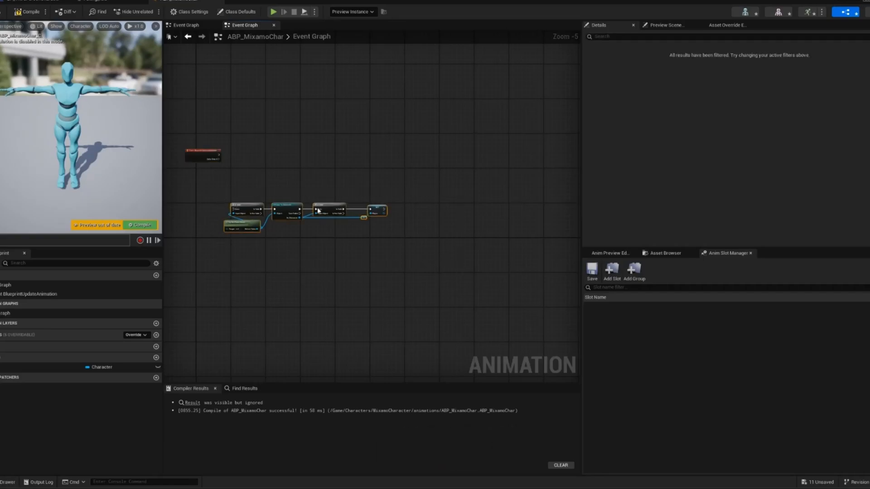
scroll(267, 185, up, 3)
right_drag(267, 185, 301, 195)
drag(212, 205, 457, 316)
right_drag(371, 271, 455, 249)
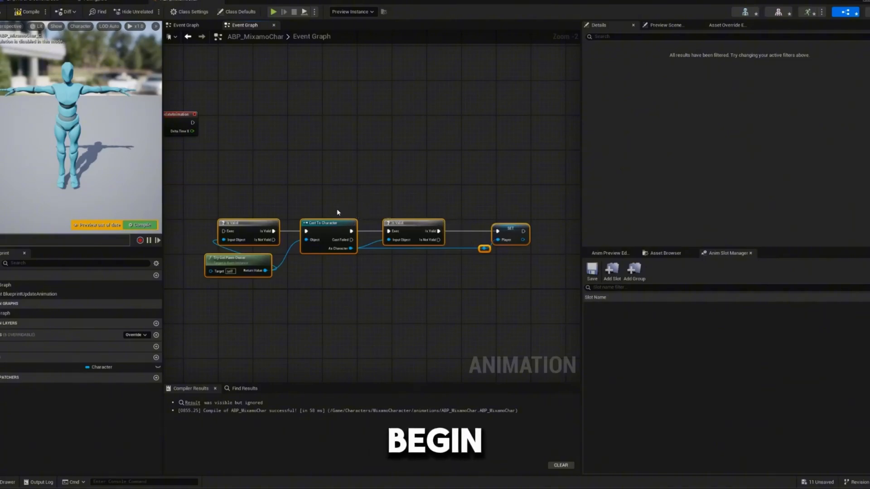
- Add an Event BlueprintBeginPlay node and place it just below Event BlueprintUpdateAnimation
right_drag(306, 209, 438, 200)
right_click(256, 236)
text(ev)
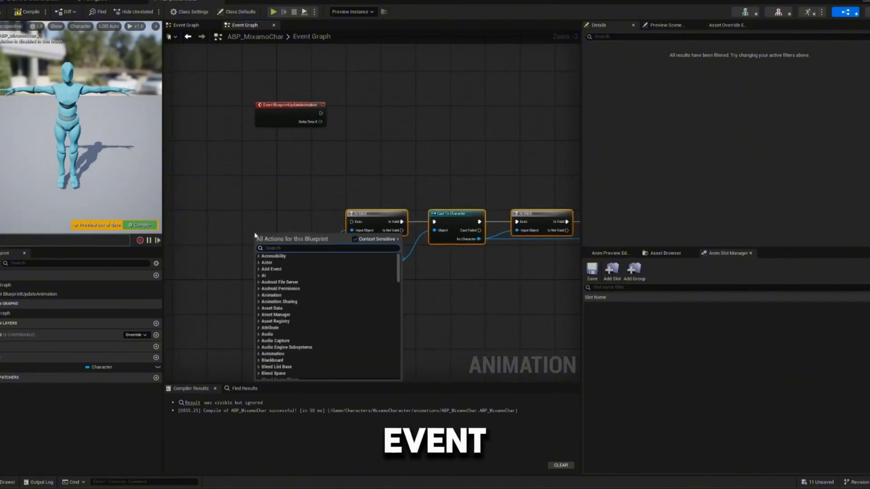
text(ent be)
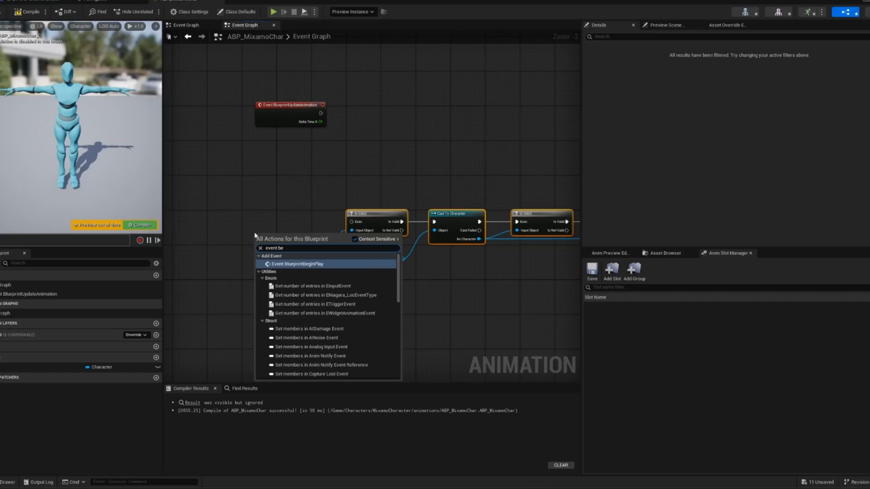
click(297, 264)
scroll(260, 281, up, 2)
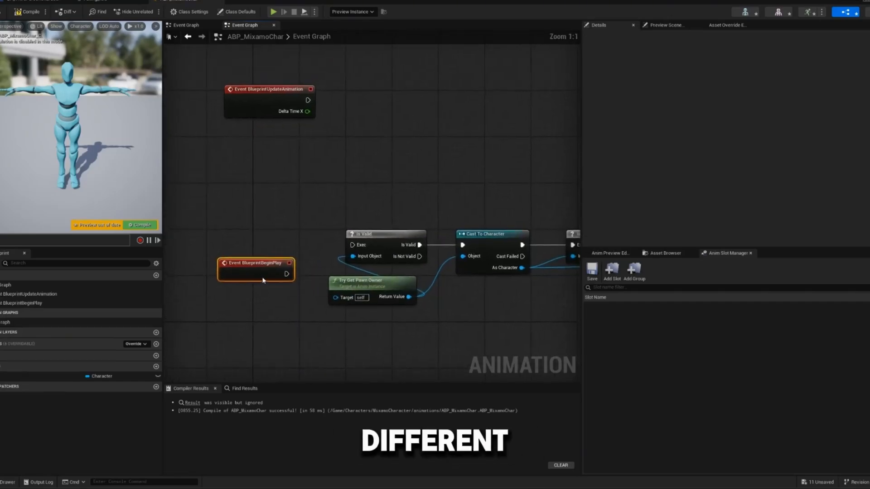
drag(250, 252, 274, 131)
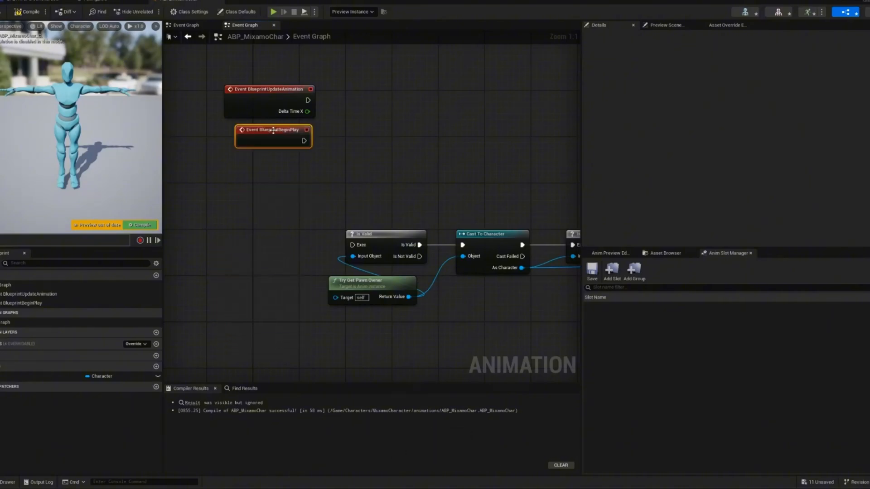
- Add an Event BlueprintInitializeAnimation node beside the node chain and connect its execution output to the first Is Valid
right_click(265, 221)
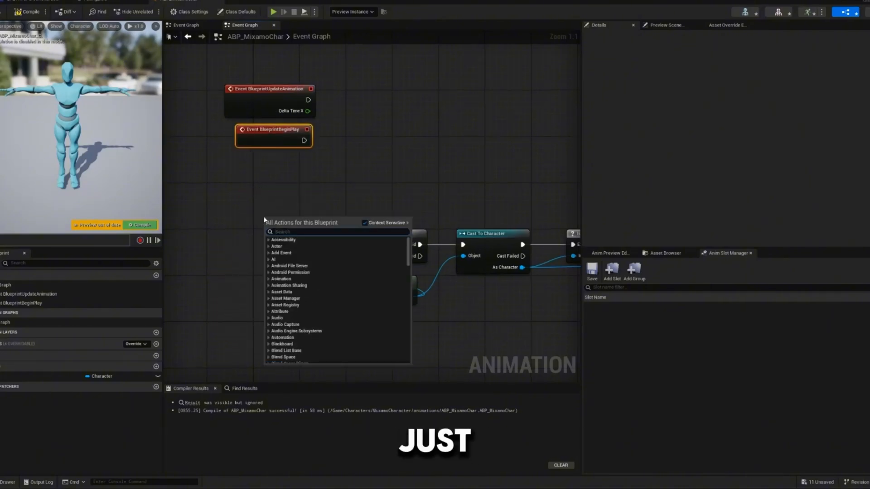
text(eve)
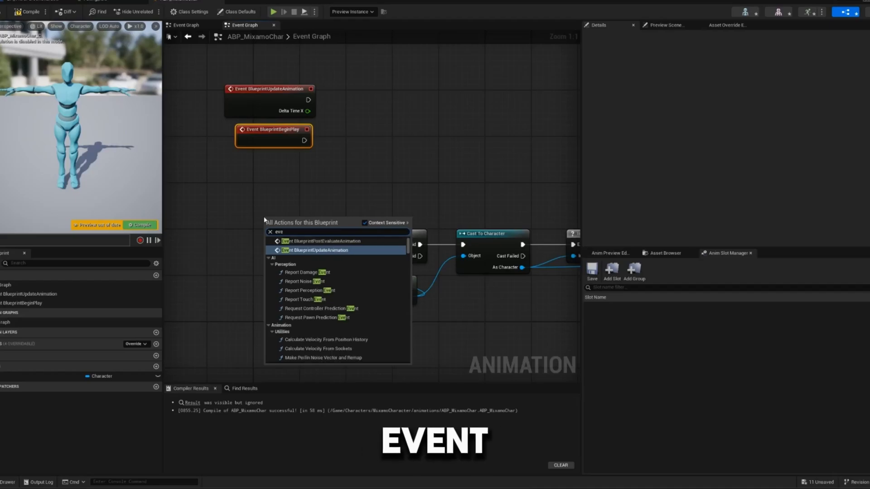
text(nt blue)
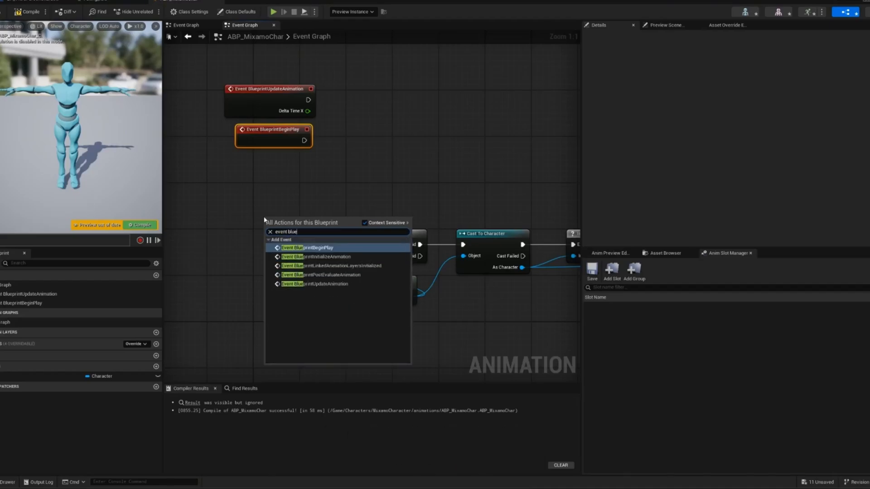
click(316, 257)
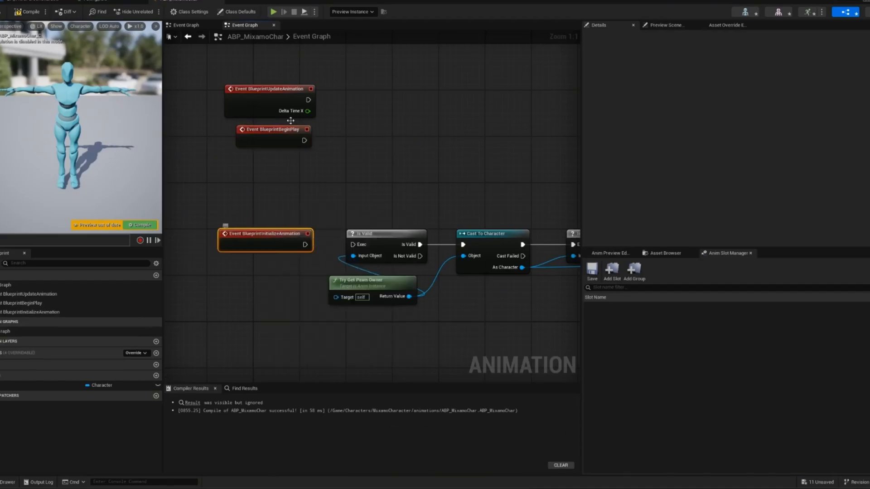
drag(283, 145, 257, 213)
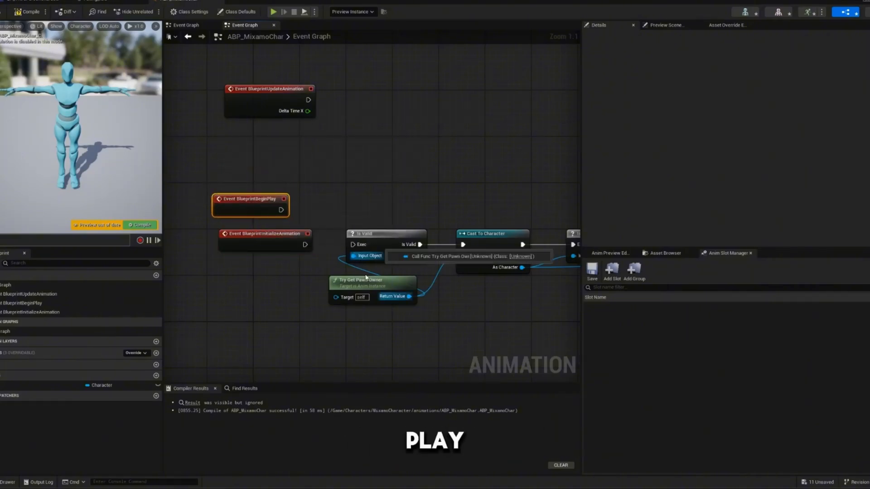
drag(305, 244, 353, 245)
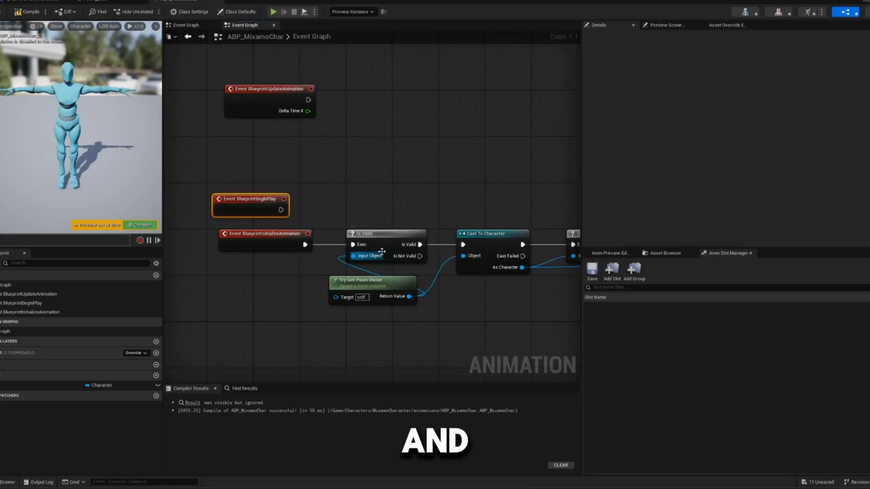
- Compile the animation blueprint with the initialization event driving the chain
click(145, 227)
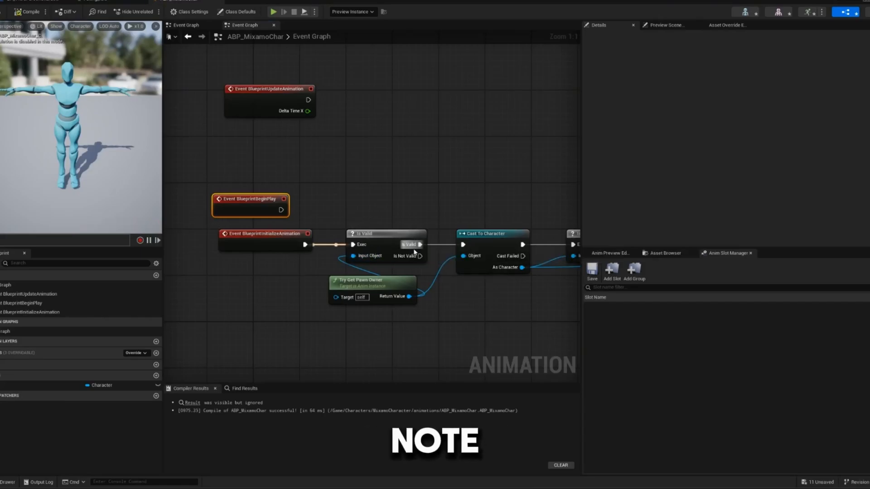
right_drag(317, 196, 275, 188)
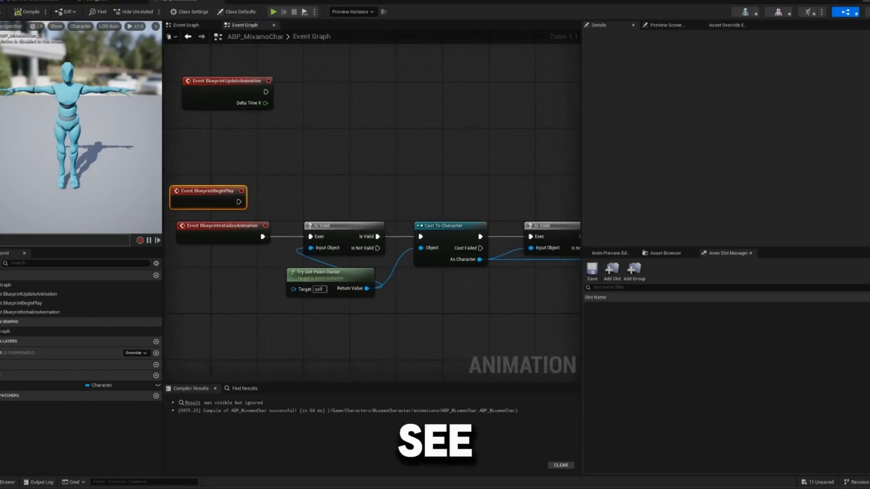
click(29, 12)
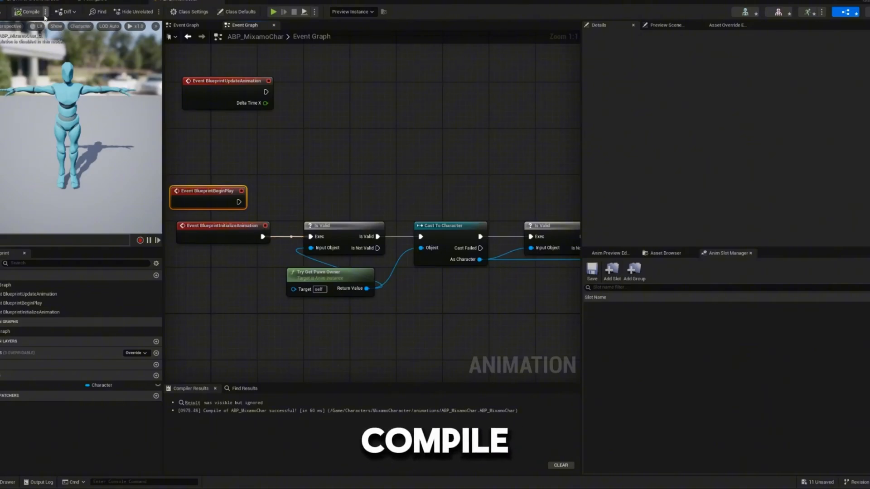
click(34, 12)
right_drag(324, 181, 256, 156)
click(34, 13)
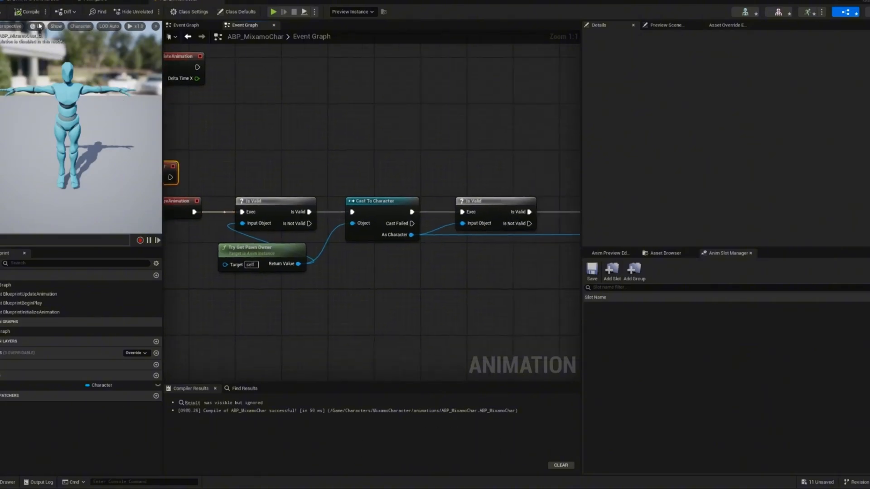
- Delete the unused Event BlueprintBeginPlay node
right_drag(411, 178, 447, 111)
scroll(373, 187, down, 1)
right_drag(226, 170, 328, 293)
key(Delete)
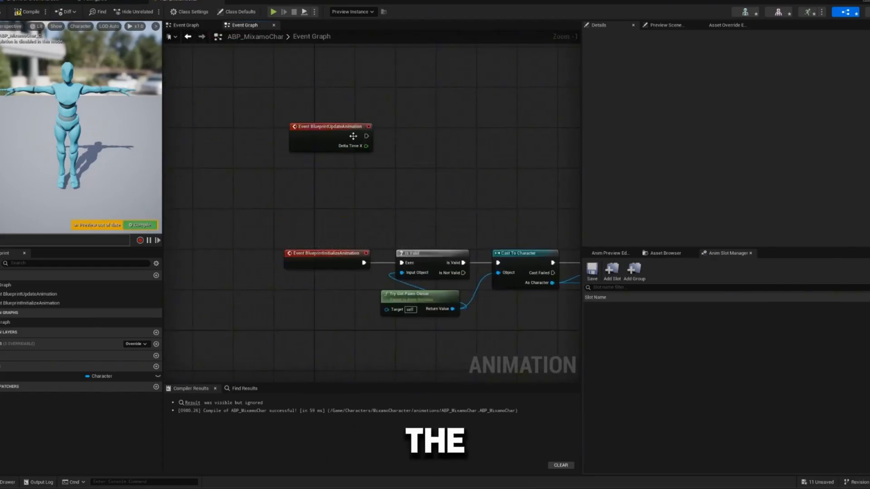
- Move Event BlueprintUpdateAnimation below the initialization chain, roughly aligned with Event BlueprintInitializeAnimation
mouse_move(353, 136)
mouse_down()
mouse_move(341, 442)
mouse_move(349, 142)
mouse_up()
scroll(350, 141, down, 2)
right_drag(349, 142, 230, 289)
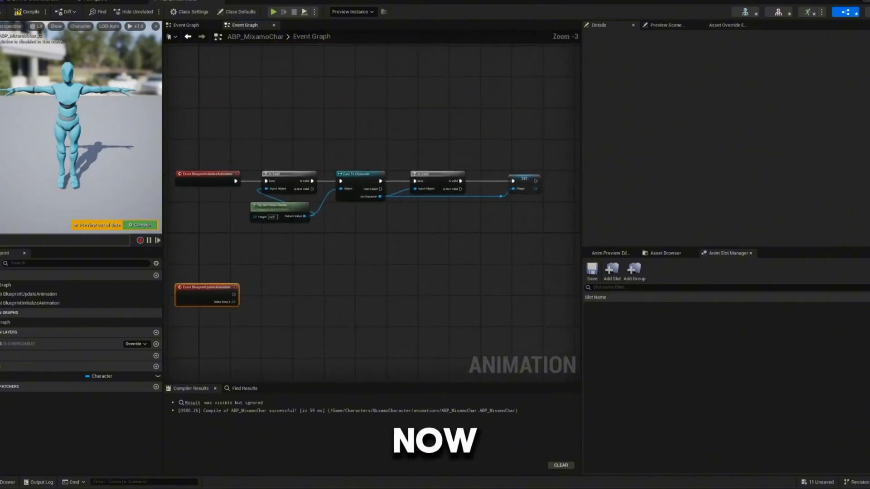
- Examine the initialization chain from Event BlueprintInitializeAnimation through the Set Player node
right_drag(499, 174, 400, 208)
scroll(400, 208, up, 3)
drag(355, 207, 518, 299)
right_drag(344, 248, 479, 187)
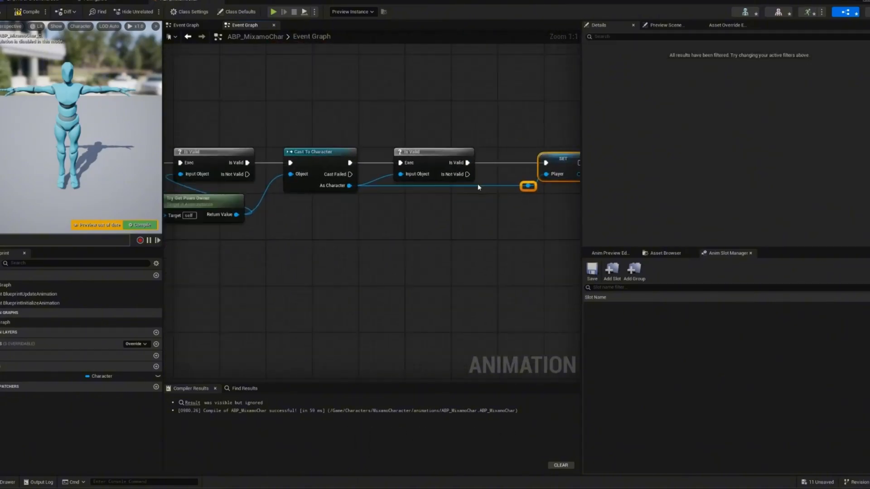
scroll(333, 203, down, 2)
right_drag(333, 204, 414, 184)
- Add a Get Player node just beneath Event BlueprintUpdateAnimation
scroll(233, 204, up, 2)
right_drag(233, 204, 213, 156)
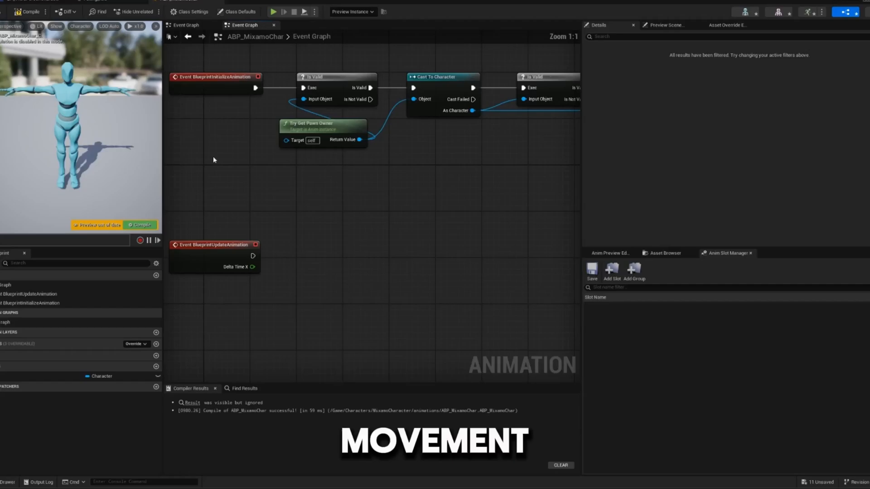
click(18, 377)
drag(18, 376, 230, 296)
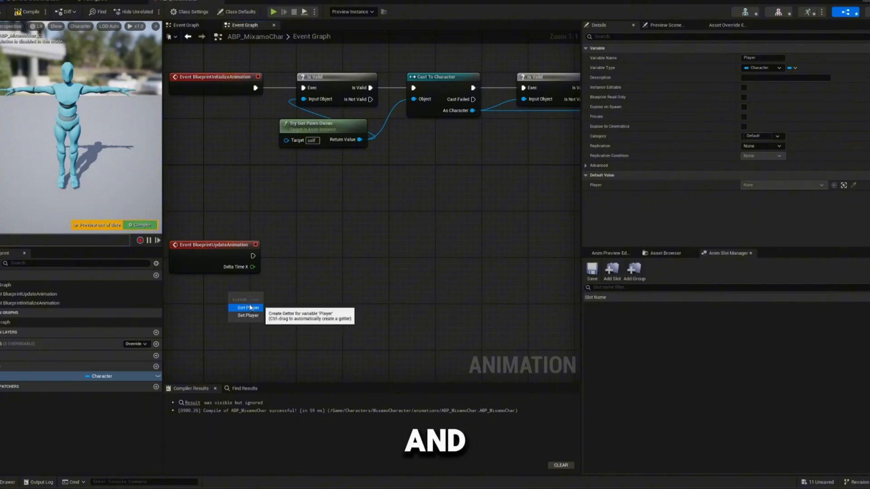
click(249, 307)
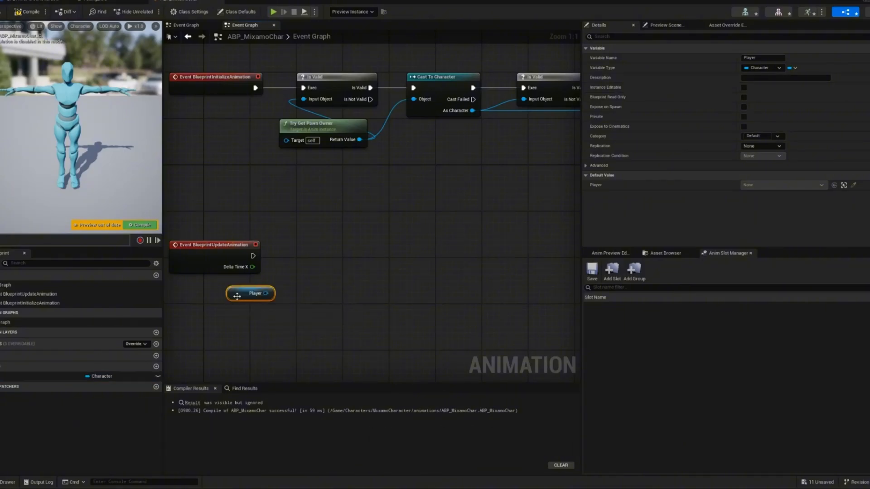
- Create a Character Movement getter from Player, keeping it without Get Character Owner, and place it to the right of Player
drag(247, 298, 302, 300)
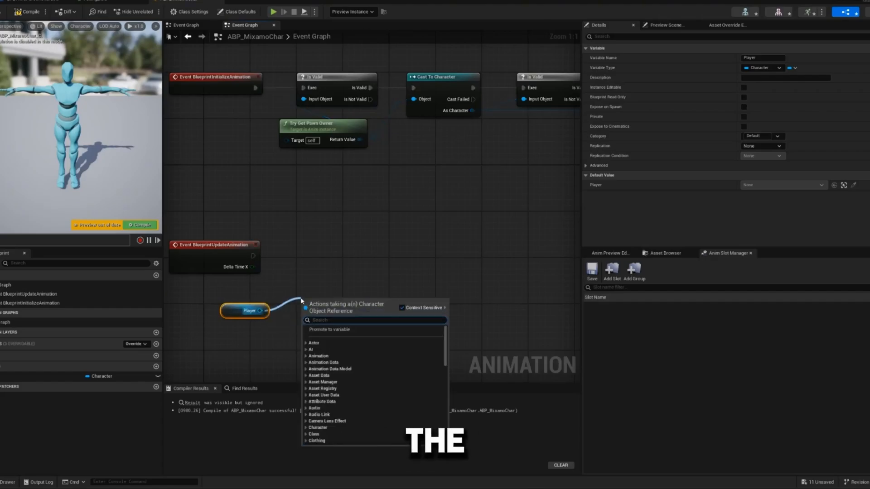
text(get char)
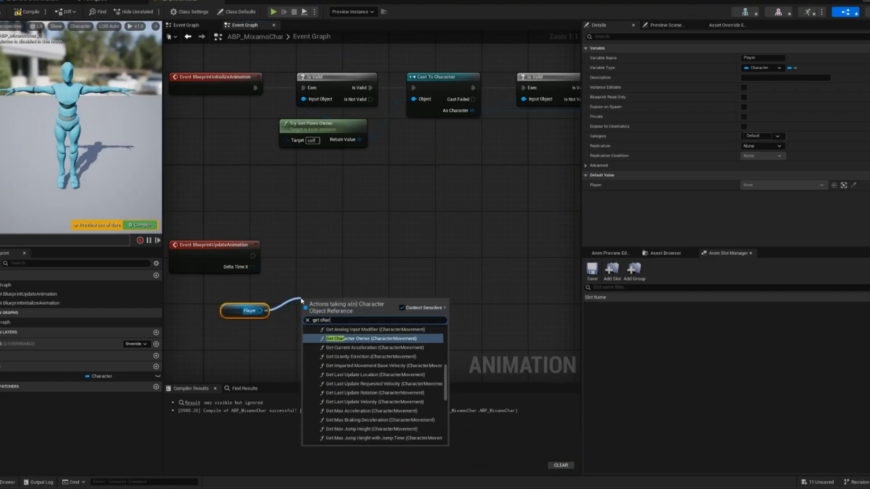
key(Return)
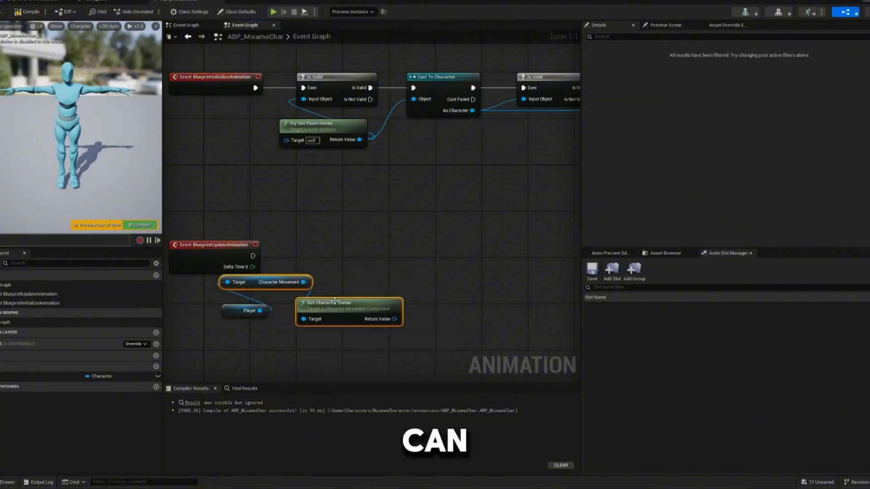
key(Delete)
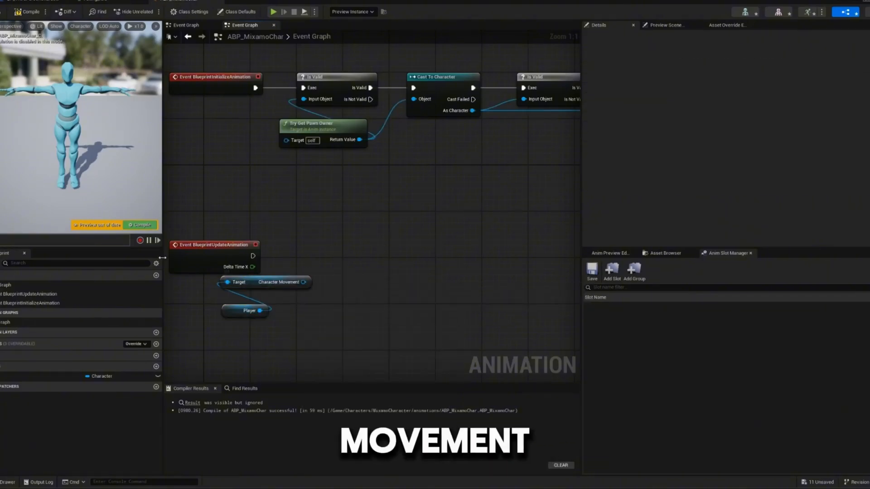
drag(250, 287, 405, 317)
- Add an Is Valid execution check for Player and connect Event BlueprintUpdateAnimation to it, aligned with the event
click(270, 327)
drag(270, 348, 283, 267)
text(is valid)
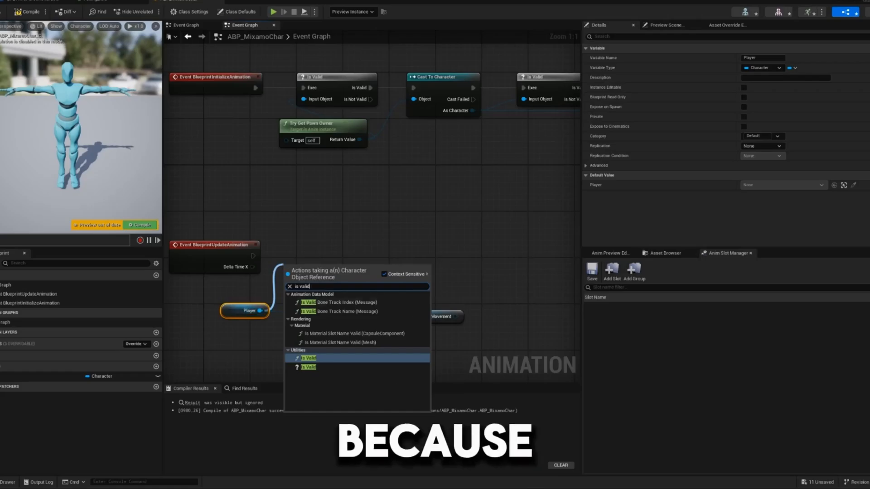
click(308, 367)
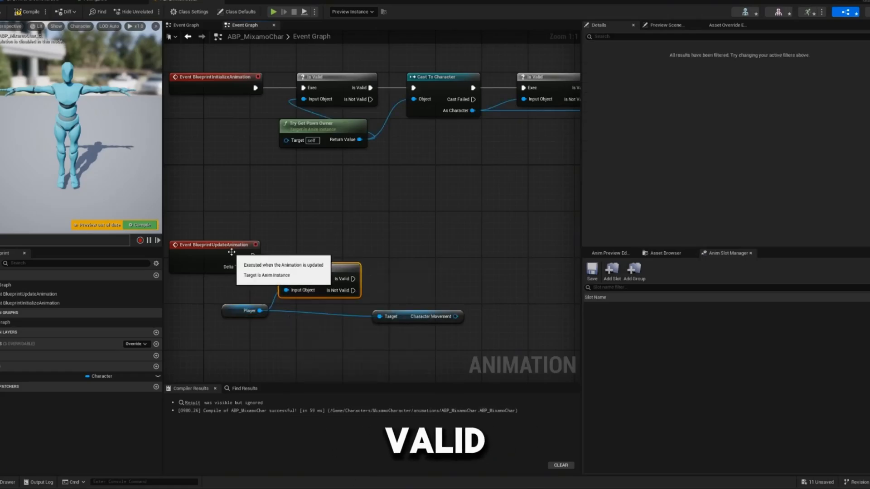
drag(247, 258, 293, 280)
drag(304, 277, 314, 266)
- Place the Character Movement node beside Player beneath Is Valid, and compile the blueprint
right_drag(314, 266, 245, 263)
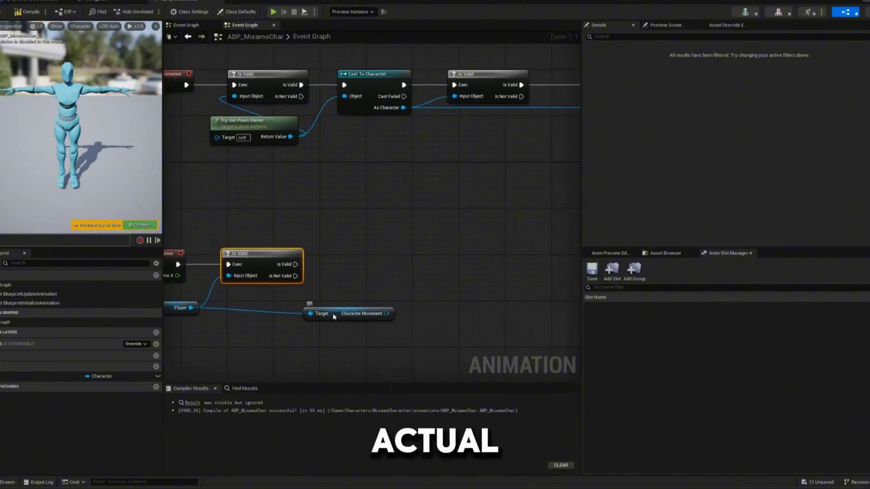
drag(333, 313, 252, 312)
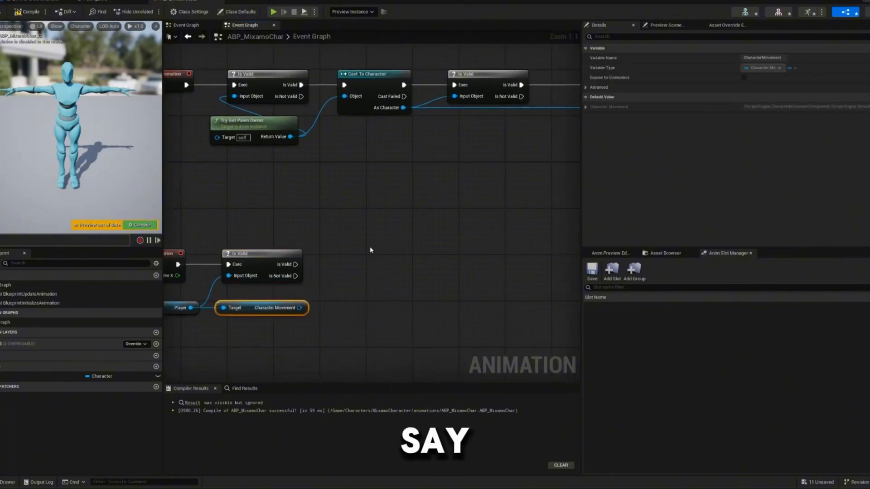
click(140, 225)
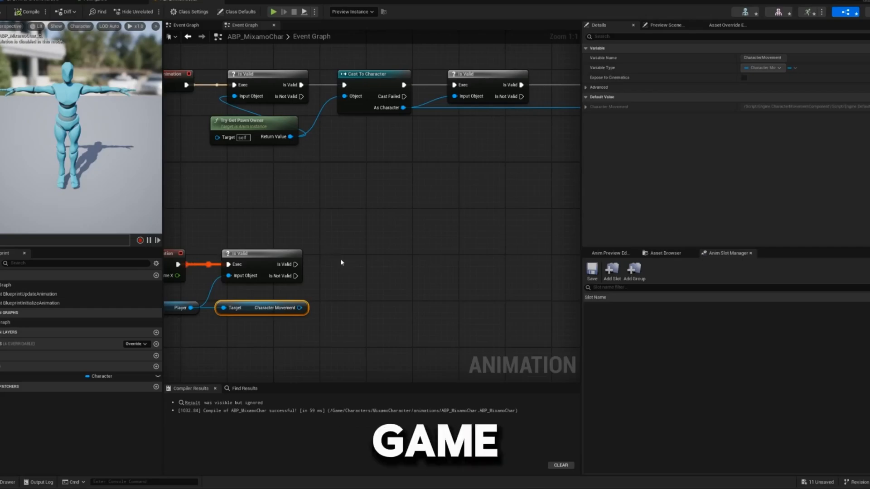
scroll(408, 292, down, 3)
right_drag(341, 259, 392, 294)
scroll(424, 295, up, 3)
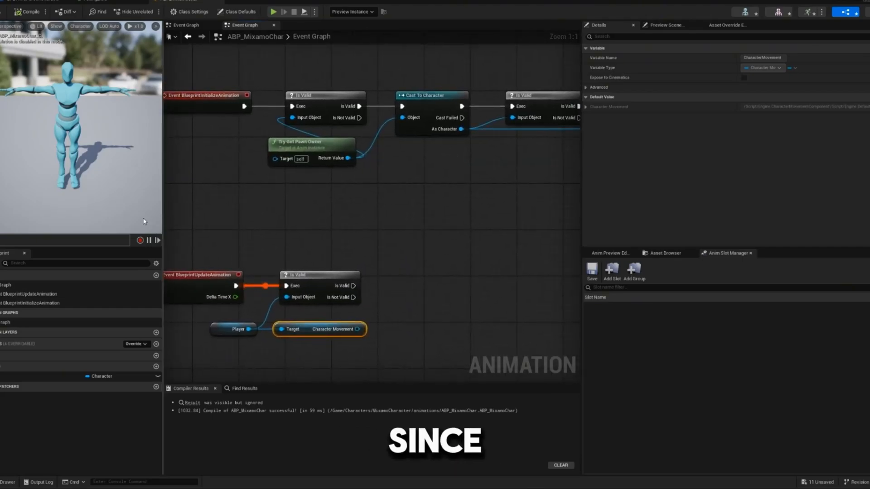
right_drag(415, 190, 346, 186)
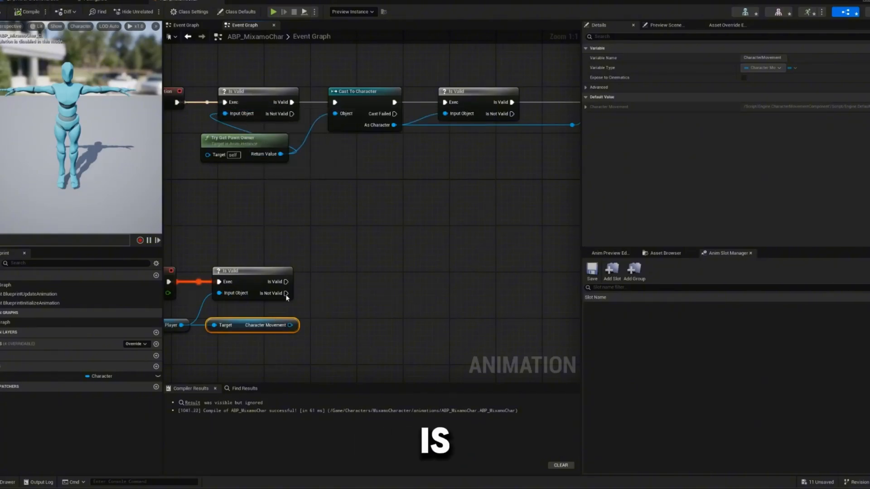
right_drag(286, 298, 253, 292)
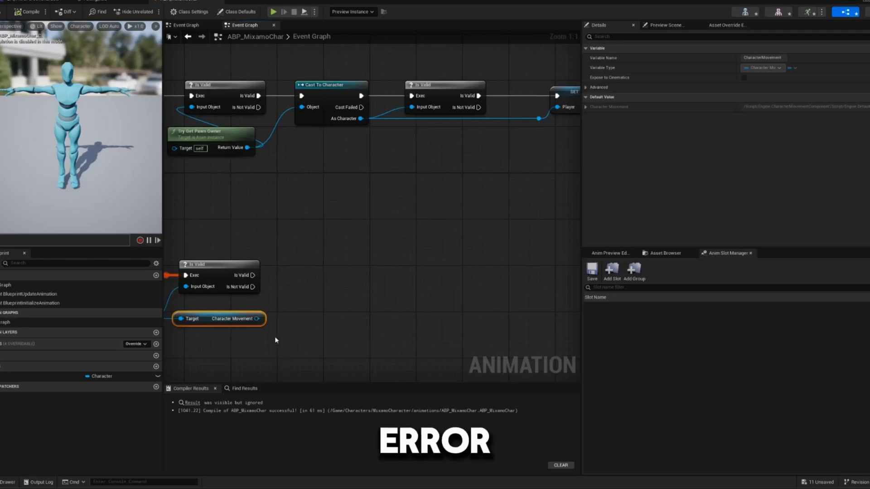
- Add a Get Velocity node from the Character Movement output and align it just beside that node
drag(257, 319, 315, 322)
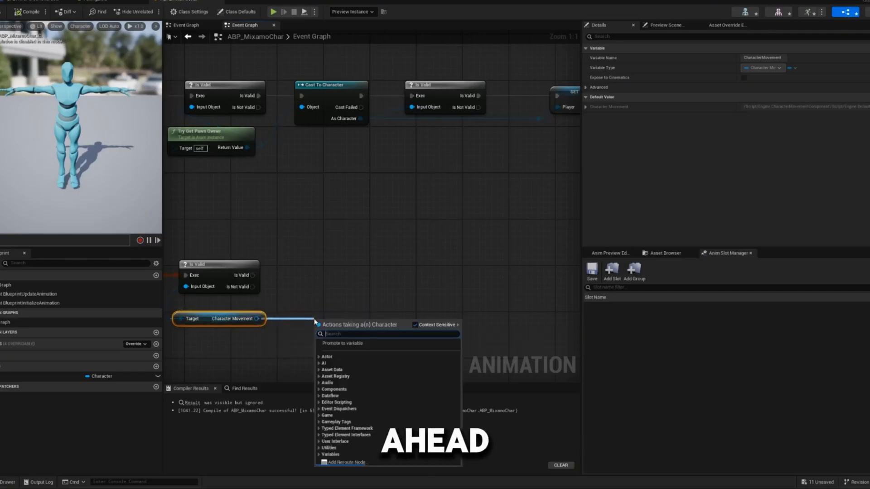
text(get ve)
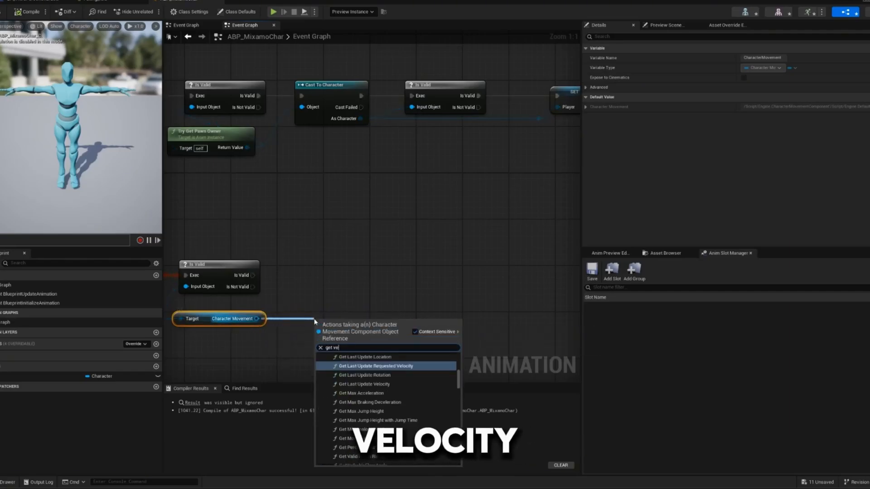
text(locity)
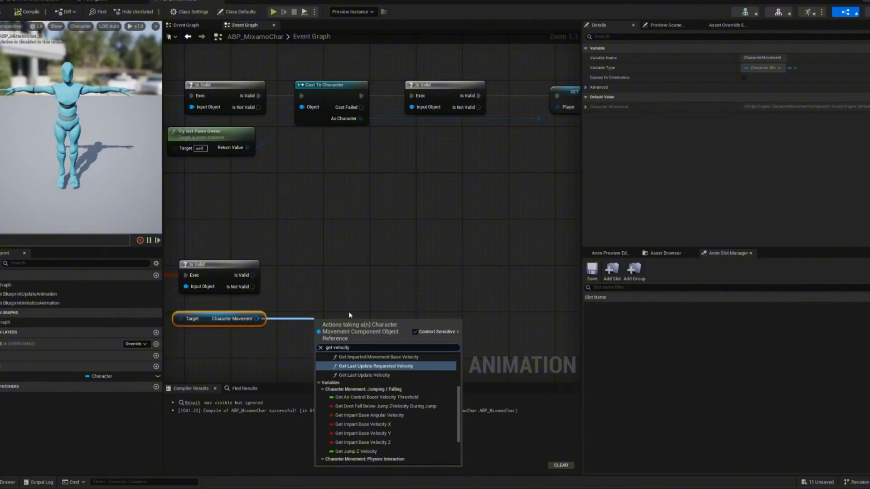
scroll(356, 408, down, 3)
click(356, 459)
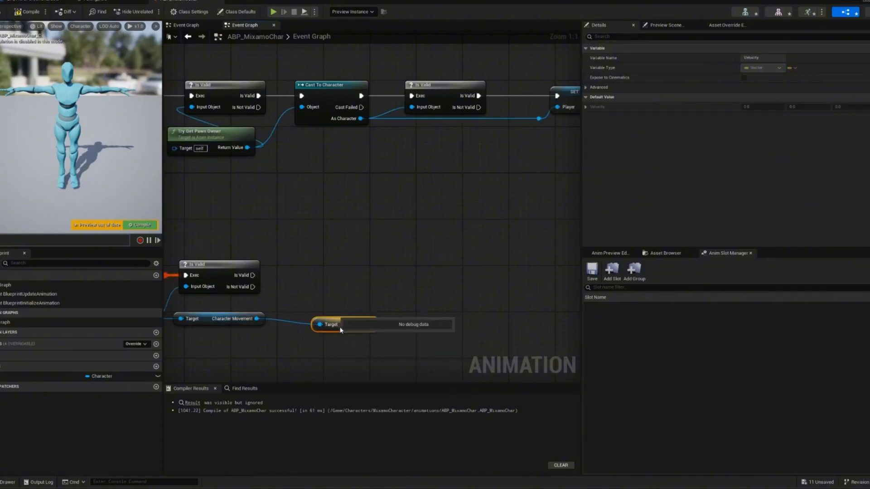
drag(305, 327, 300, 327)
- Search the actions from the Velocity output and add a Vector Length node connected to it
drag(336, 319, 337, 294)
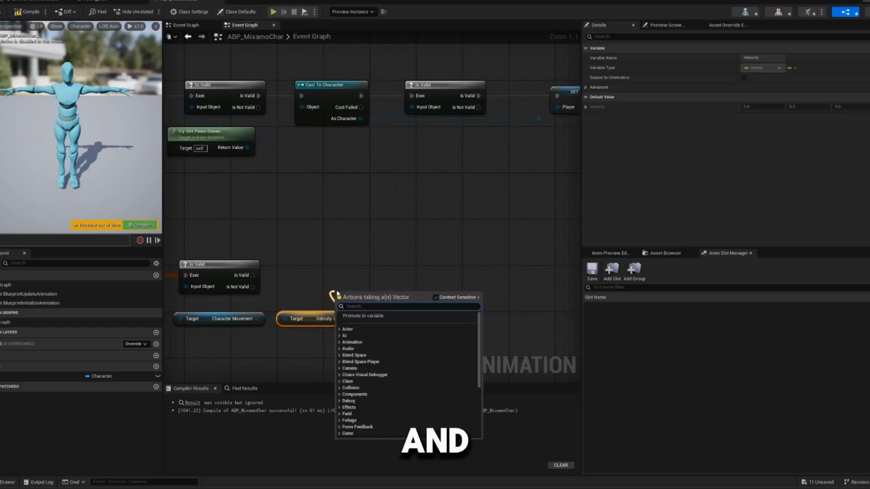
text(get vec)
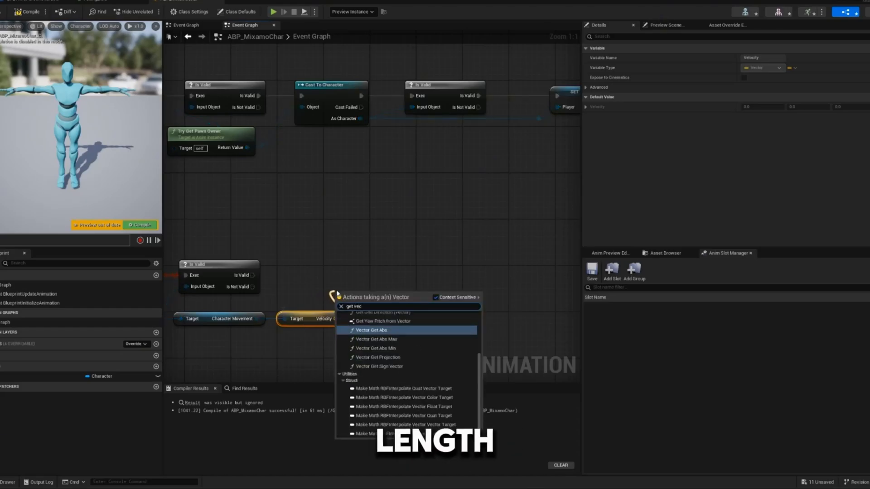
text(o)
key(BackSpace)
text(tor leng)
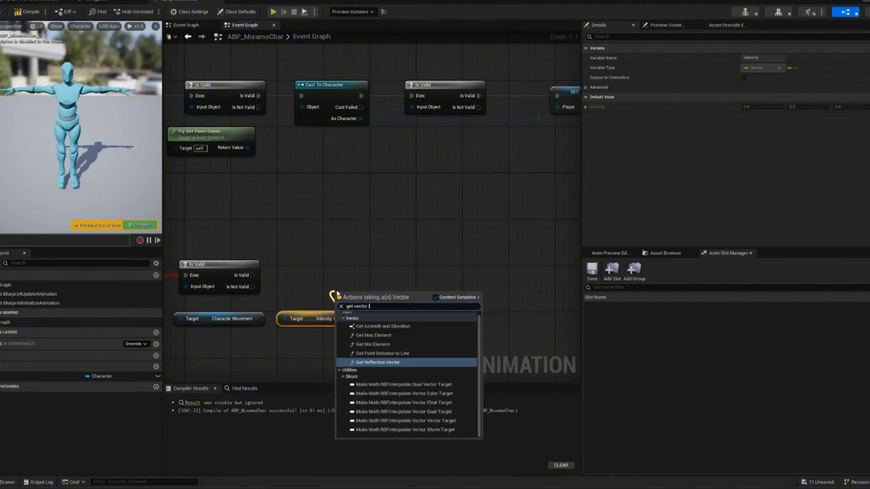
key(BackSpace)
key(BackSpace)
key(BackSpace)
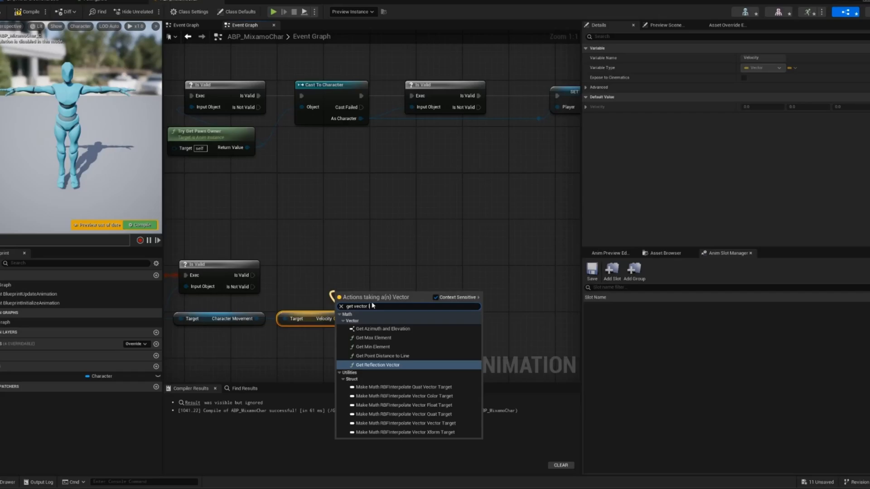
key(BackSpace)
key(BackSpace)
key(BackSpace)
key(BackSpace)
key(BackSpace)
key(BackSpace)
key(BackSpace)
key(BackSpace)
key(BackSpace)
key(BackSpace)
key(BackSpace)
text(v)
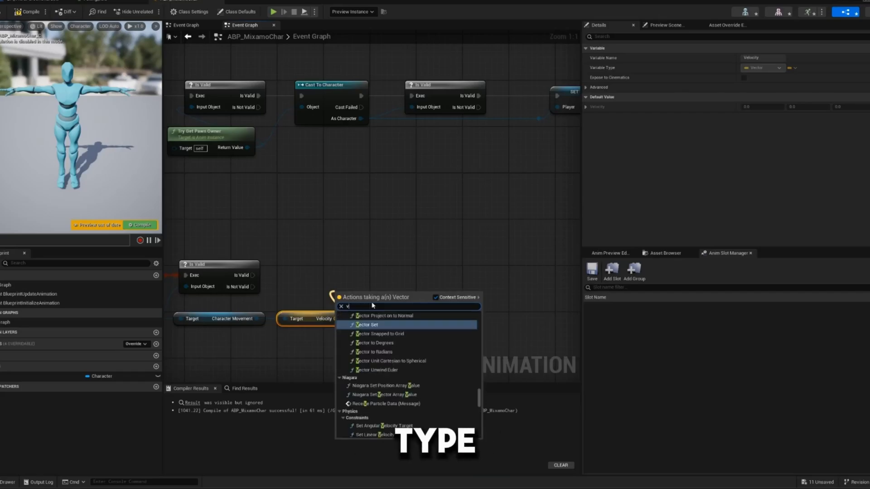
text(ectir)
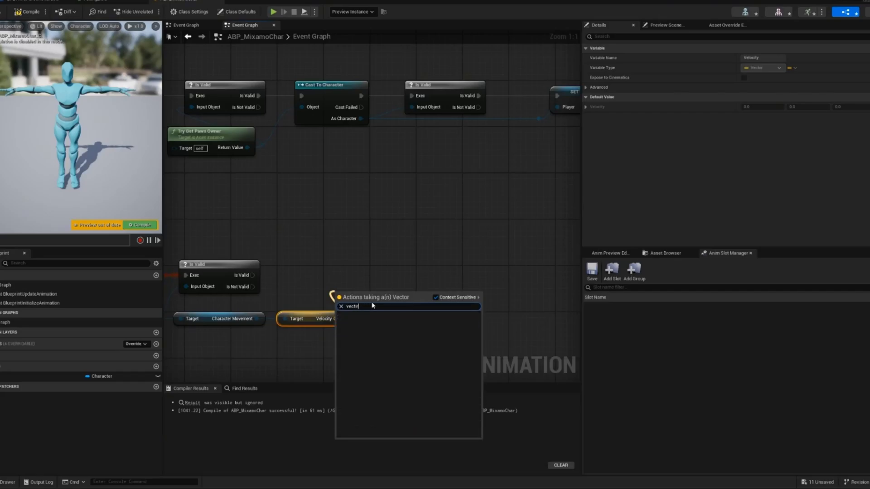
key(BackSpace)
text(or le)
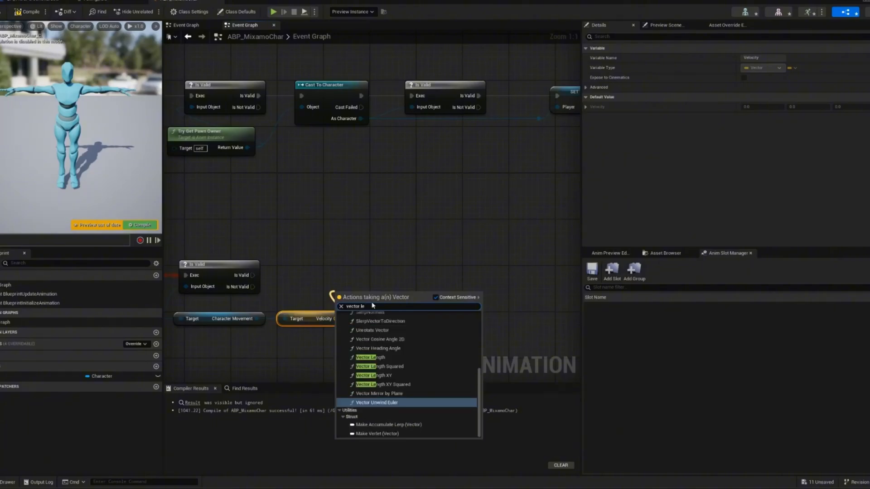
click(370, 357)
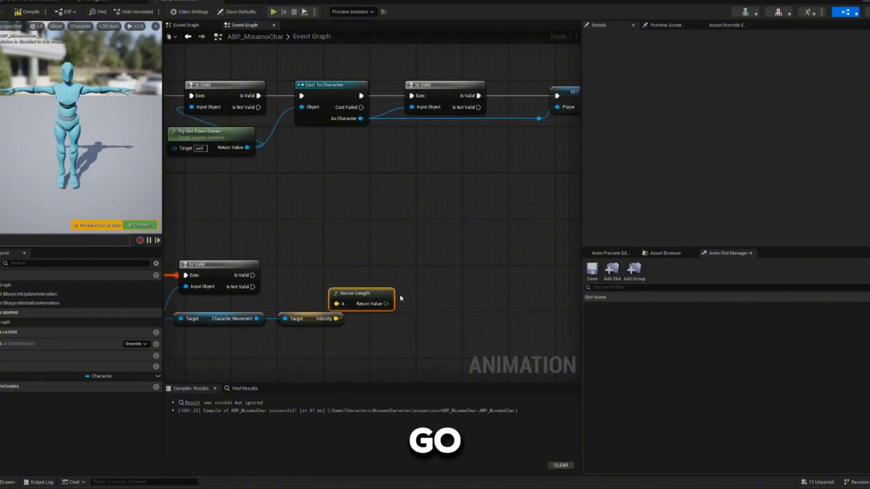
- Move Vector Length to the right of Velocity and promote its return value to a float variable named Speed
drag(362, 295, 431, 258)
click(459, 289)
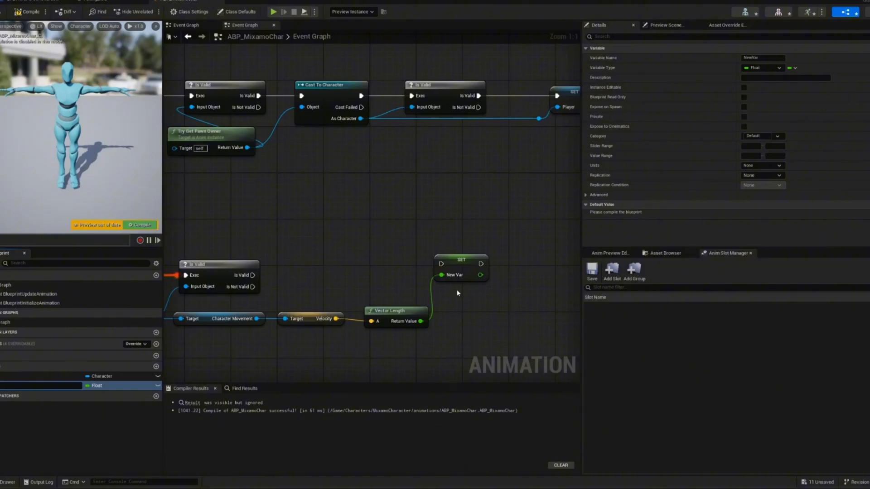
text(Speed)
key(Return)
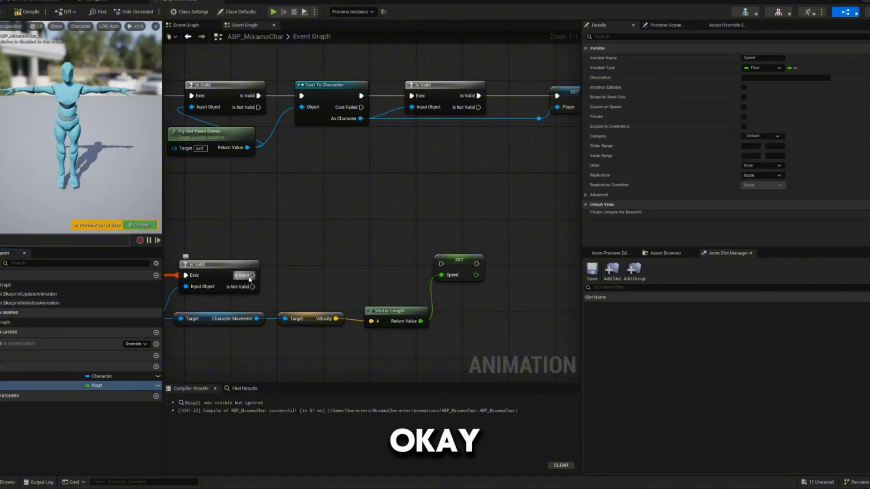
- Connect the valid execution output of the update event's Is Valid to Set Speed, and compile the blueprint
drag(249, 275, 442, 264)
click(460, 275)
scroll(460, 275, down, 5)
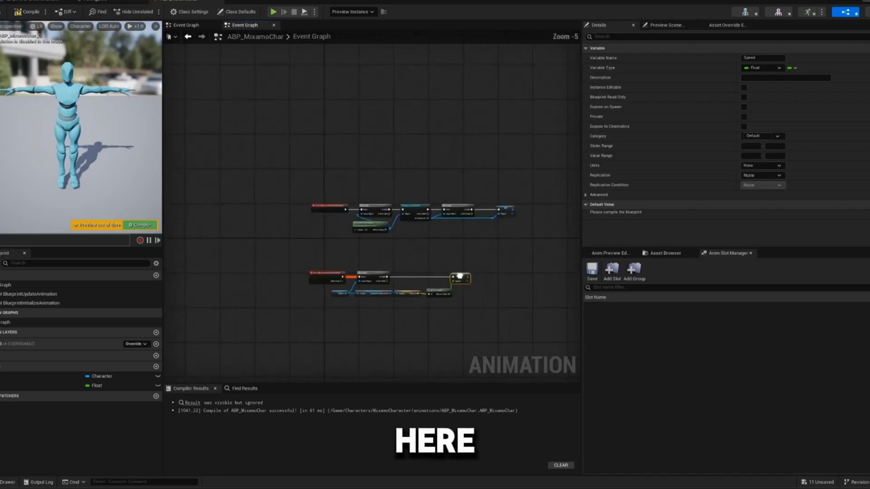
right_drag(460, 276, 494, 276)
click(141, 225)
scroll(341, 251, up, 6)
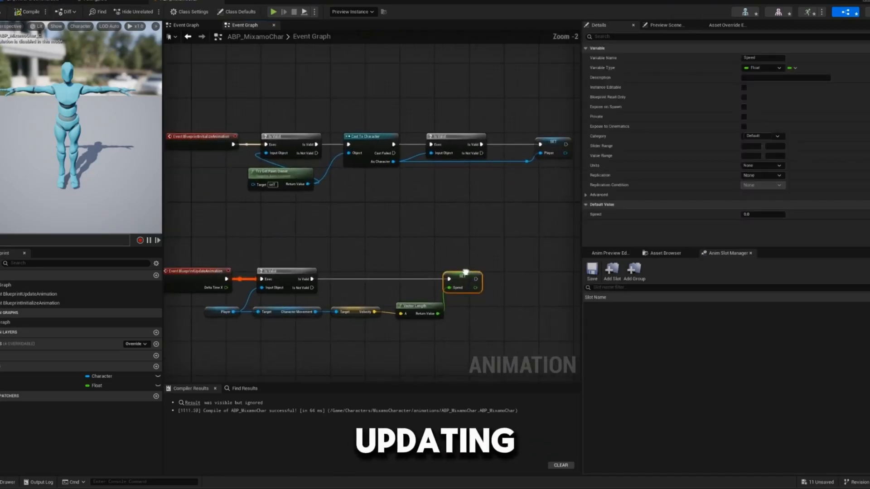
right_drag(341, 250, 350, 251)
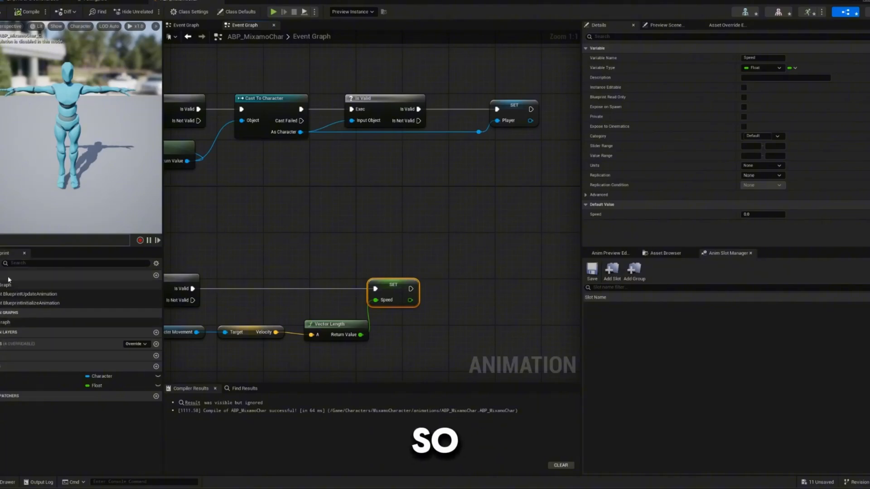
- Open the AnimGraph and shift the Output Pose node to the right, leaving room before it
scroll(319, 267, down, 2)
drag(192, 329, 465, 344)
click(392, 252)
click(41, 322)
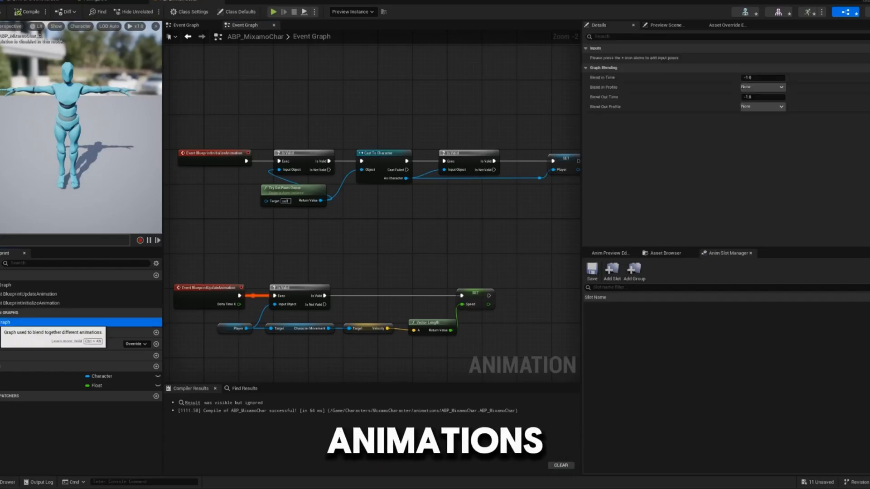
double_click(41, 323)
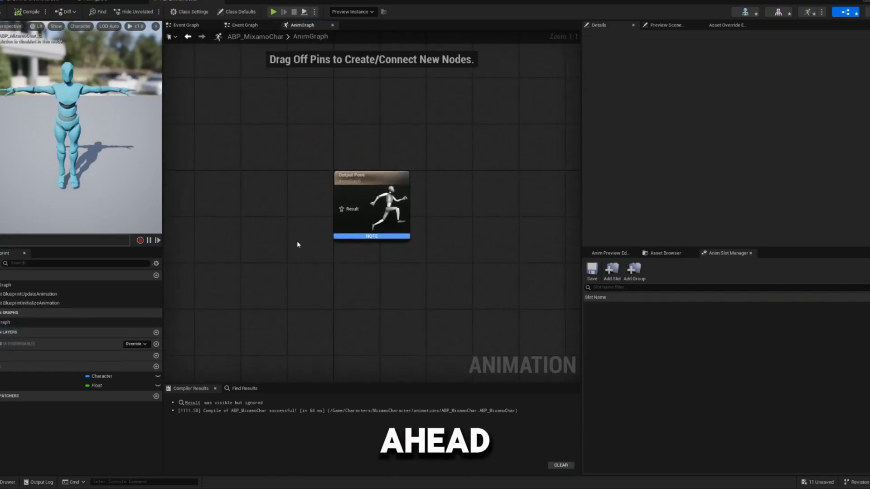
right_drag(322, 227, 497, 266)
right_drag(466, 221, 254, 258)
scroll(344, 271, up, 1)
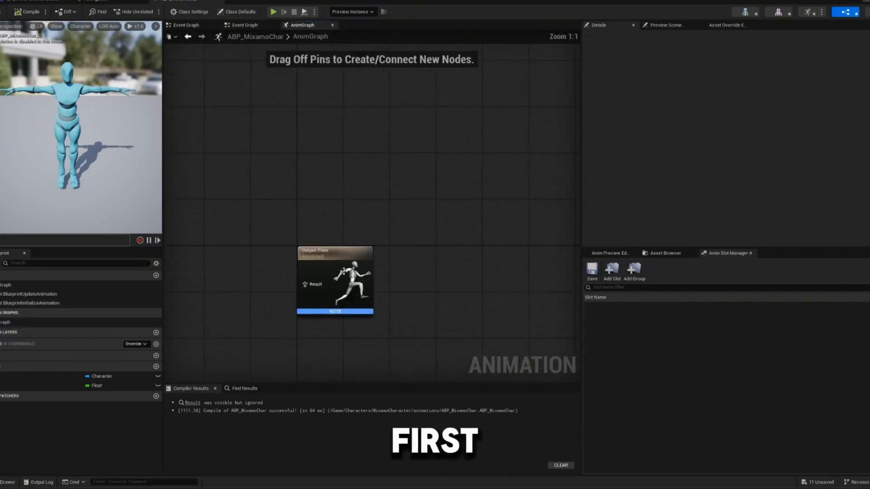
drag(344, 271, 379, 259)
right_drag(236, 284, 358, 297)
- Add a state machine to the left of Output Pose and name it Locomotion
right_click(294, 291)
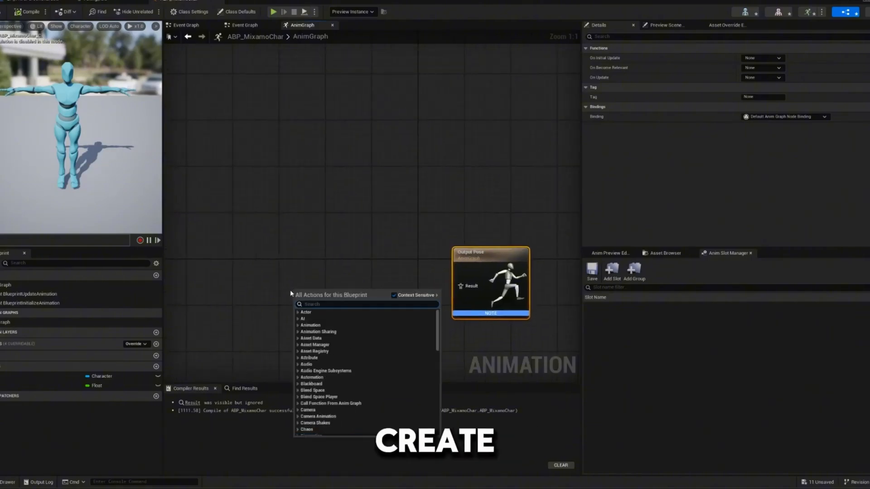
text(state mach)
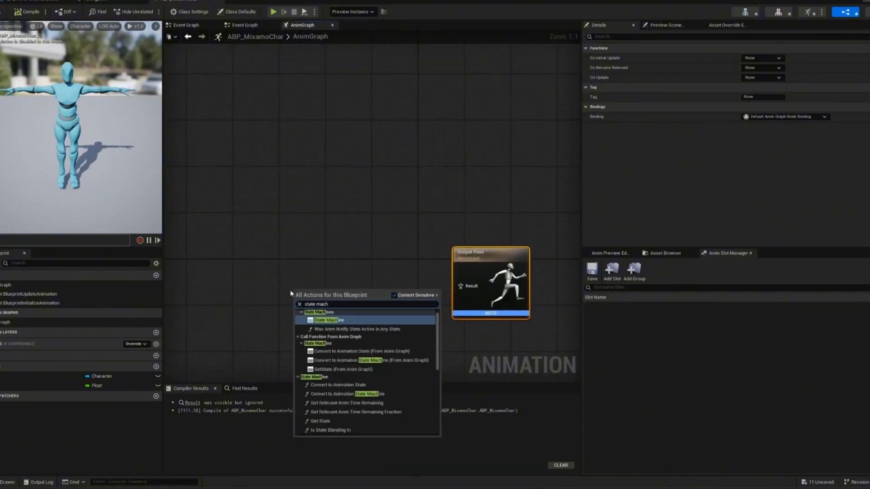
key(Return)
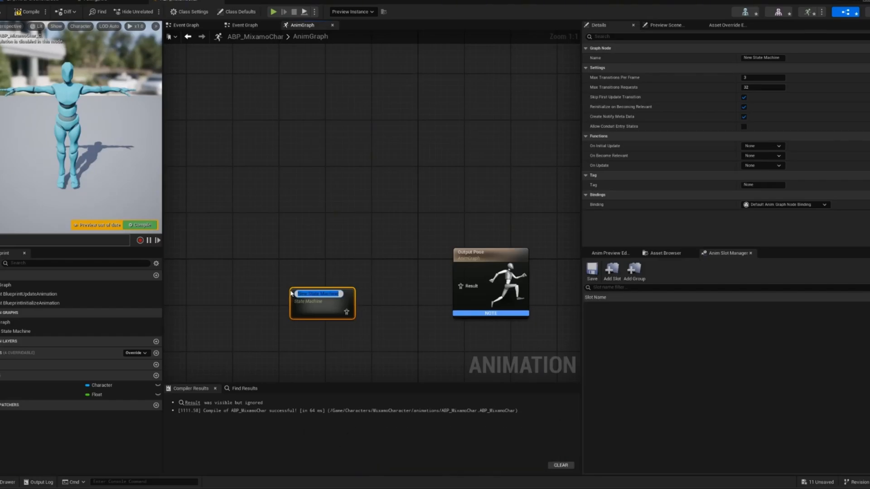
key(BackSpace)
text(L)
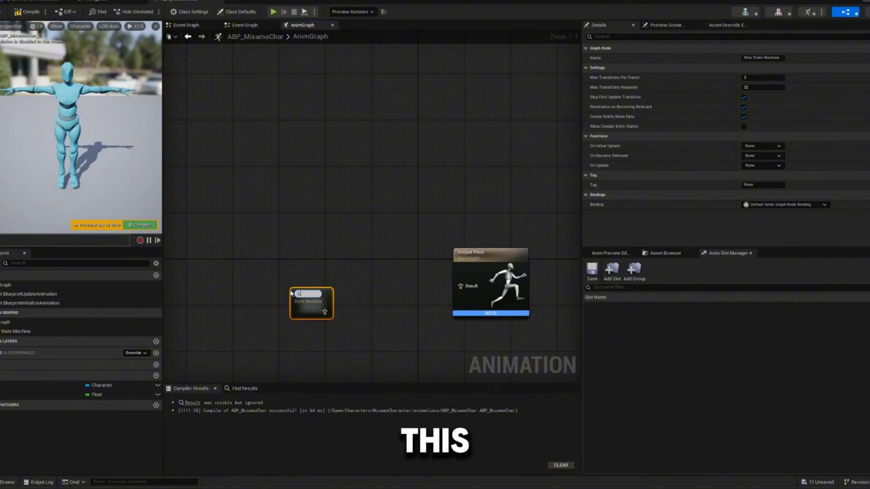
text(ocomotion)
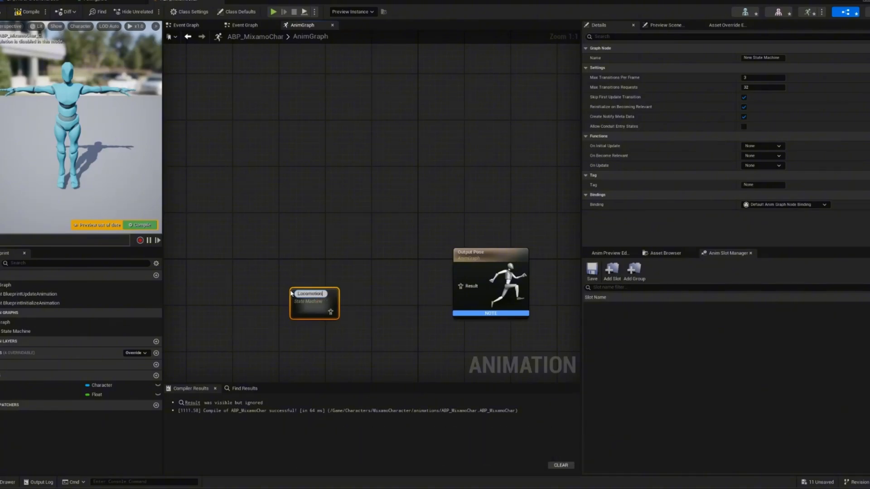
key(Return)
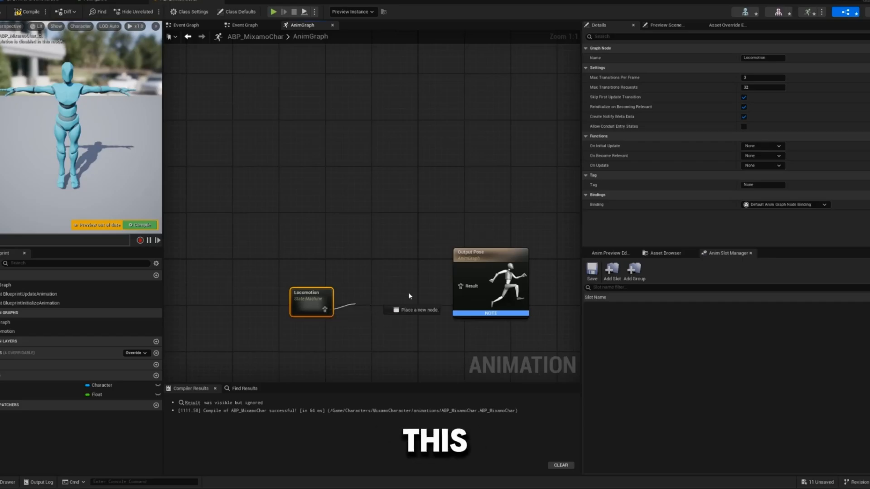
- Connect Locomotion to the Output Pose result with the two nodes aligned, and compile the blueprint
drag(409, 296, 460, 286)
drag(318, 297, 313, 273)
click(142, 225)
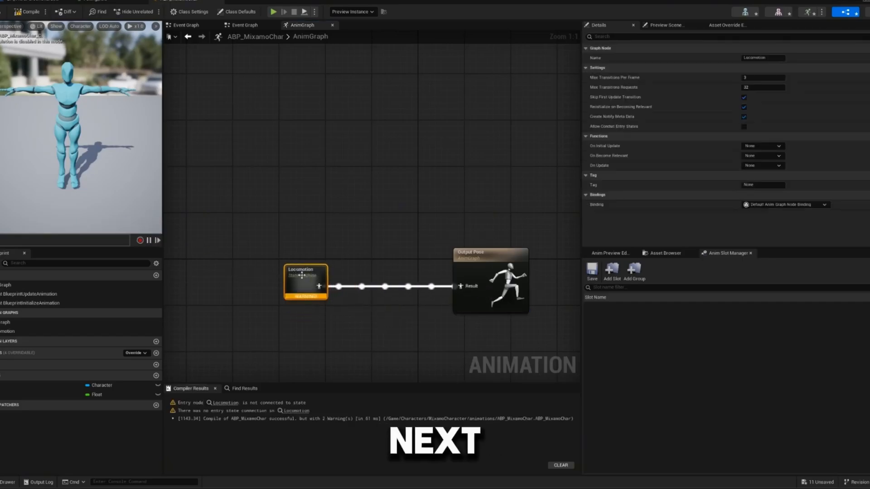
- Open the Locomotion state machine and add a state named Idle connected from Entry
click(225, 403)
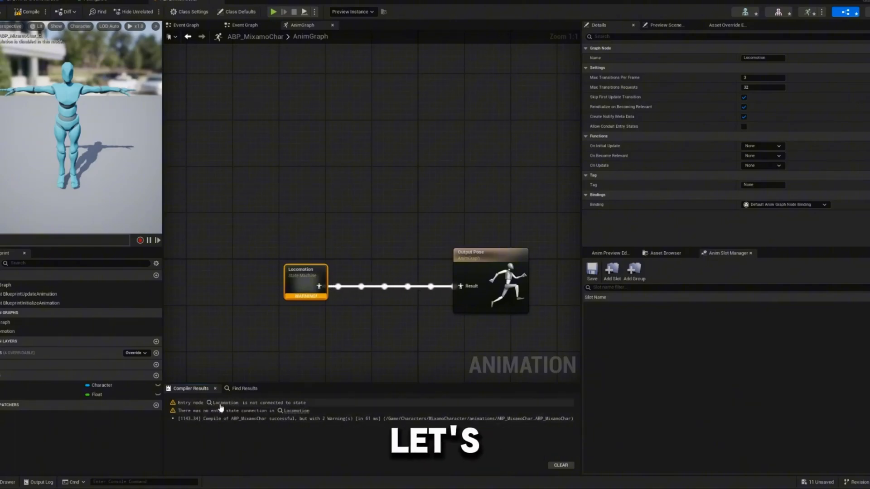
right_drag(165, 324, 172, 331)
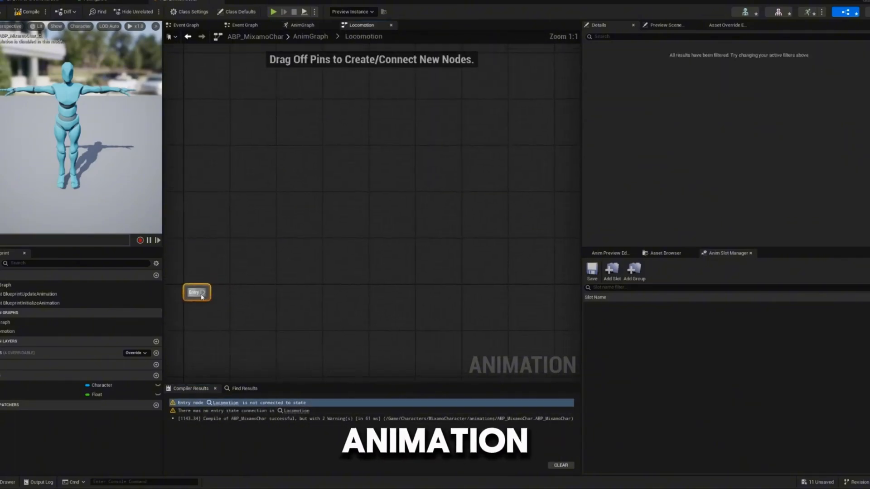
drag(202, 292, 296, 293)
click(332, 313)
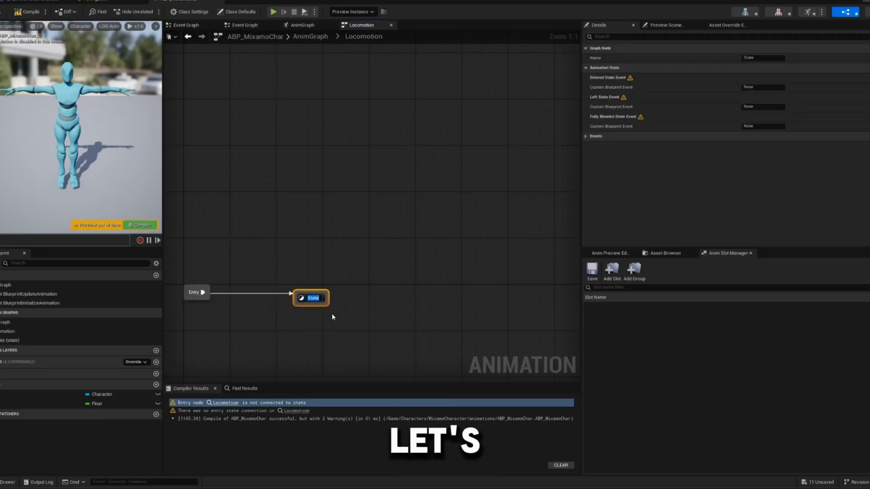
text(Id)
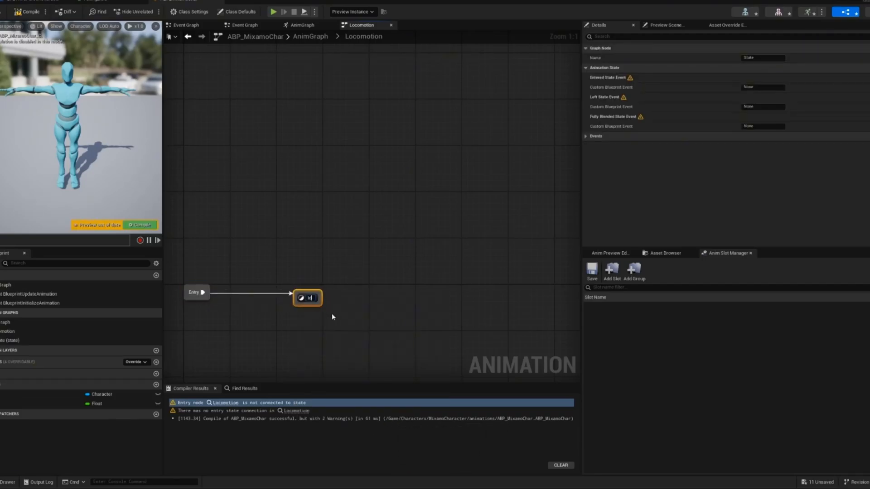
text(le)
key(Return)
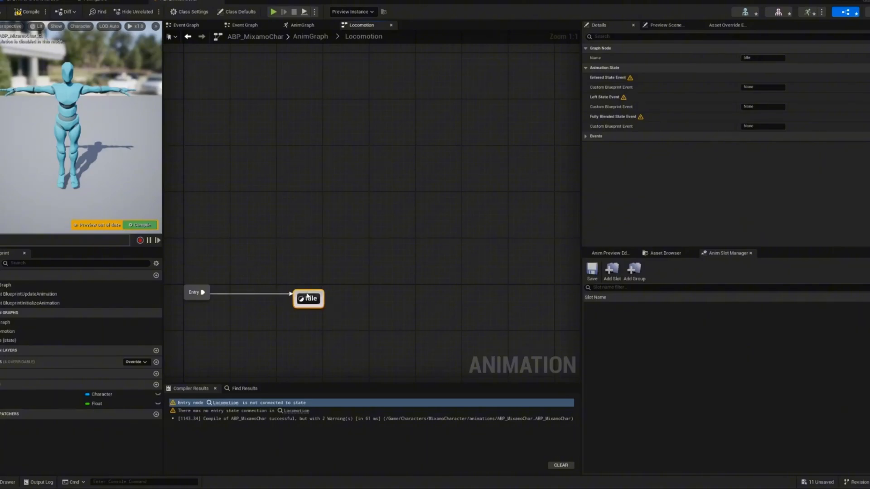
- Open the Idle state, add the Idle animation sequence and connect it to Output Animation Pose
double_click(308, 298)
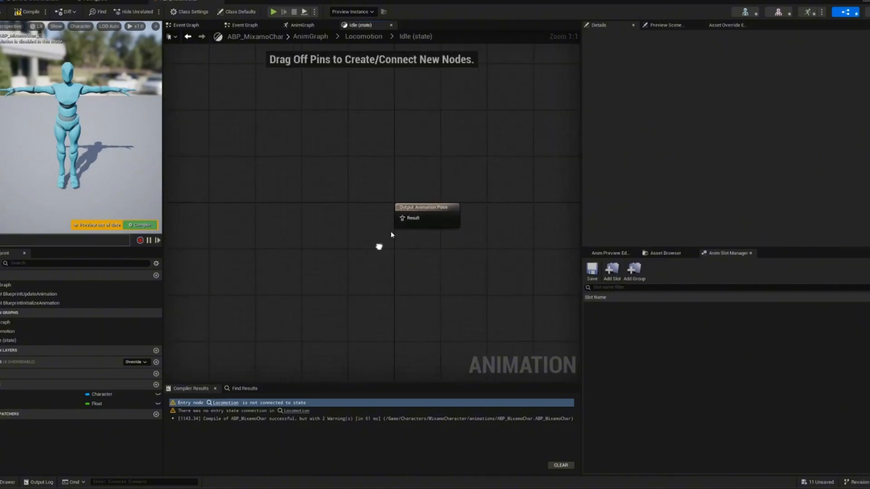
right_drag(379, 247, 387, 239)
right_drag(369, 173, 351, 208)
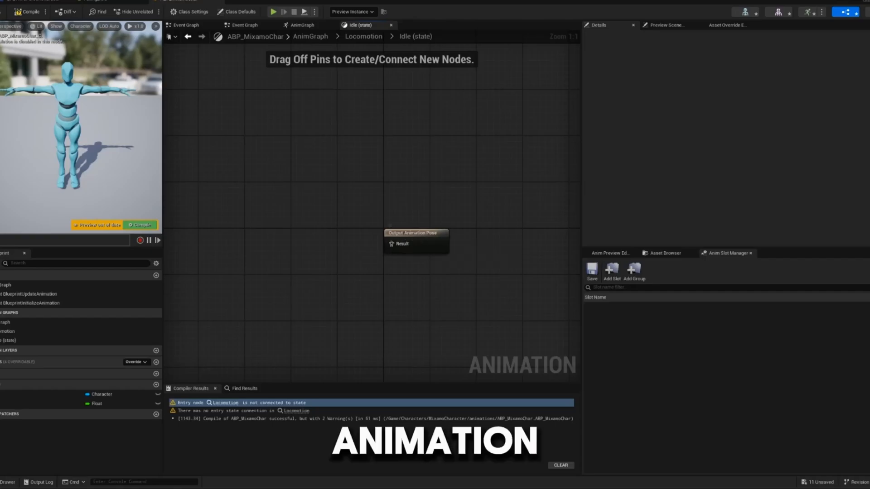
click(651, 253)
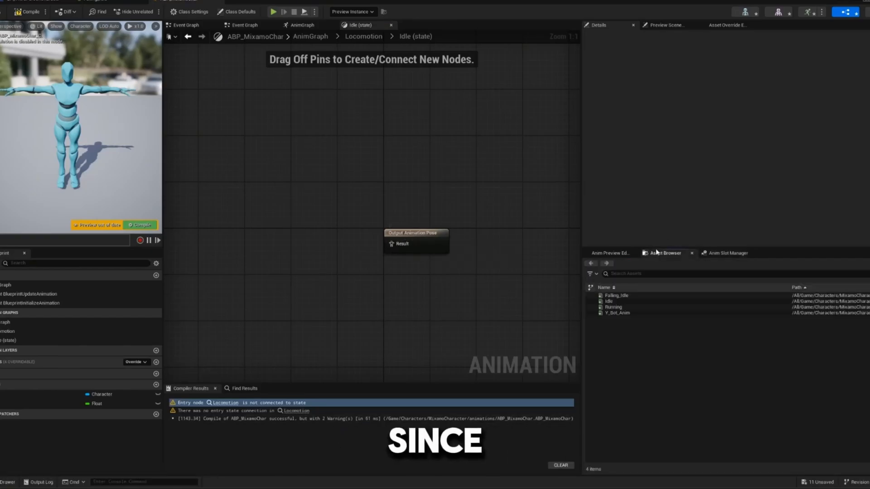
mouse_move(620, 301)
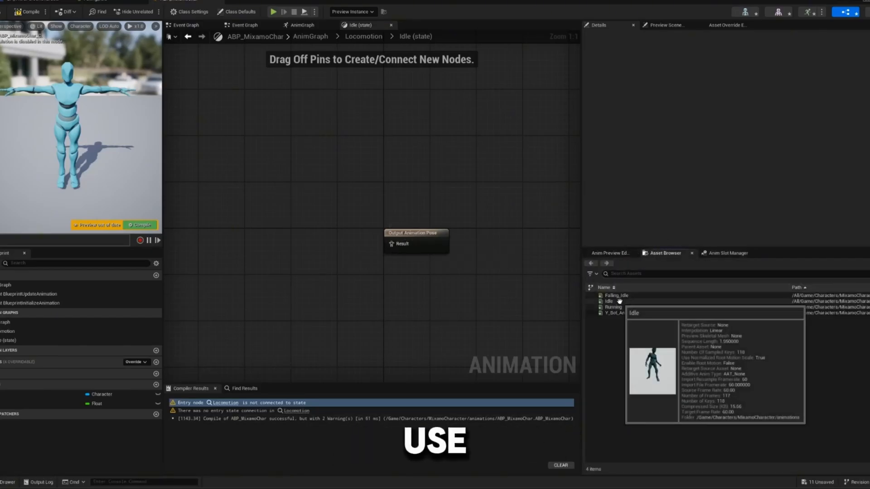
drag(620, 301, 297, 211)
drag(339, 233, 307, 236)
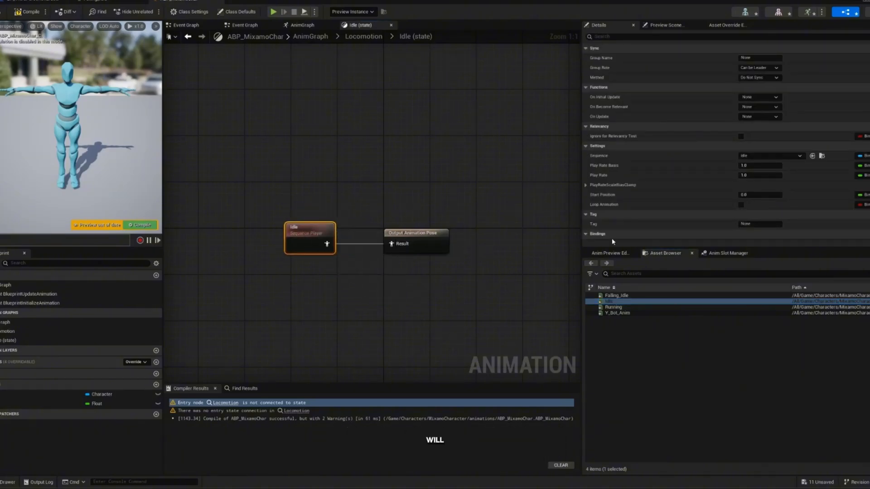
- Enable Loop Animation on the Idle sequence player and compile the blueprint, returning to the Locomotion state machine
click(741, 205)
click(28, 11)
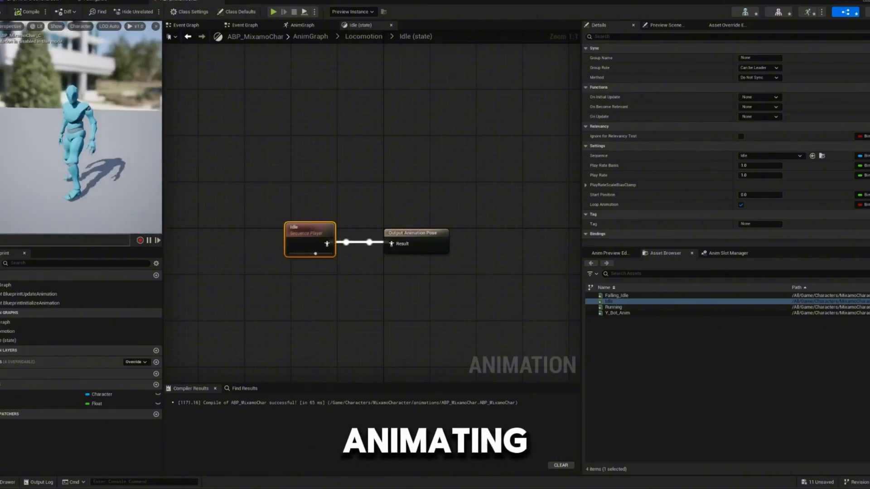
click(364, 36)
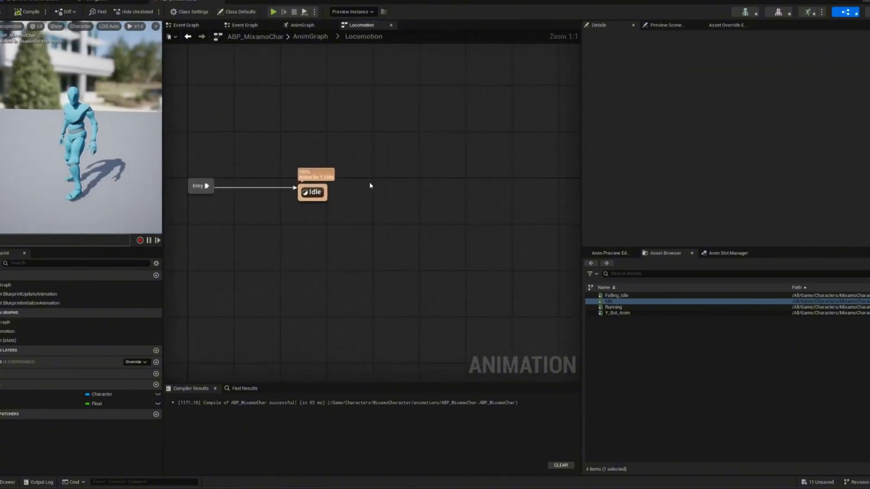
- Add a new state named Run with a transition leading to it from the Idle state
drag(271, 217, 404, 217)
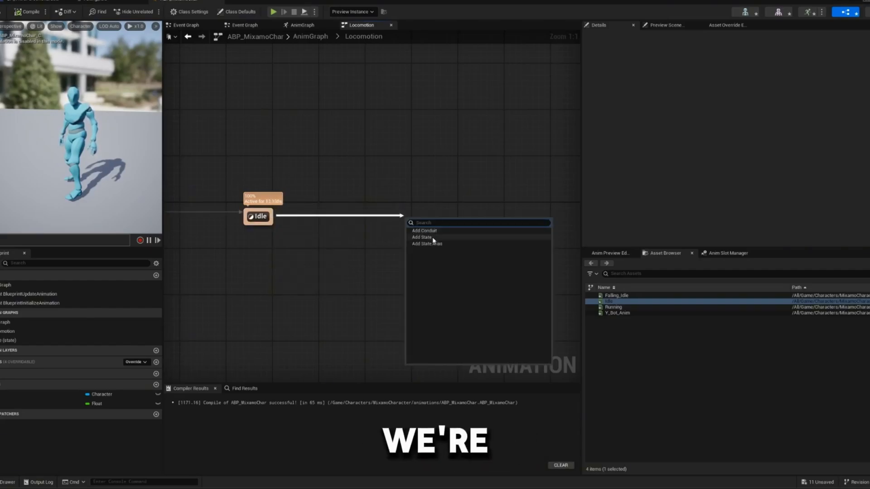
click(422, 238)
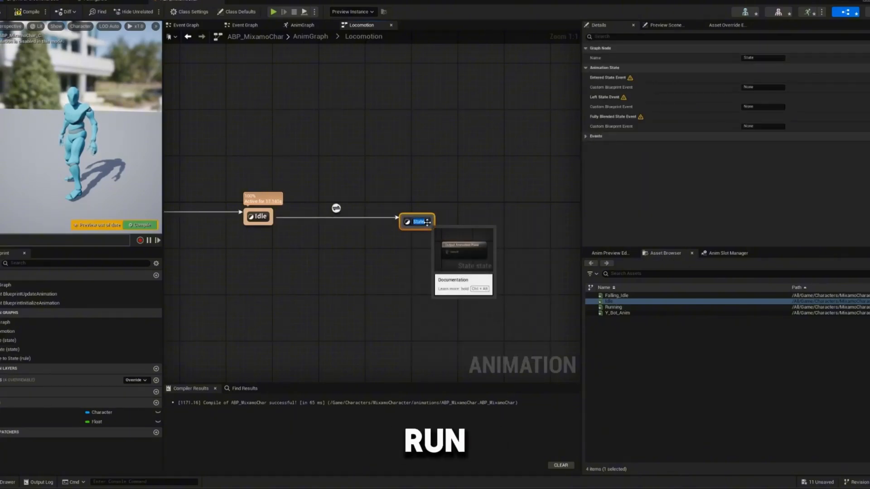
key(BackSpace)
text(Run)
key(Return)
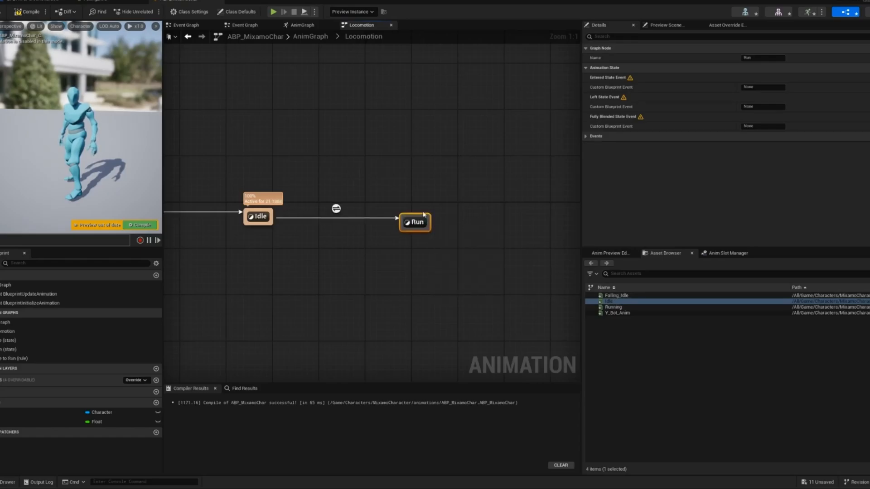
- Open the Run state, connect the Running animation sequence to Output Animation Pose, return to Locomotion and compile the blueprint
double_click(421, 227)
click(617, 313)
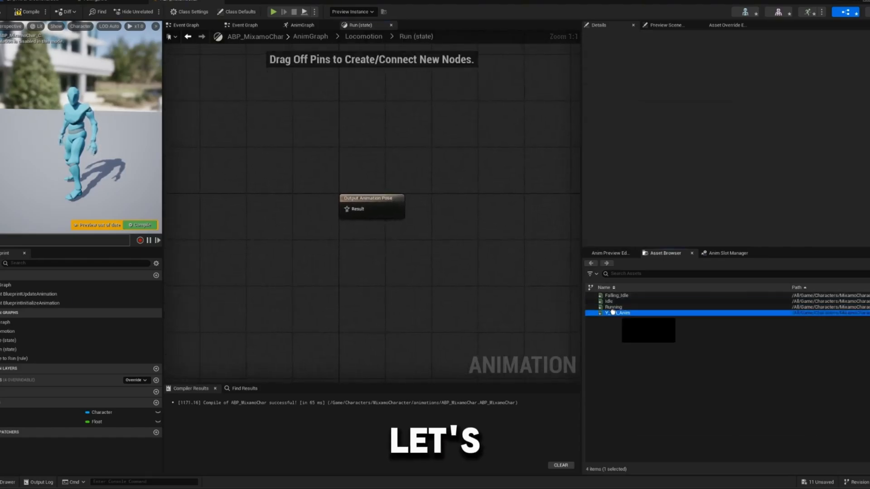
drag(613, 307, 348, 210)
drag(266, 214, 249, 192)
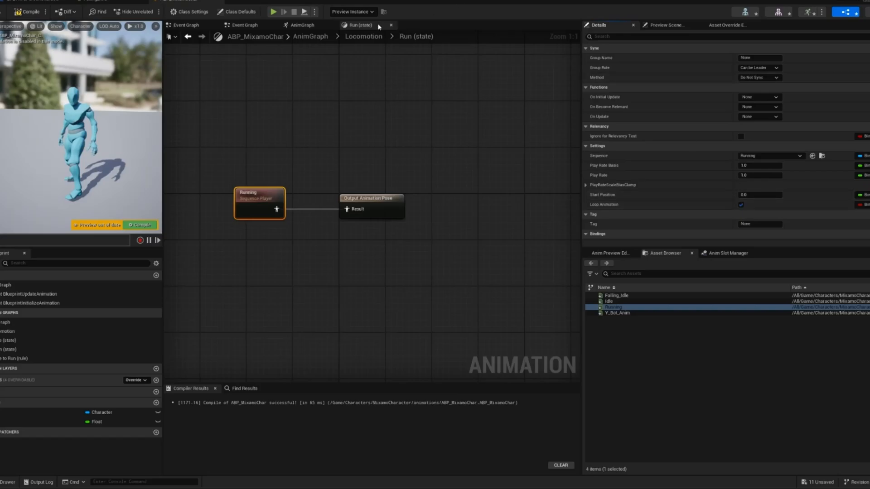
click(364, 36)
click(142, 228)
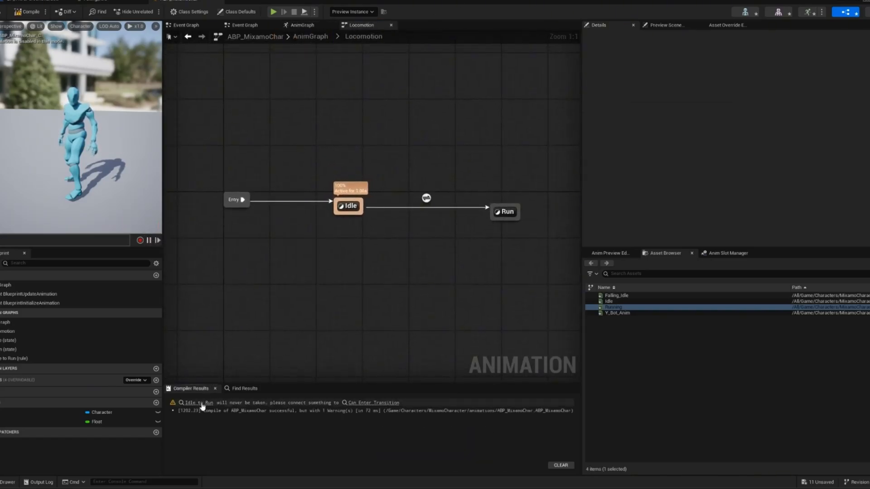
- Locate the Idle to Run transition from the compiler warning and open its rule graph
click(203, 402)
right_drag(368, 220, 344, 286)
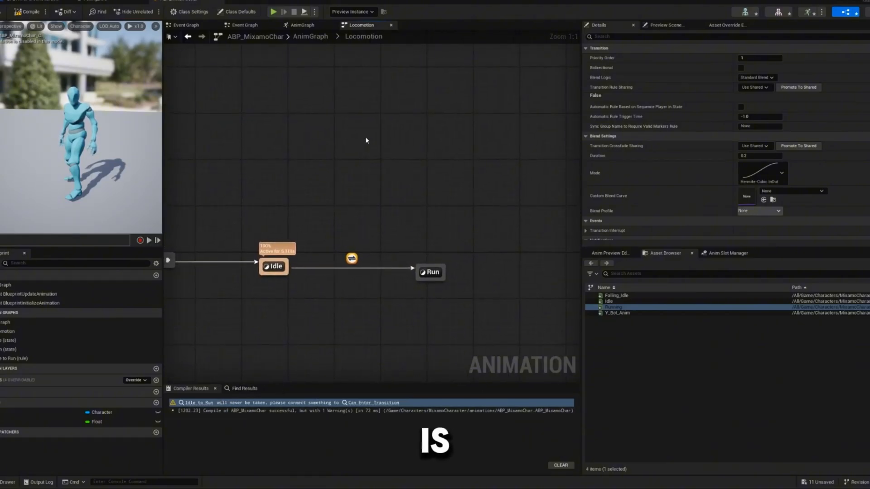
drag(310, 209, 408, 269)
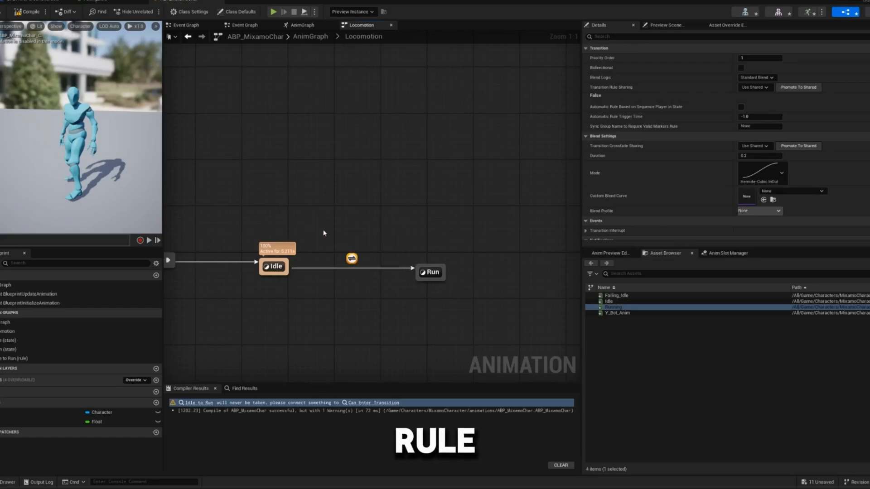
drag(314, 246, 374, 270)
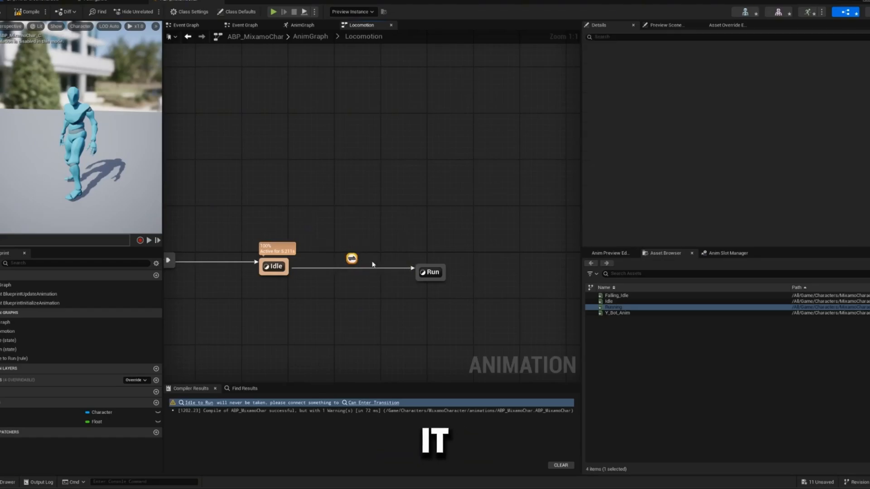
click(274, 268)
click(432, 273)
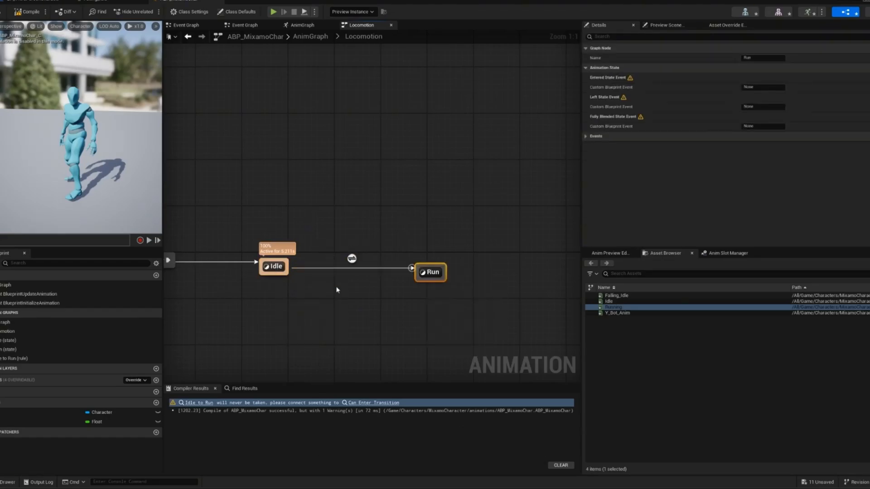
click(343, 272)
double_click(352, 259)
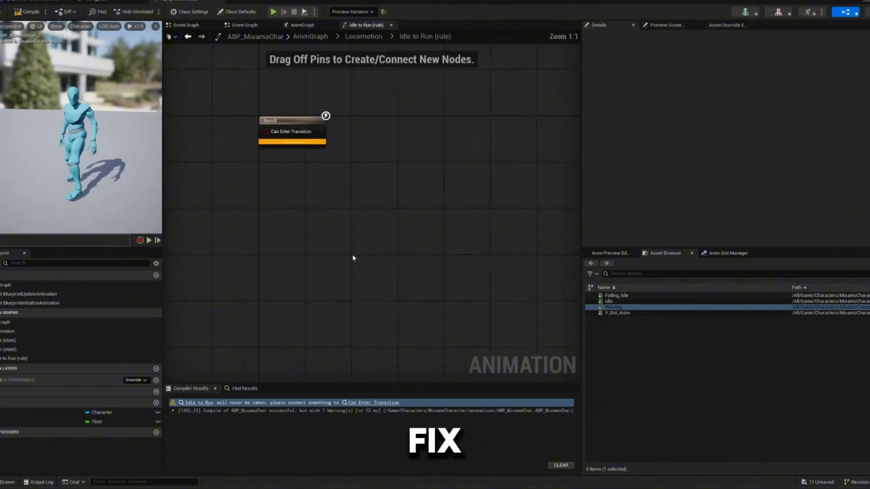
- Build the Idle to Run rule as Speed greater than 2.0 feeding Can Enter Transition, compile, and return to Locomotion
drag(45, 422, 285, 233)
click(234, 235)
text(great)
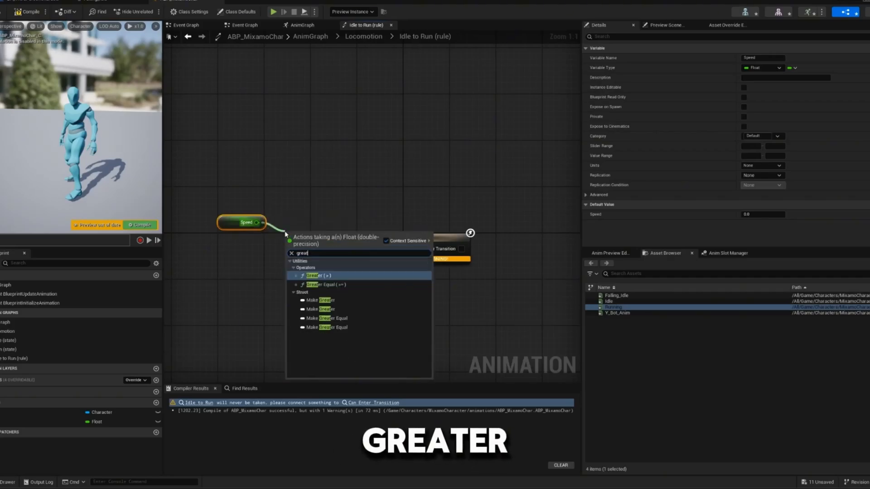
key(Return)
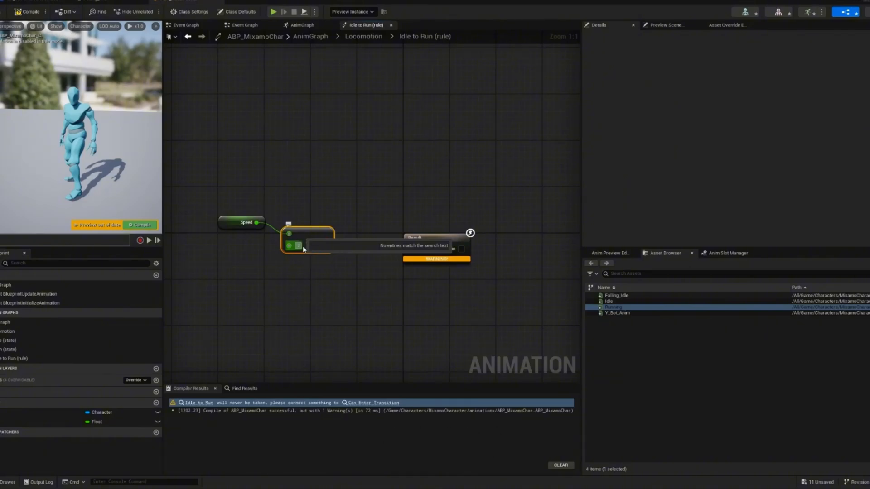
key(Return)
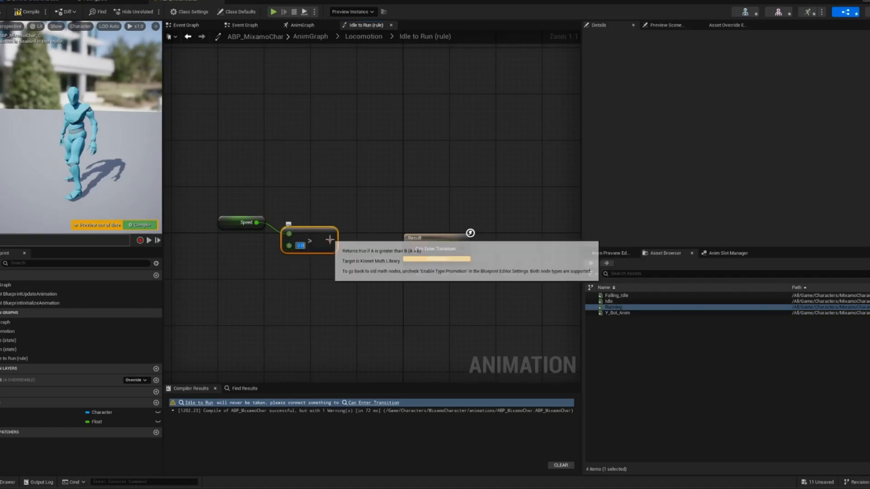
drag(330, 240, 412, 250)
click(143, 225)
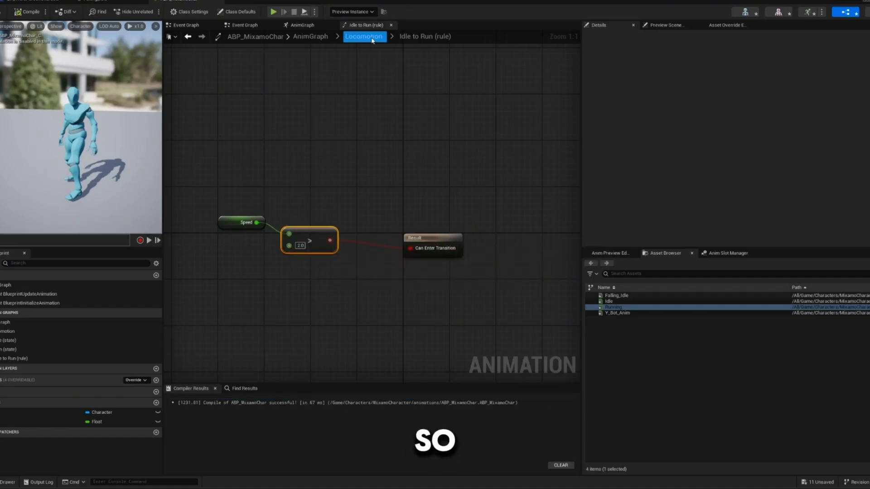
click(364, 37)
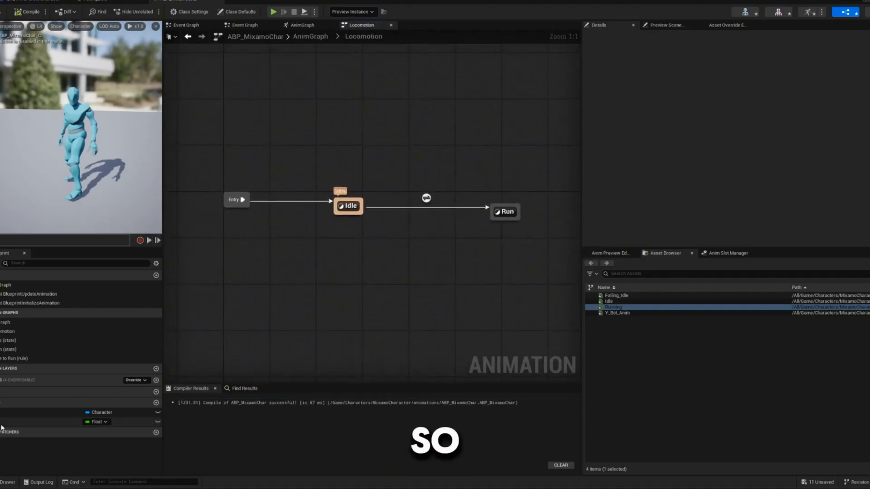
- Set the Speed variable's default value to 3.0 and compile to test the Run state
click(96, 422)
click(768, 215)
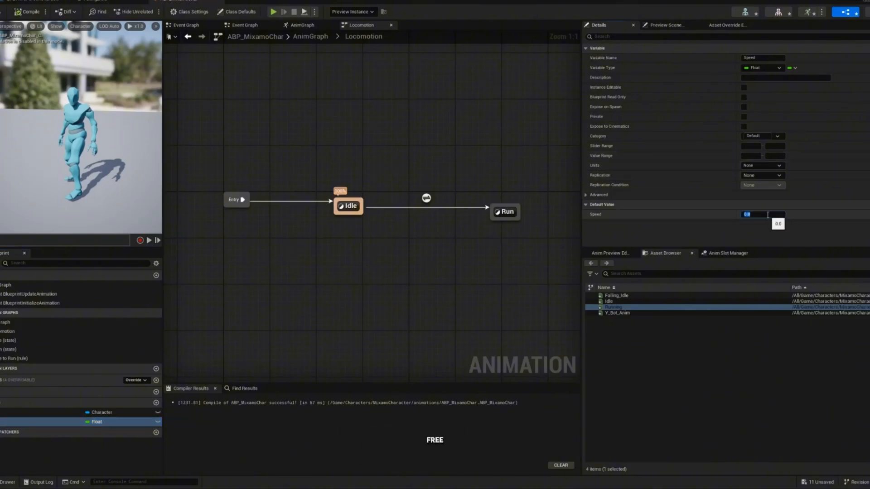
key(Return)
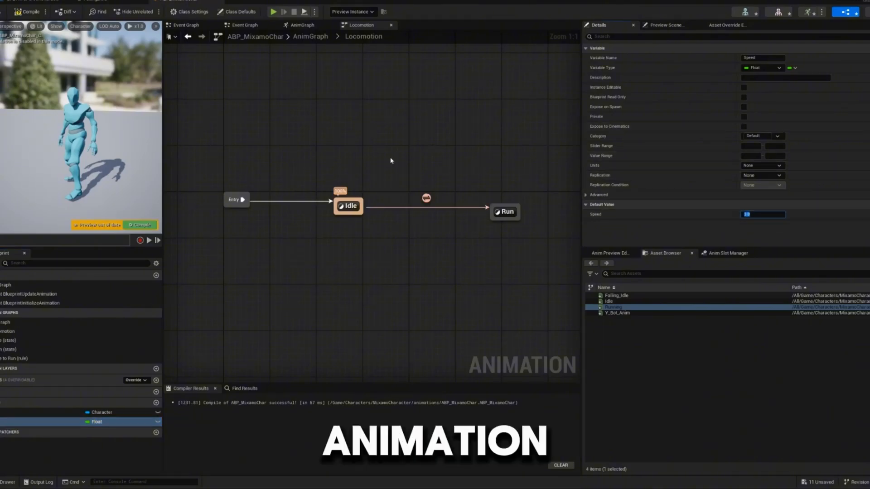
click(148, 228)
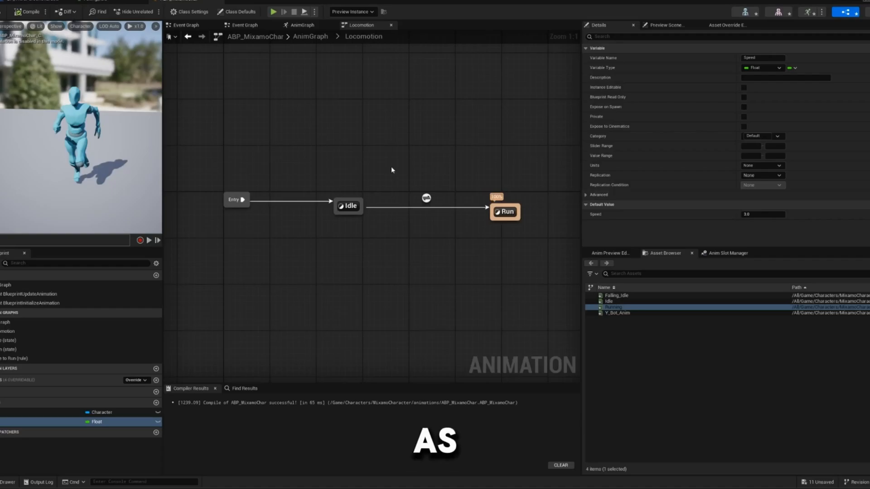
- Test the Running player in the Run state with Loop Animation disabled, re-enable looping, and return to Locomotion
right_drag(392, 170, 290, 175)
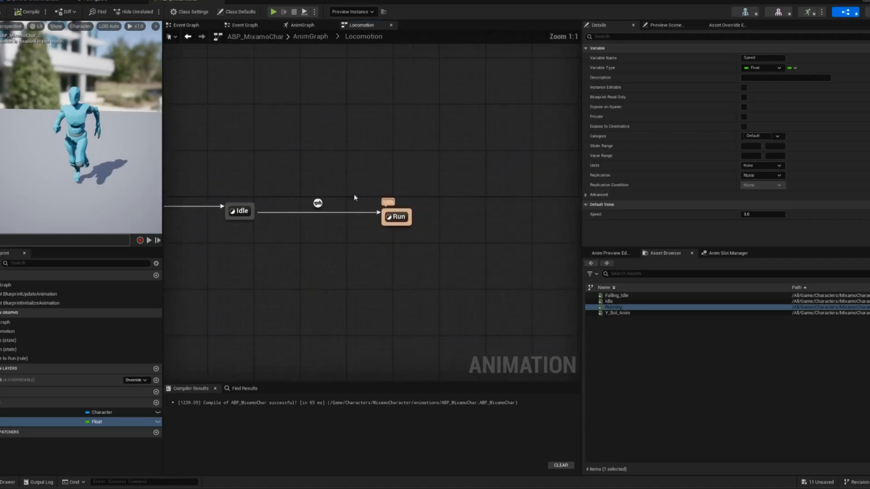
double_click(397, 217)
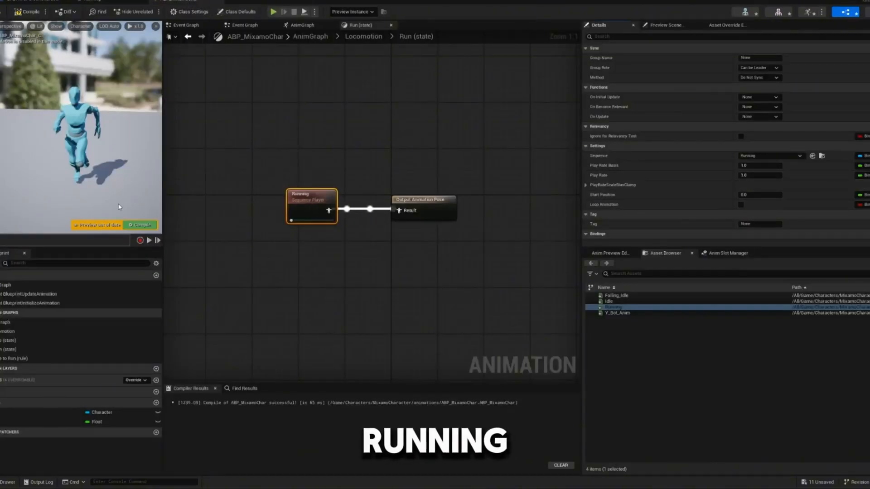
click(140, 225)
click(741, 205)
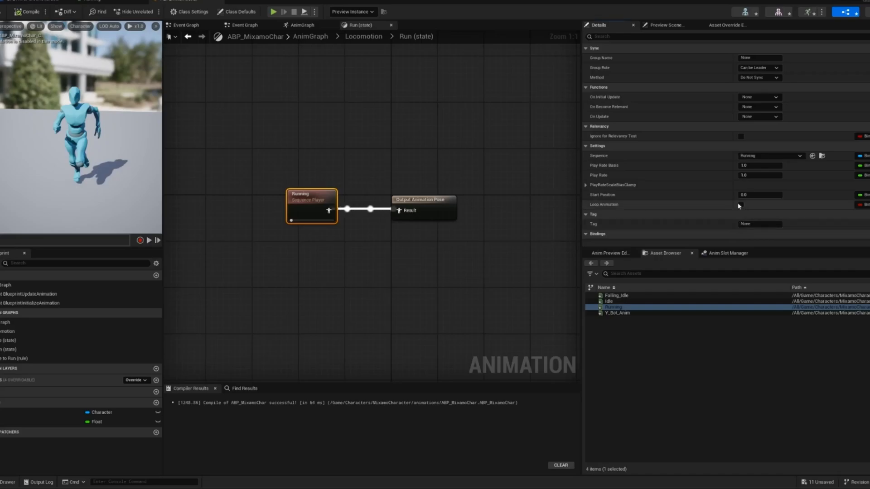
click(358, 37)
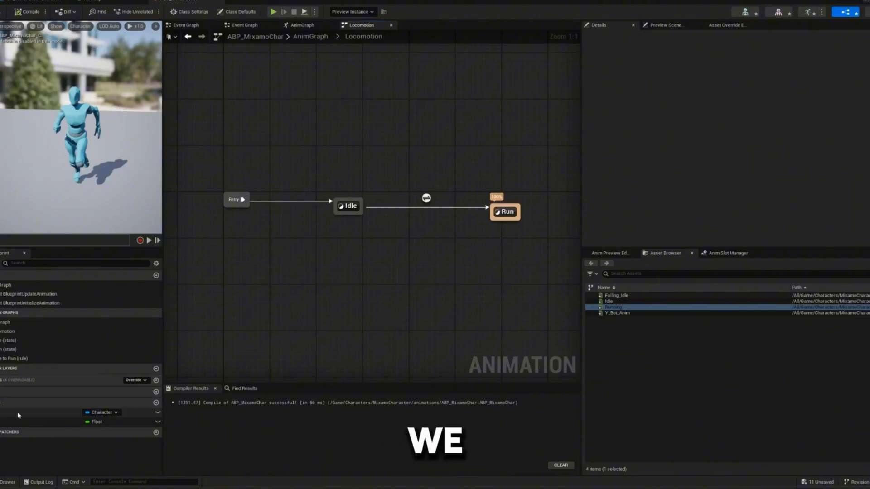
- Set the Speed variable's default value to 0.0, compile the blueprint and select the Run state
click(68, 422)
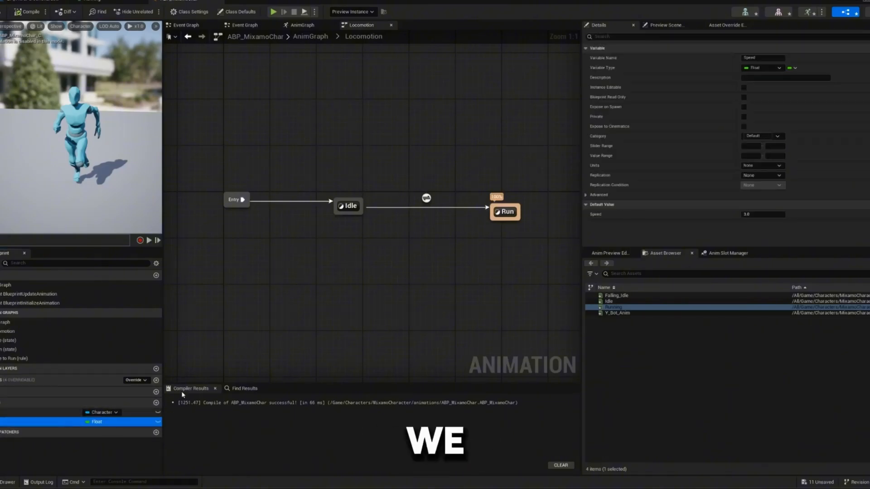
click(764, 216)
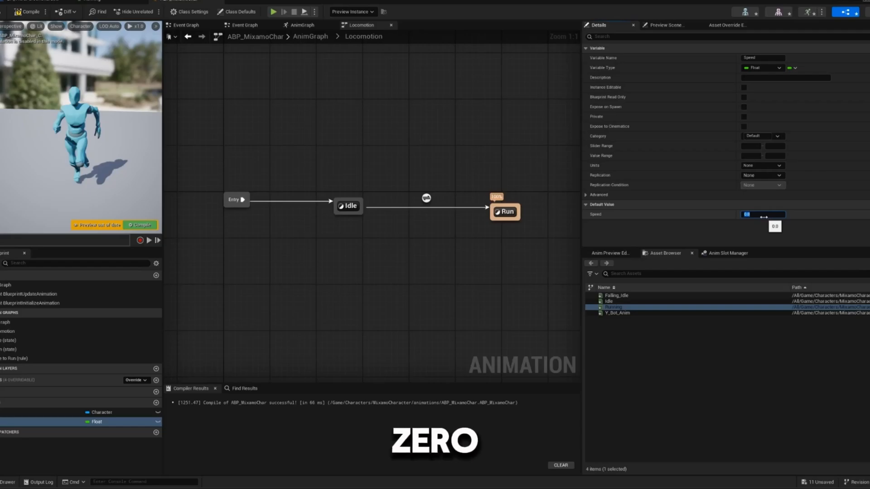
click(140, 227)
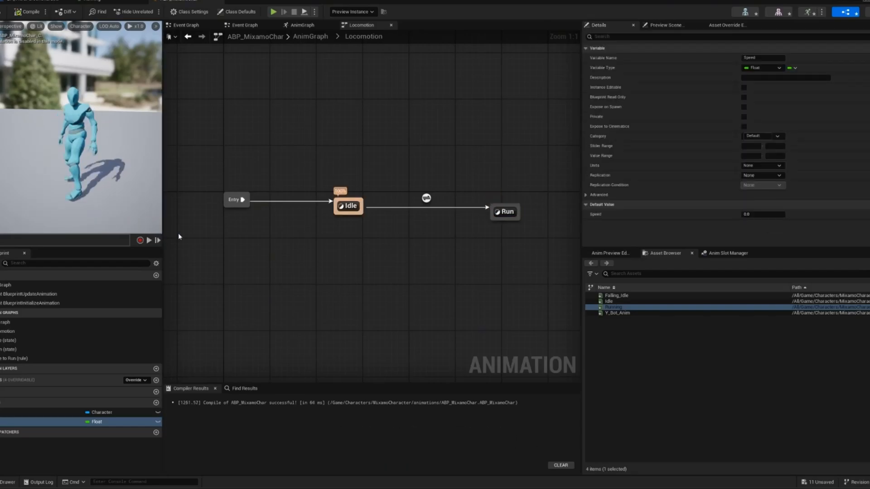
click(505, 212)
right_drag(450, 195, 320, 226)
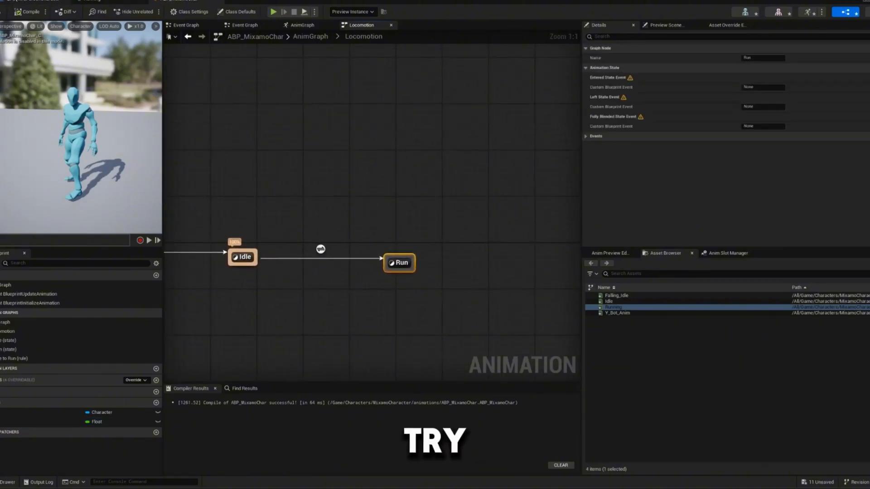
- Switch to the BP_ThirdPersonCharacter blueprint and set the Mesh component's Anim Class to ABP_MixamoChar
click(38, 2)
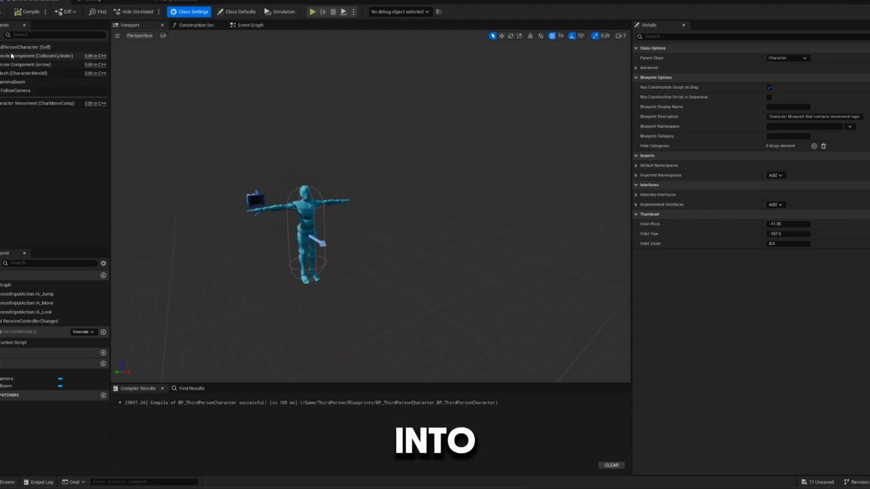
click(9, 73)
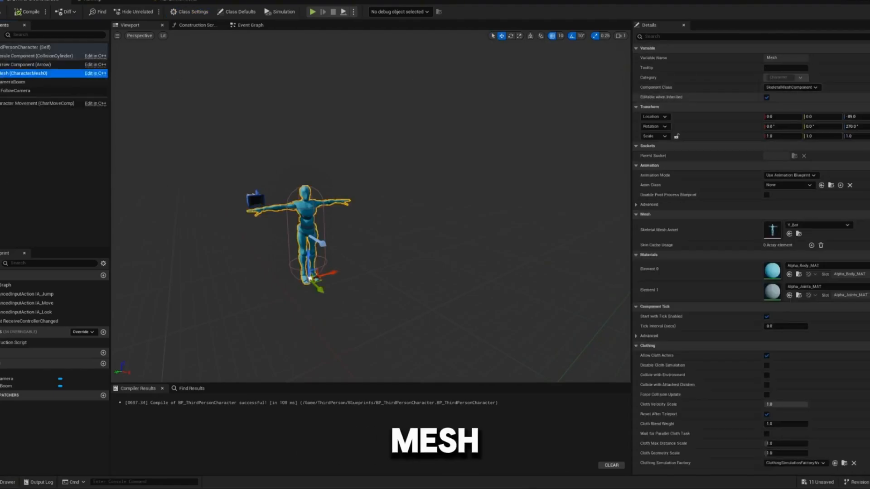
click(791, 185)
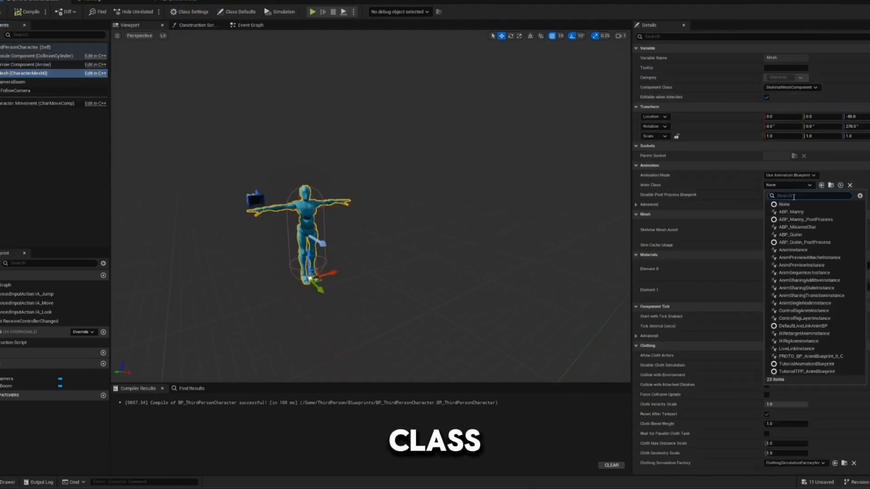
click(791, 227)
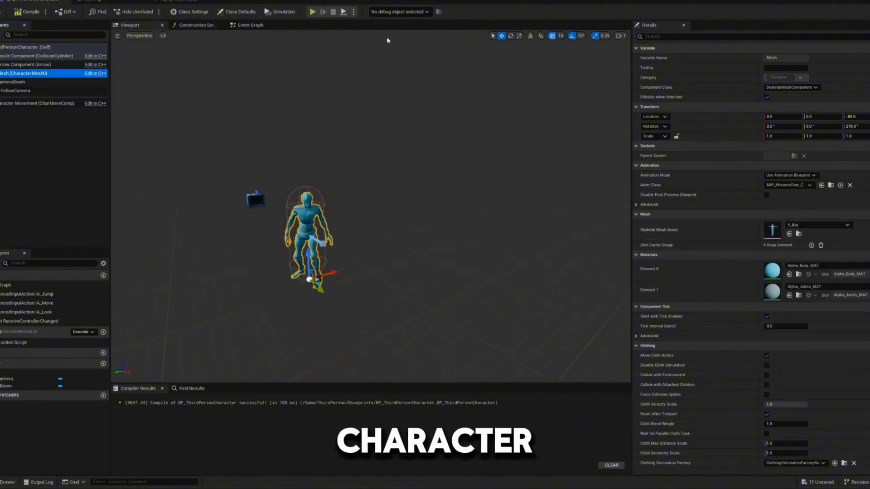
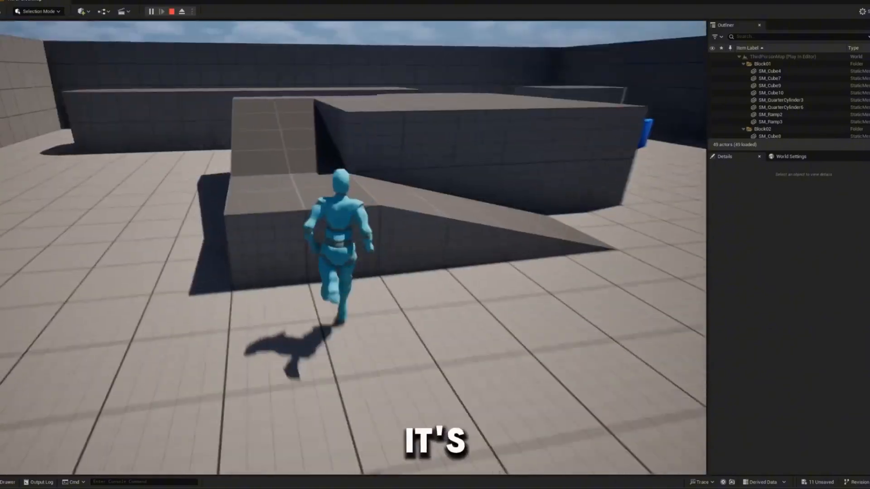
- Play-test the Y Bot by running in all directions and jumping around the level, and end the play session
key(w)
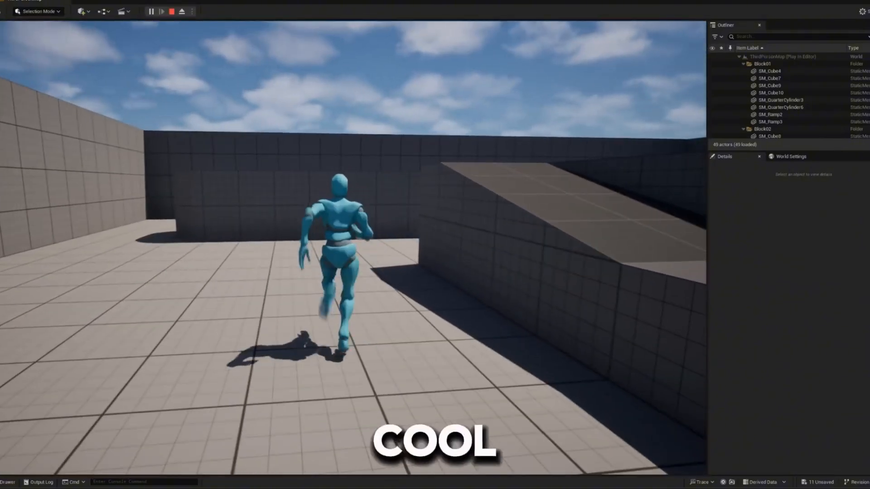
key(a)
key(d)
key(a)
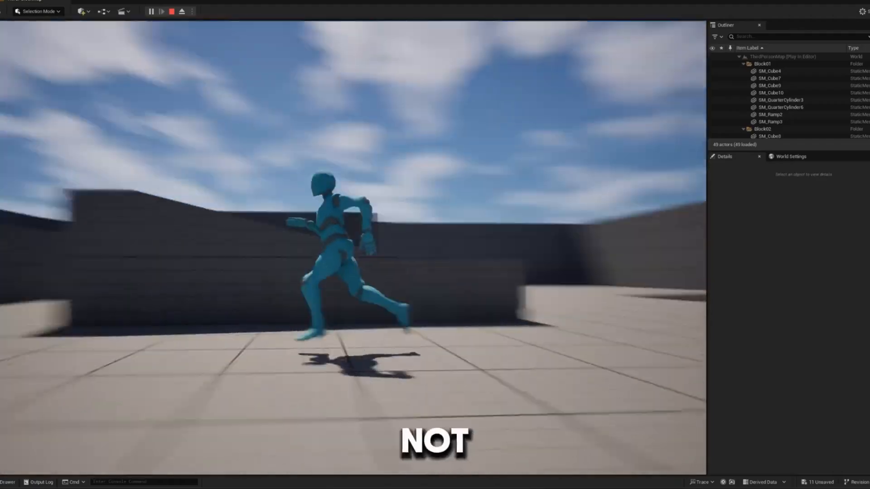
key(w)
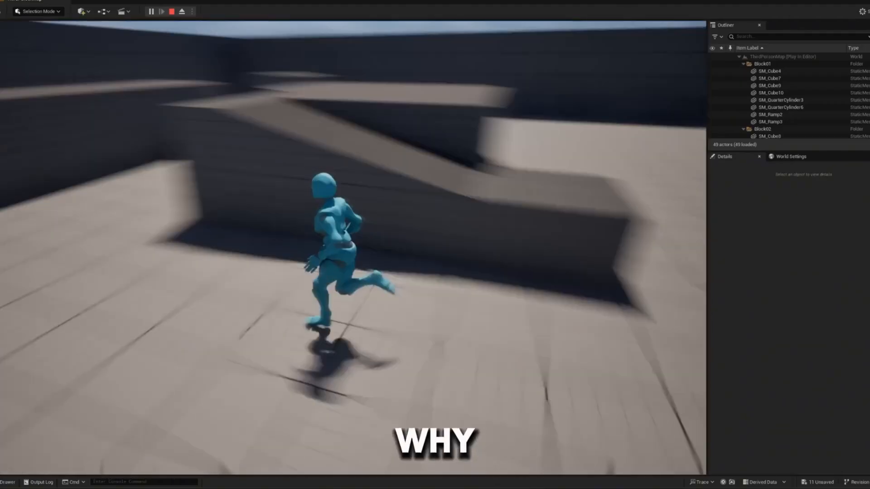
key(d)
key(s)
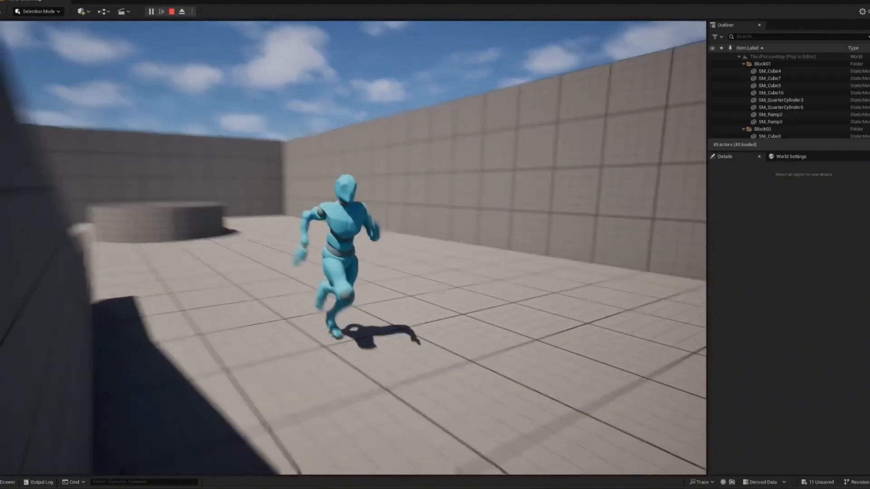
key(w)
key(s)
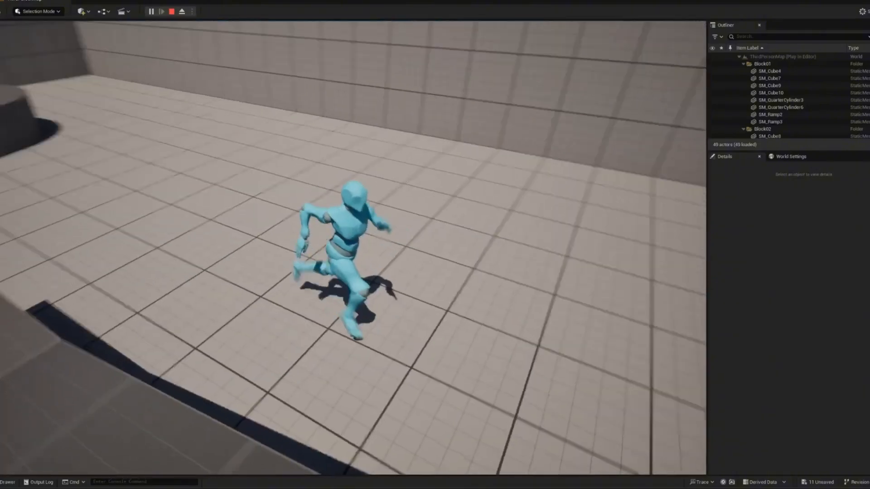
key(d)
key(w)
key(space)
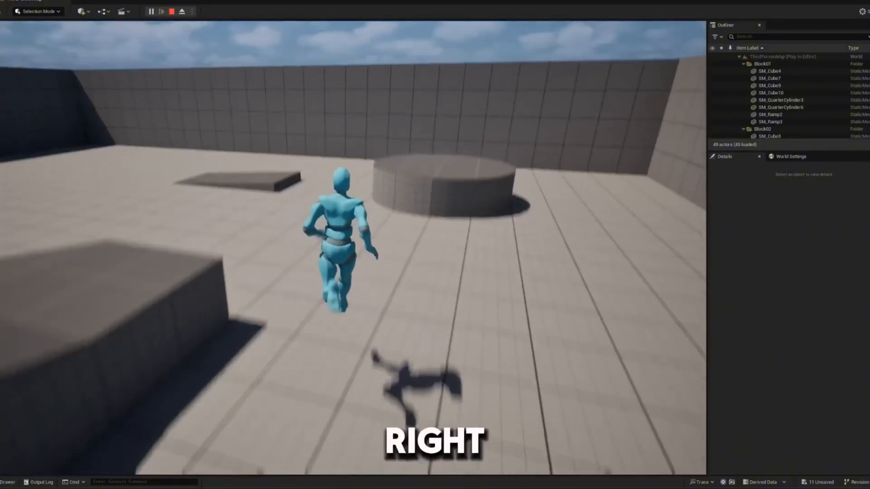
key(Escape)
- Return to the Locomotion state machine in ABP_MixamoChar and add a transition from the Run state back to Idle
key(ctrl+space)
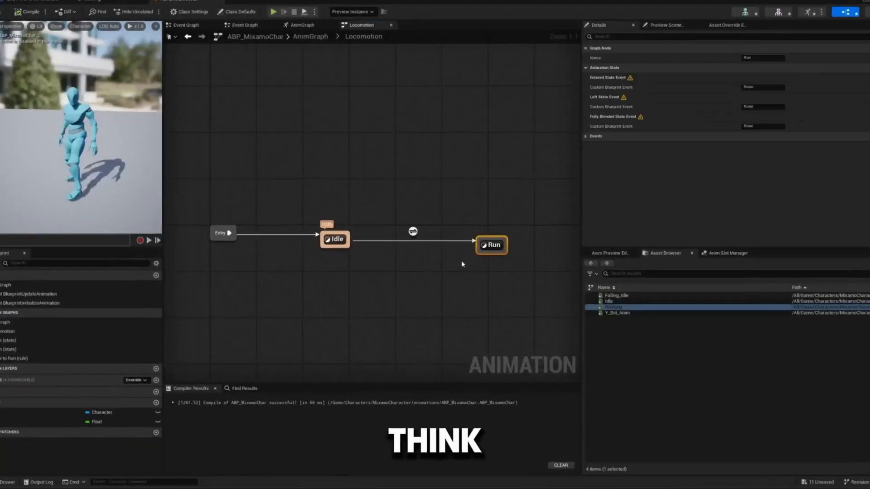
scroll(470, 267, down, 1)
scroll(470, 267, up, 1)
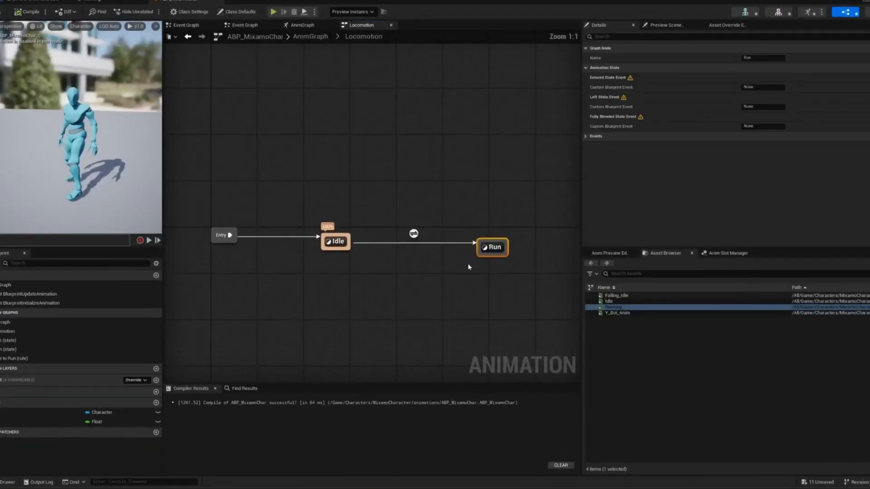
drag(483, 253, 483, 255)
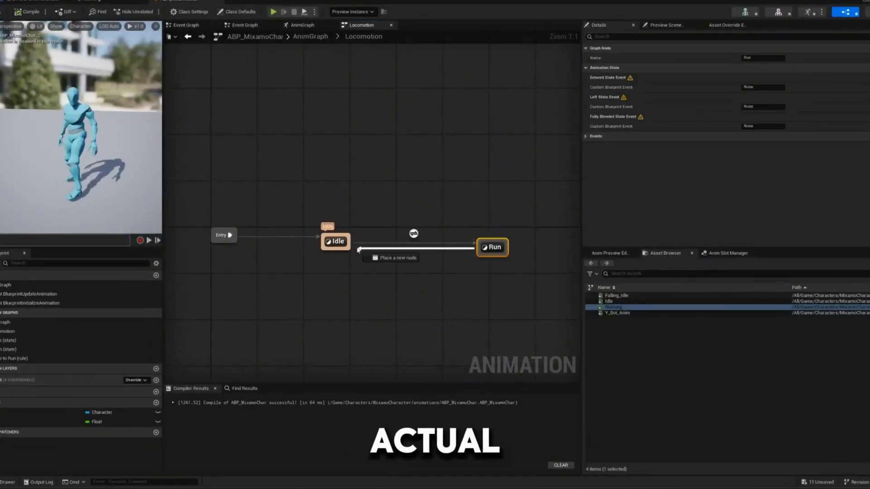
drag(358, 250, 349, 249)
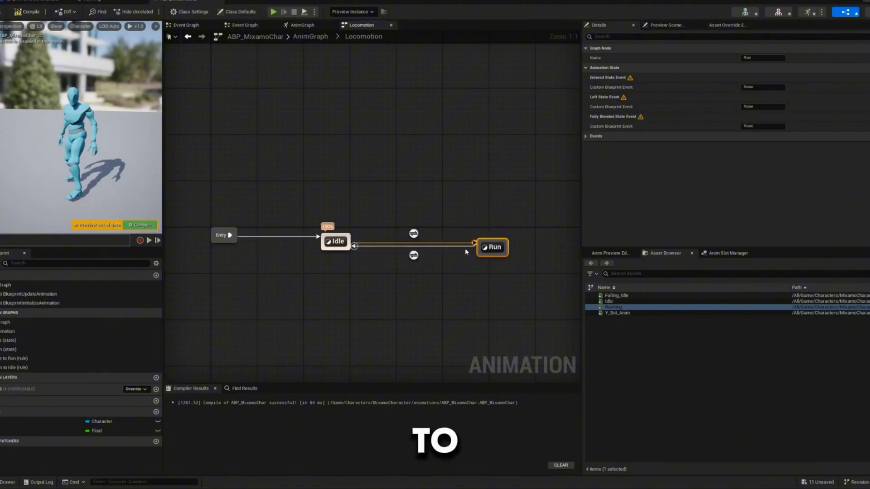
right_drag(449, 253, 439, 284)
- In the Run to Idle transition rule, place a Speed variable getter feeding a Less Equal (<=) comparison with 0.0
double_click(404, 288)
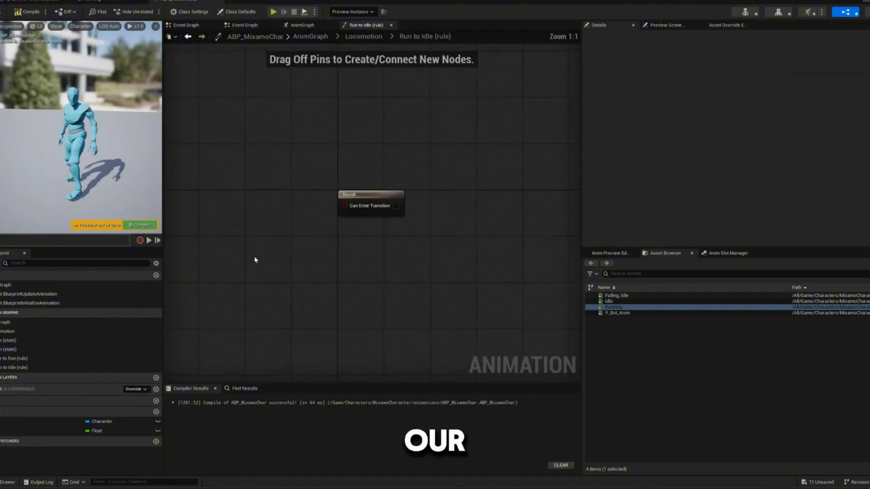
right_drag(254, 258, 341, 264)
ctrl+drag(9, 431, 289, 218)
click(243, 215)
text(le)
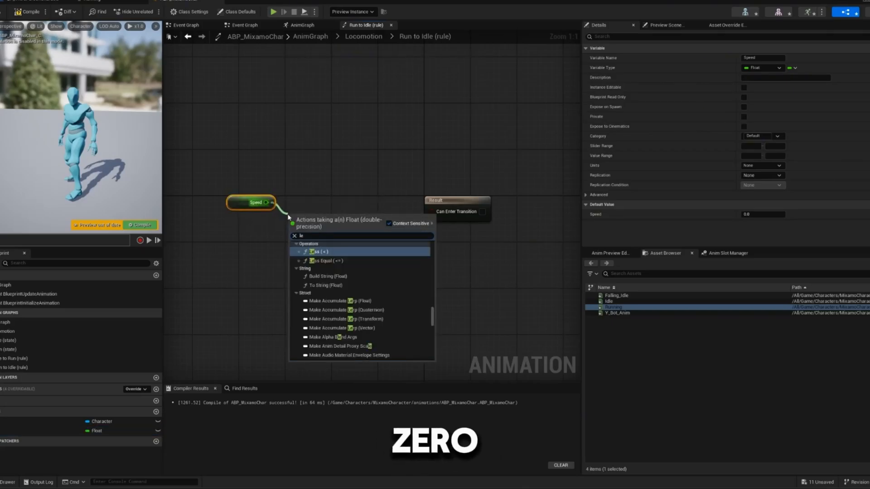
text(ss equa)
key(Return)
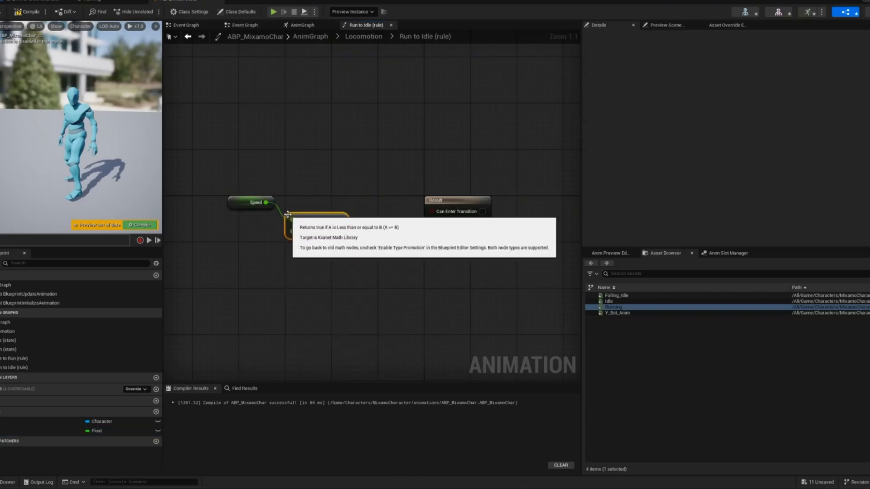
- Connect the <= comparison's output to Can Enter Transition, compile the blueprint and return to Locomotion
drag(342, 225, 454, 210)
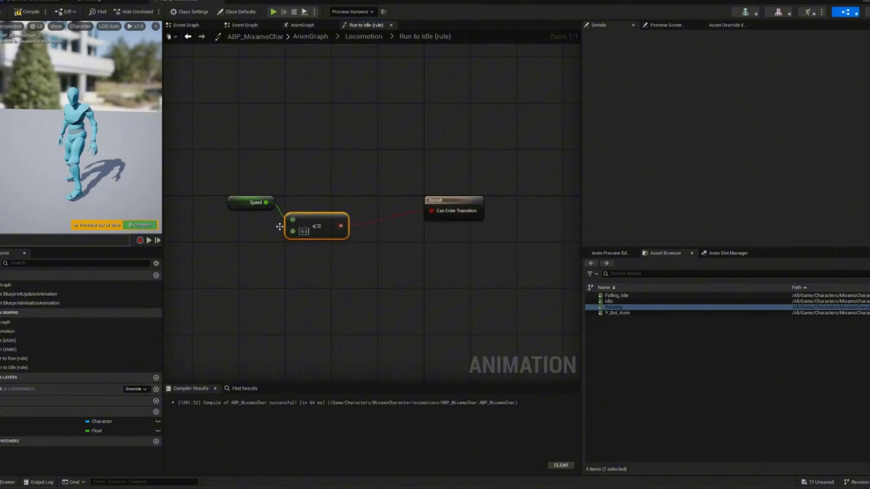
drag(266, 202, 293, 219)
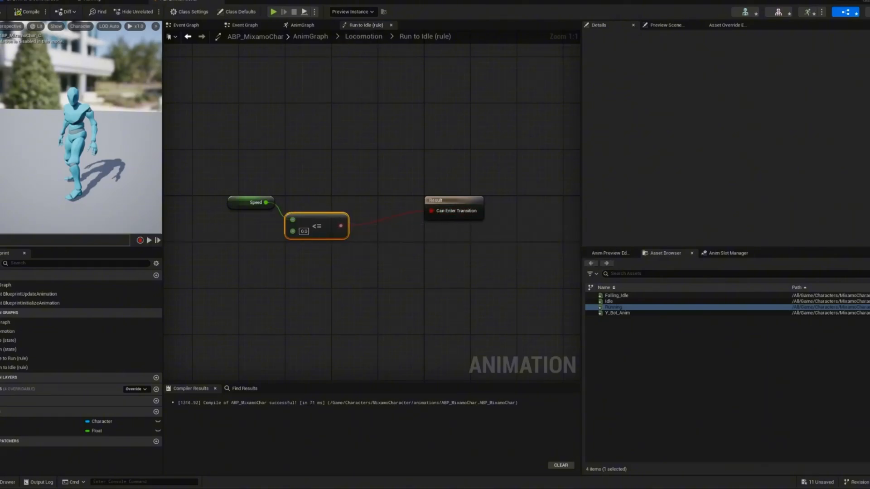
click(358, 39)
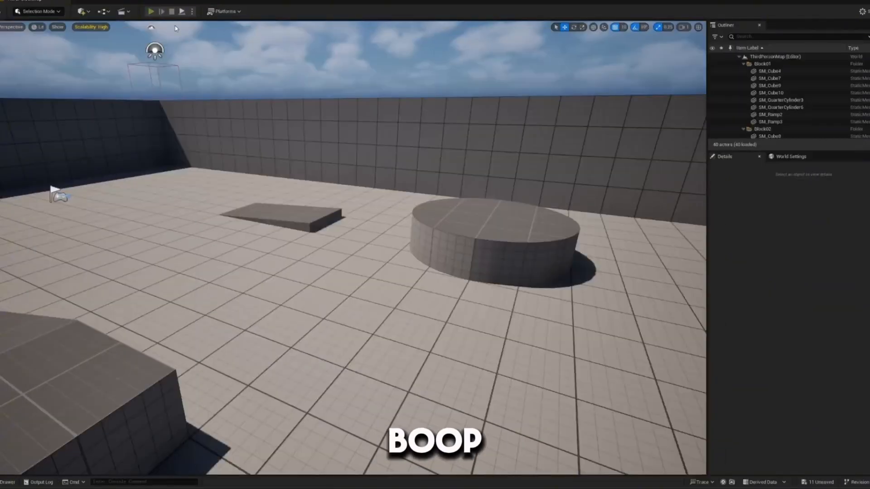
- Play the level and alternate between running and standing still to test the Run to Idle transition, ending the session
click(150, 12)
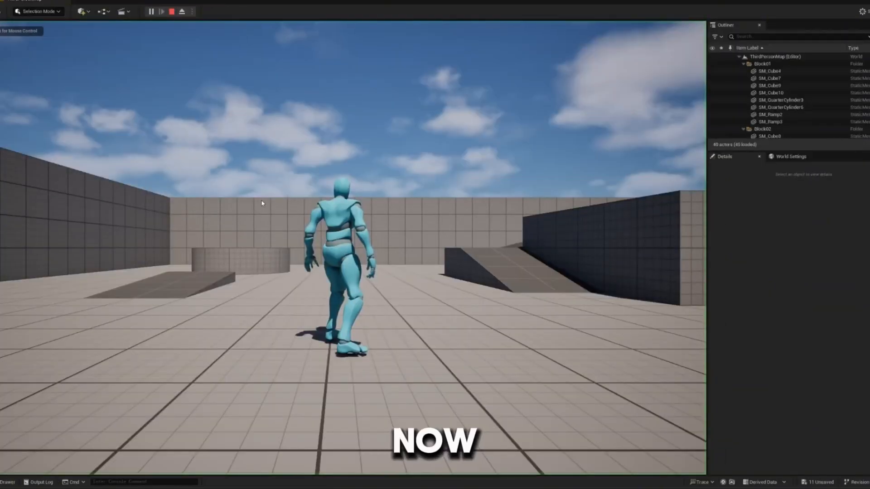
key(w)
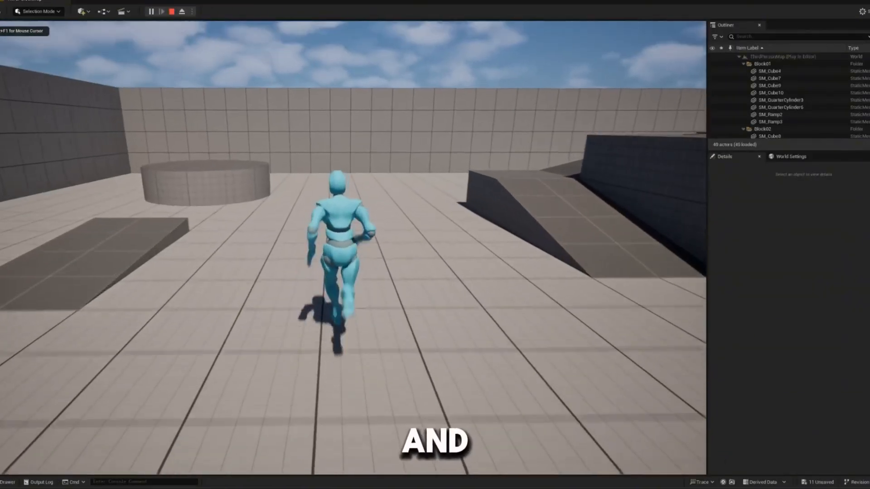
key(w)
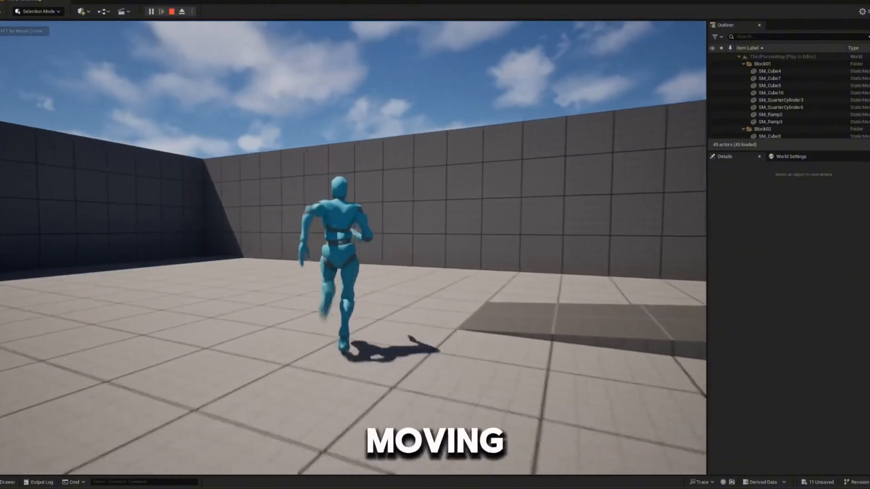
key(s)
key(w)
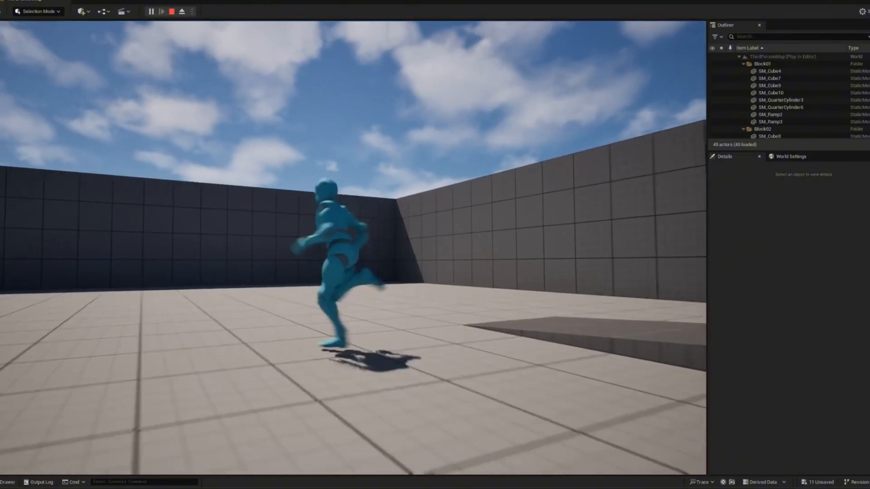
key(s)
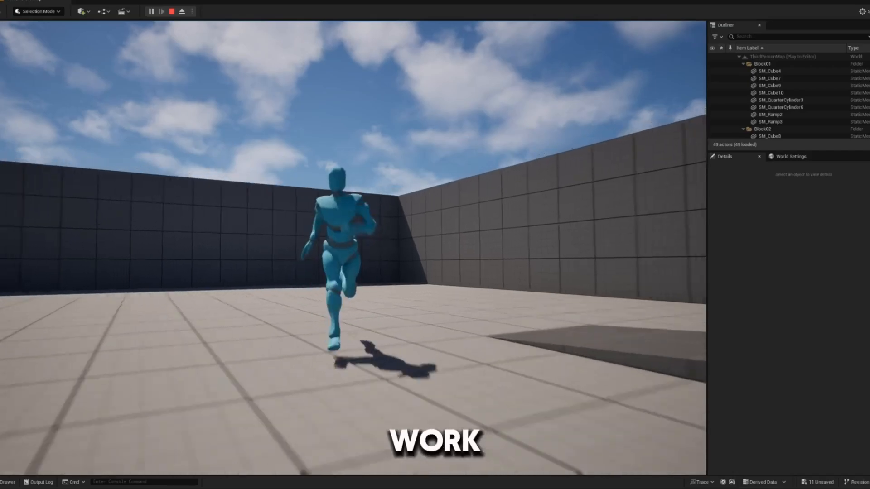
key(a)
key(s)
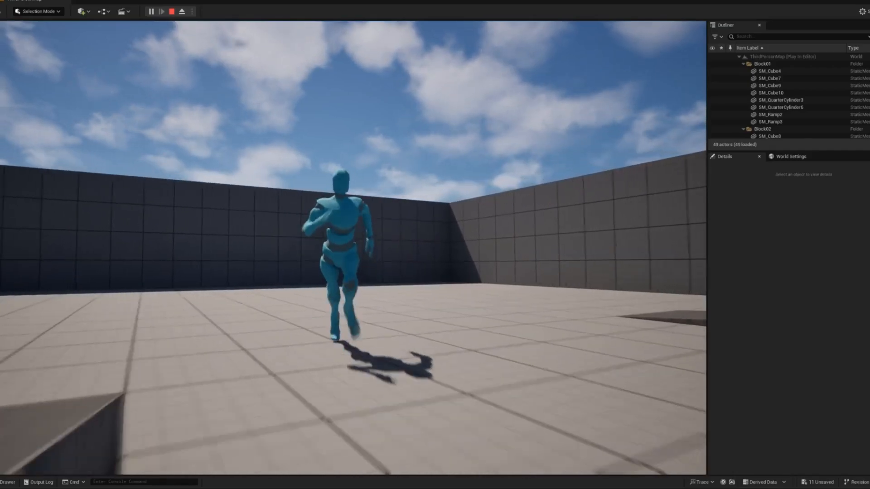
key(d)
key(a)
key(w)
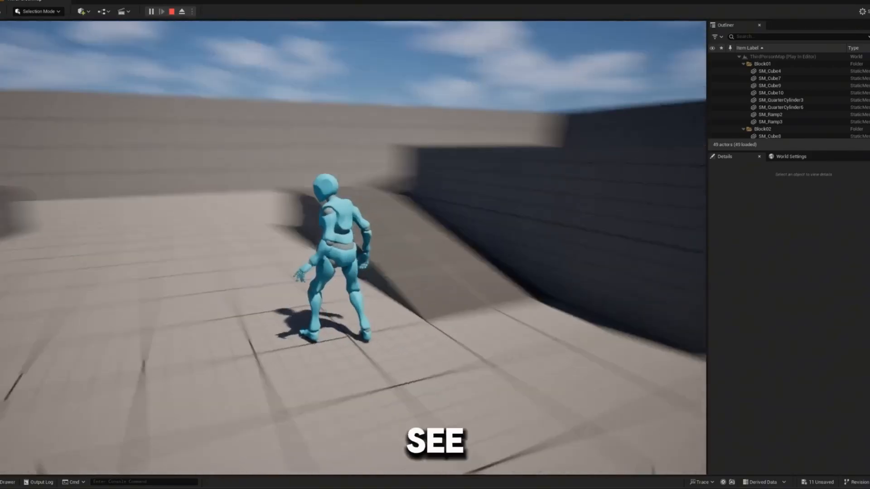
key(Escape)
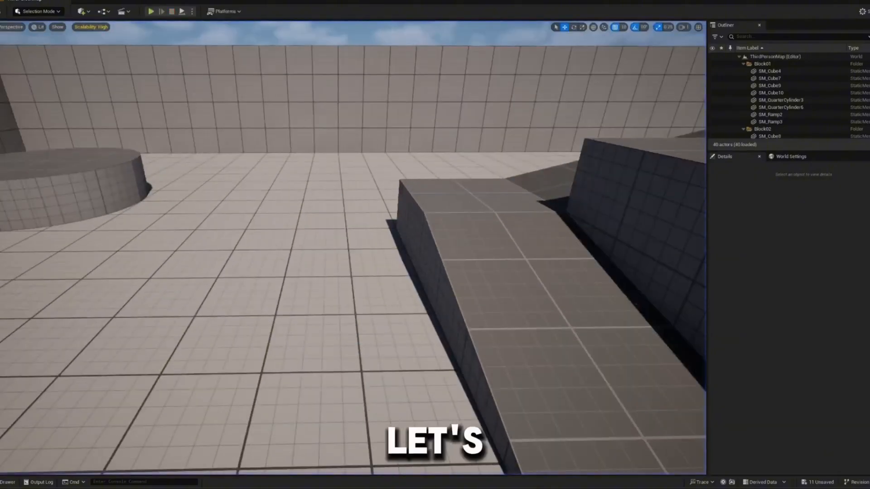
- Reopen ABP_MixamoChar, set the <= comparison value in the Run to Idle rule to 2.0 and compile
click(6, 482)
double_click(90, 381)
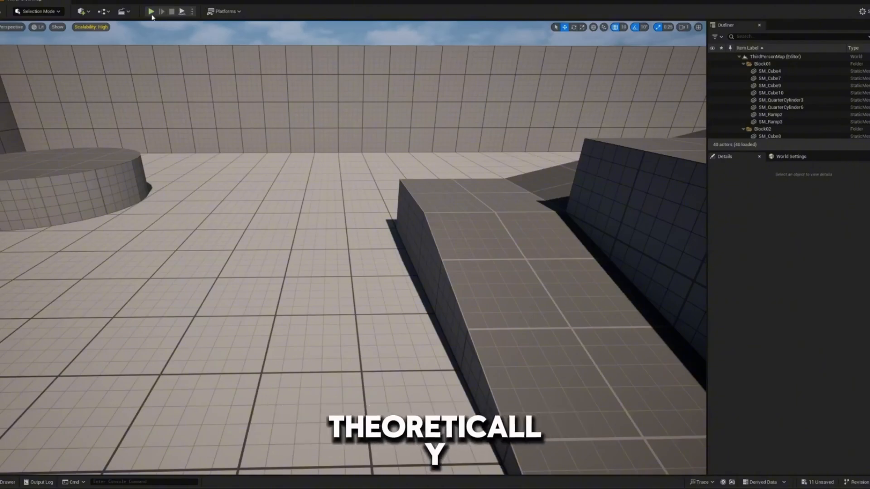
- Play the level again and run the character across the floor and up the ramp to check the idle and run blending
click(151, 13)
key(w)
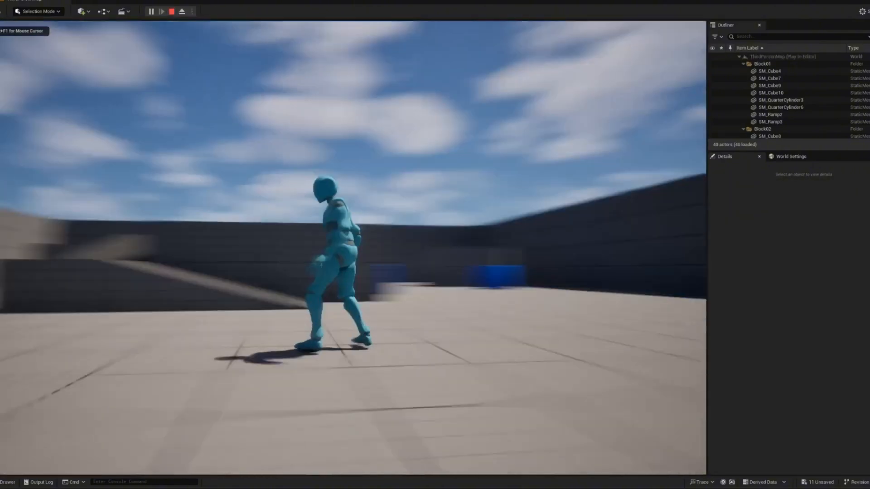
key(w)
key(w)
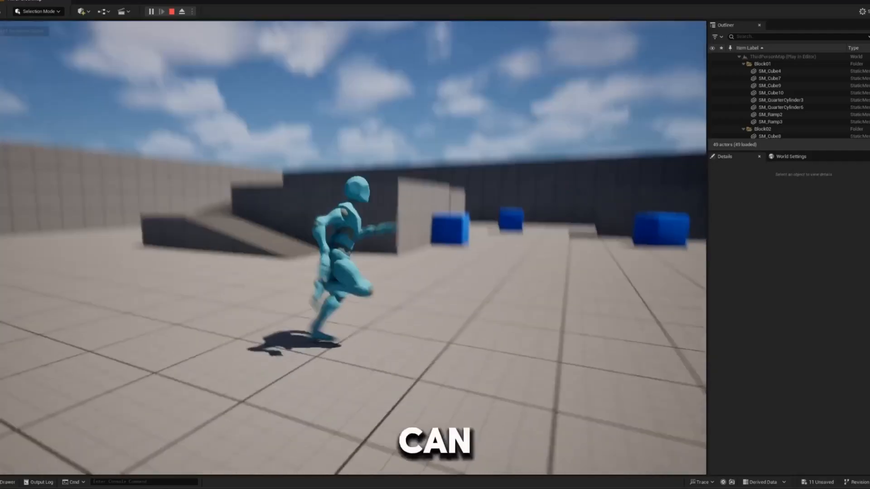
key(w)
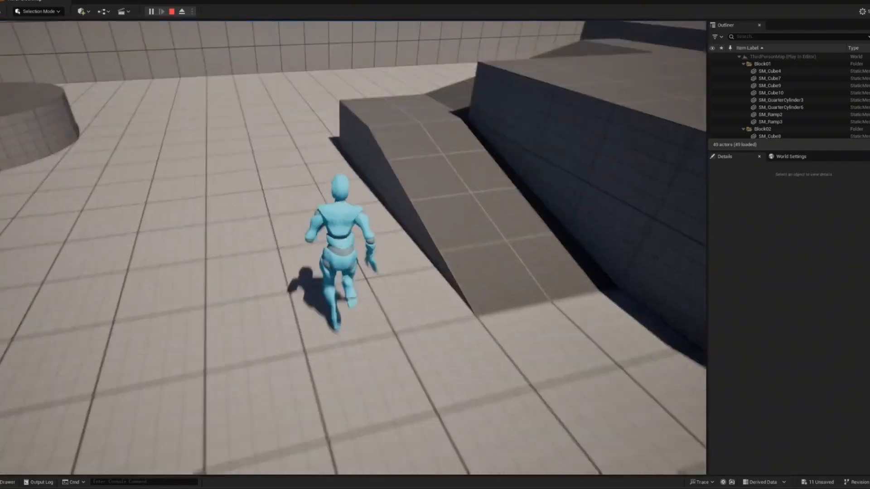
key(space)
key(w)
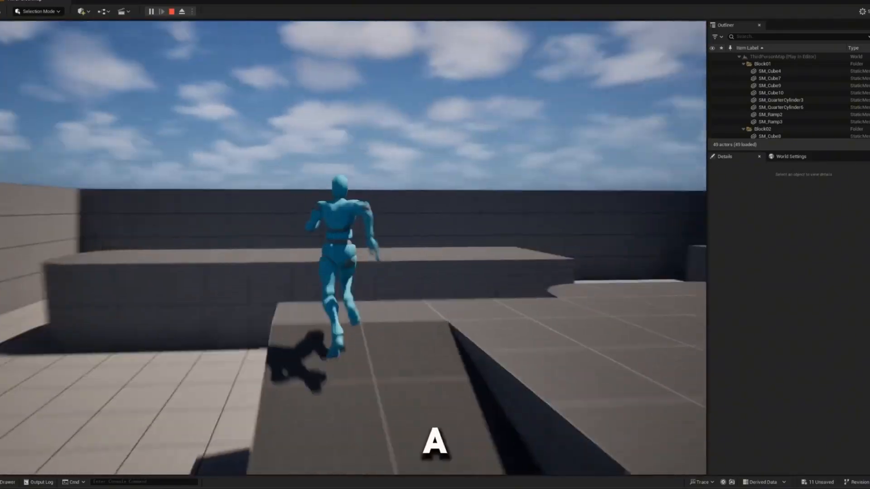
key(a)
key(d)
key(a)
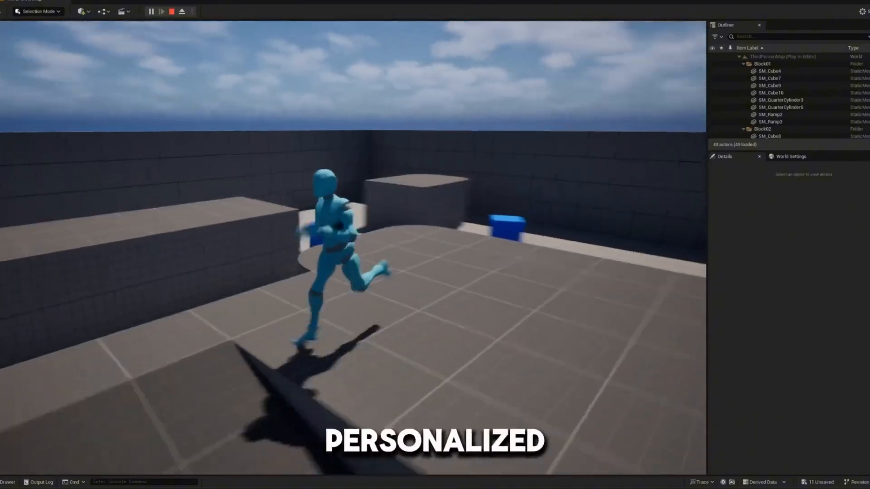
key(d)
key(w)
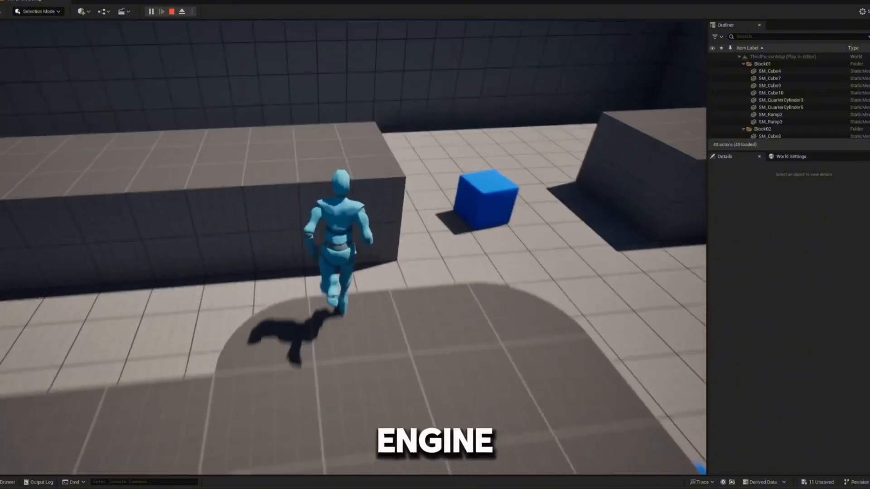
- Test running combined with repeated jumps across the raised platforms and blue cubes
key(space)
key(w)
key(space)
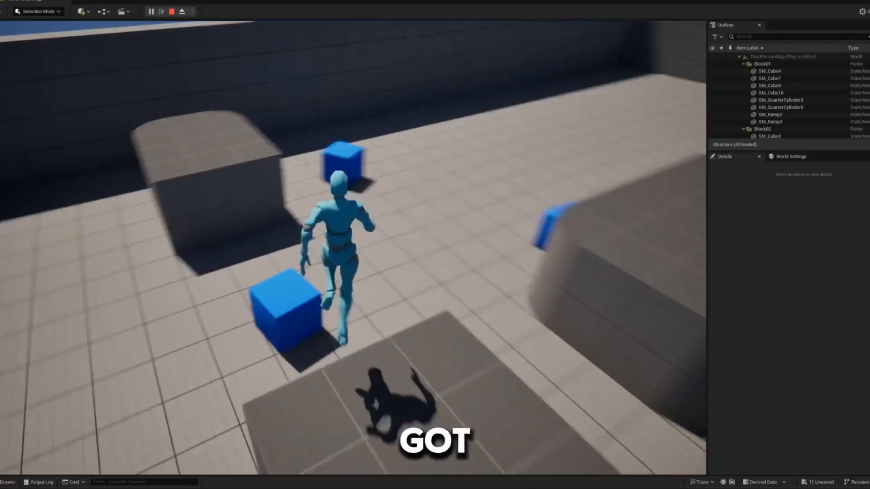
key(w)
key(space)
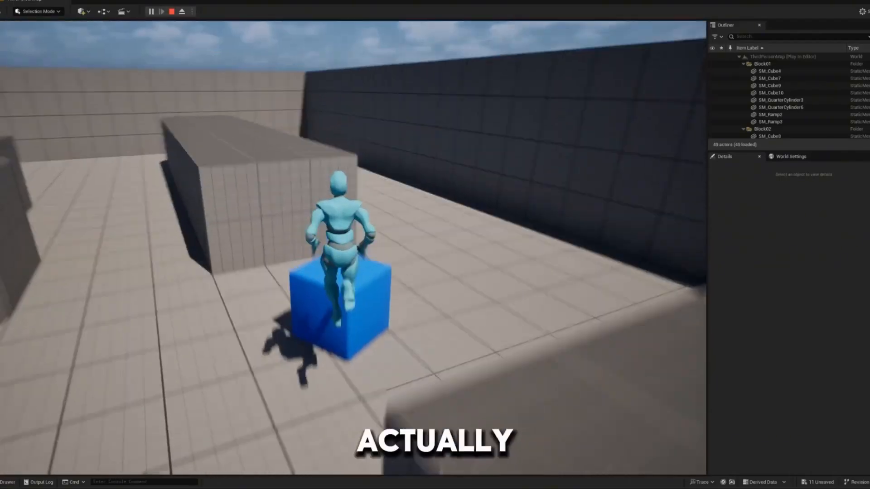
key(w)
key(space)
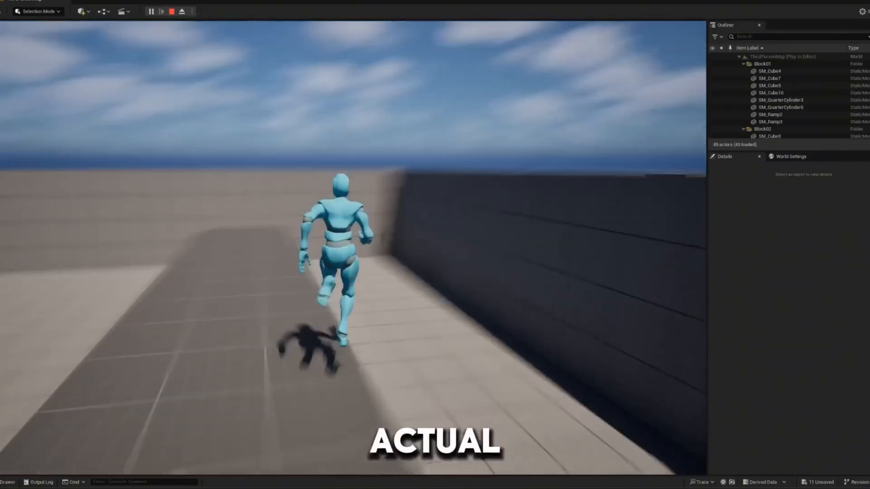
key(space)
key(w)
key(space)
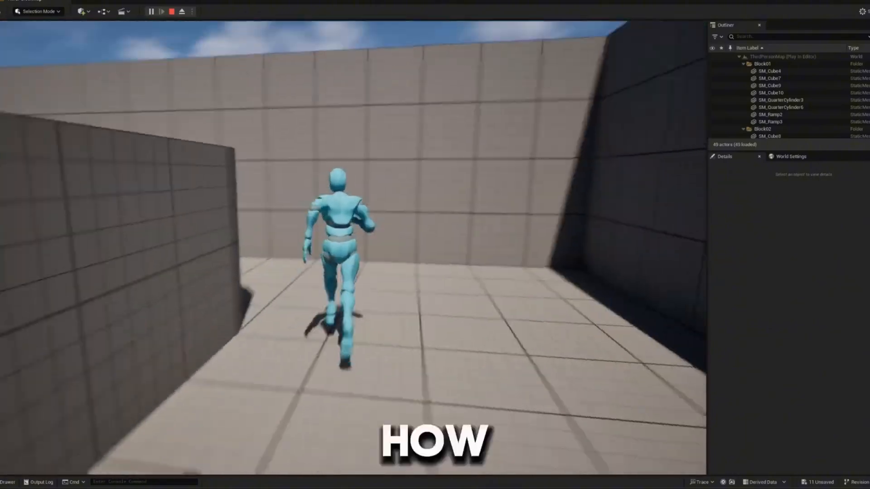
- Run and jump with the character across the open floor to check its pose in mid-air, and end the play session
key(space)
key(w)
key(space)
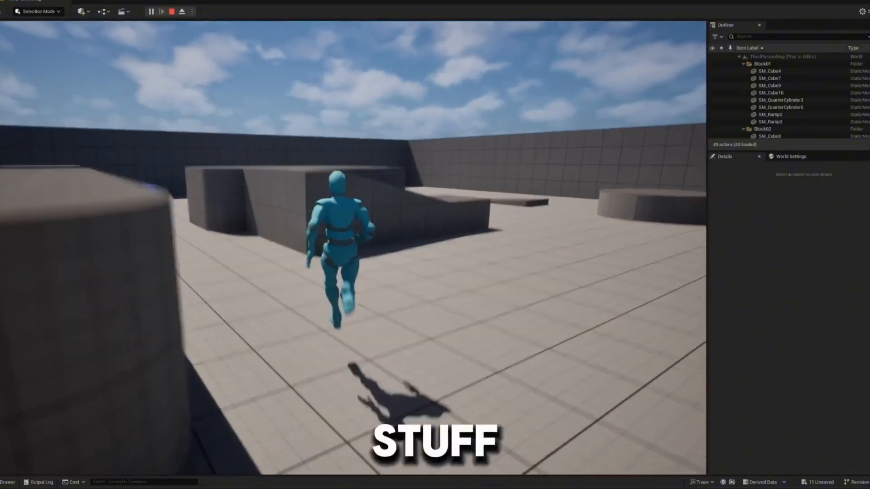
key(Escape)
- Reopen ABP_MixamoChar's Locomotion state machine and add a state named Jump with a transition from Idle
key(ctrl+space)
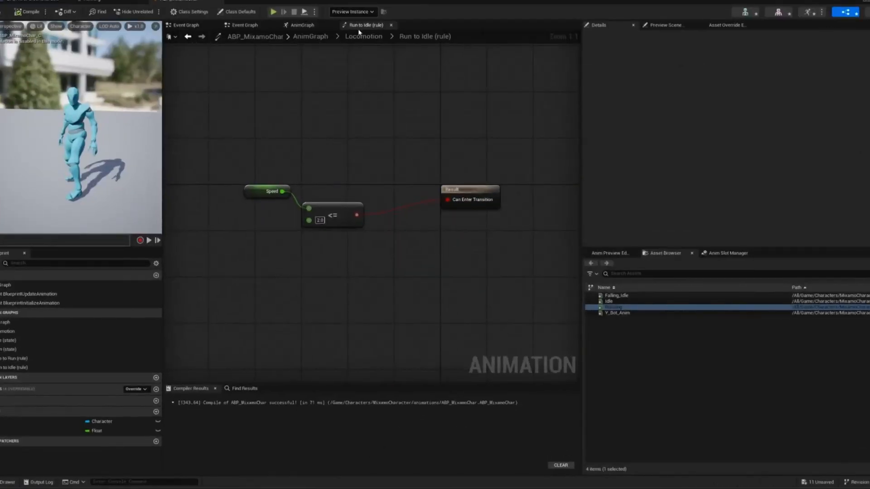
click(362, 37)
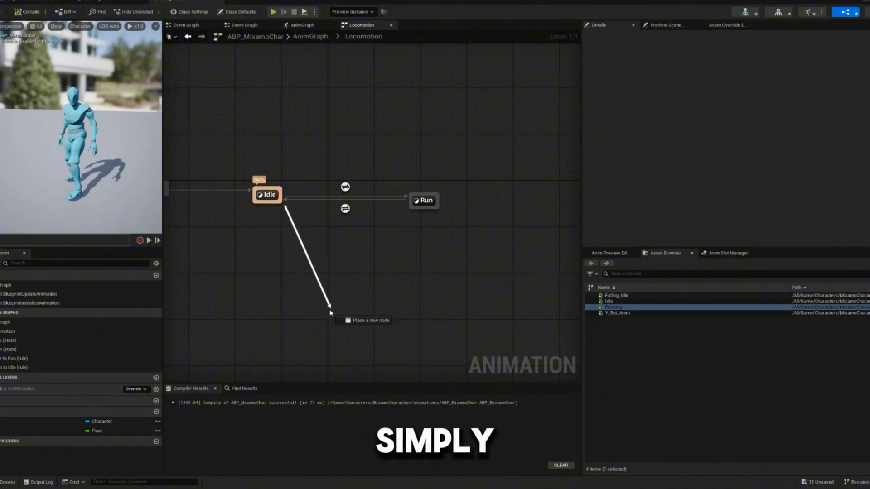
drag(330, 313, 331, 312)
click(363, 329)
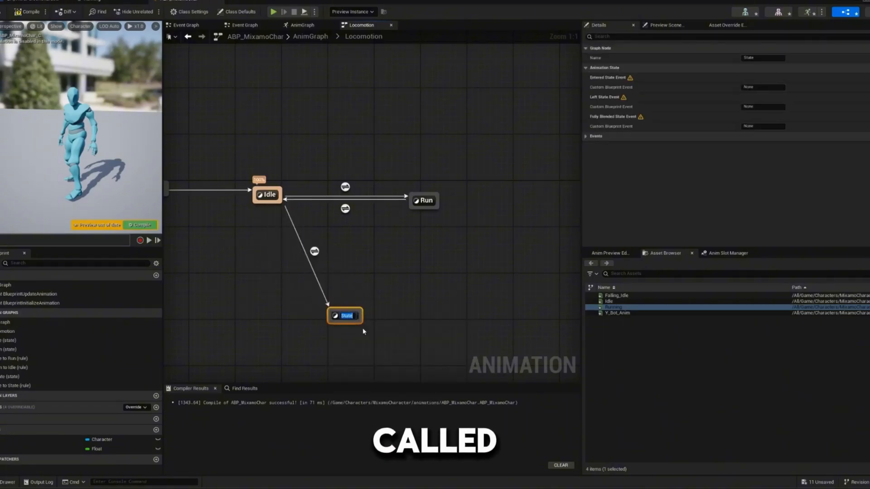
text(Jump)
key(Return)
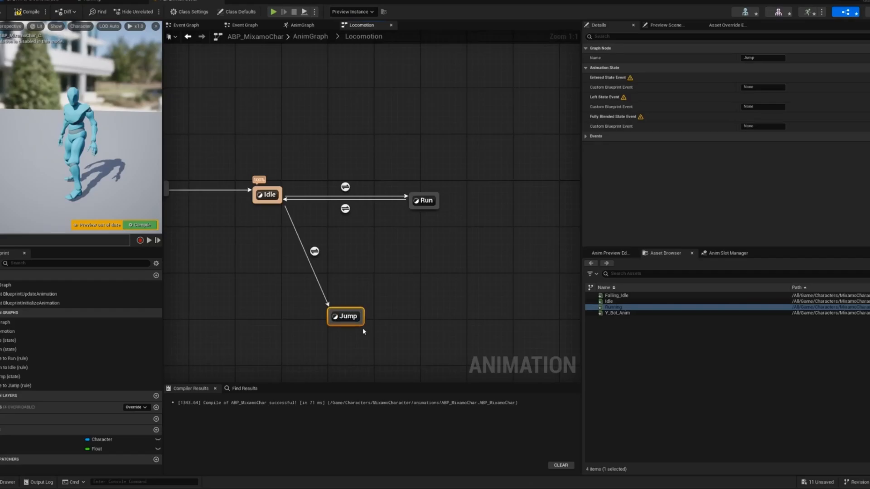
- Add transitions from Run to Jump, Jump to Idle and Jump to Run, and compile the blueprint
drag(415, 209, 361, 314)
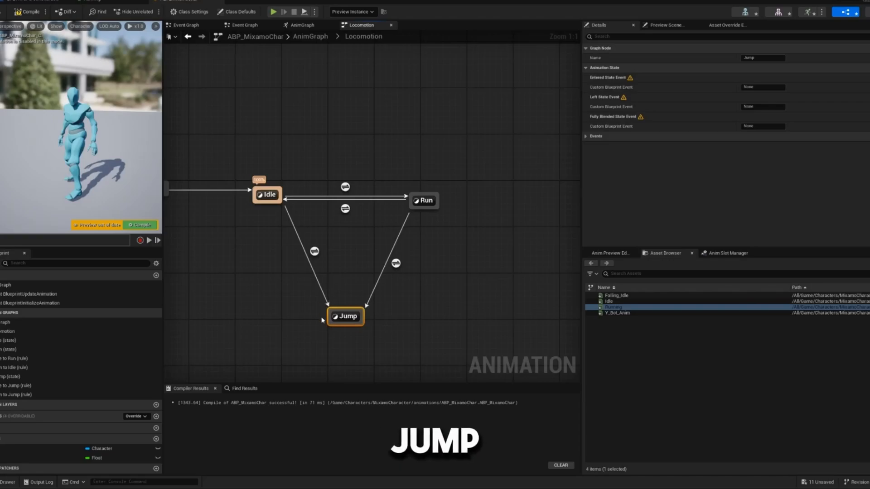
drag(330, 312, 262, 198)
mouse_move(366, 319)
mouse_down()
mouse_move(401, 223)
mouse_move(427, 209)
mouse_move(368, 317)
mouse_up()
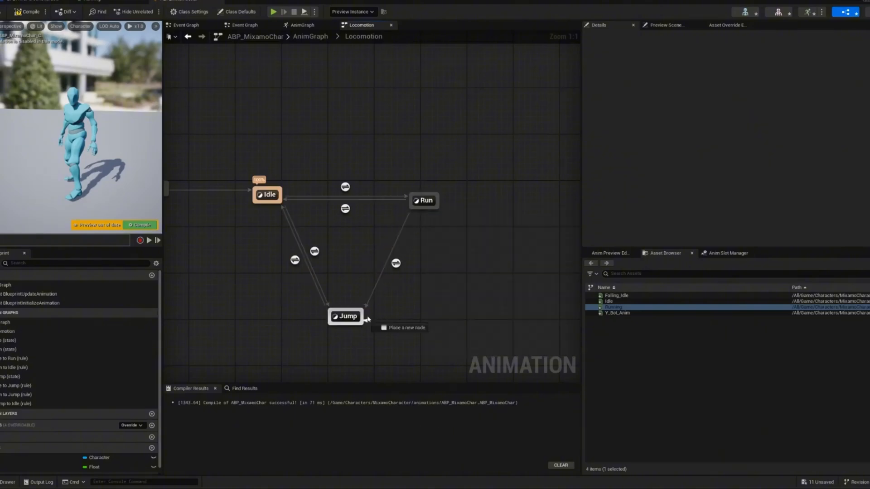
drag(421, 204, 421, 205)
right_drag(382, 240, 311, 281)
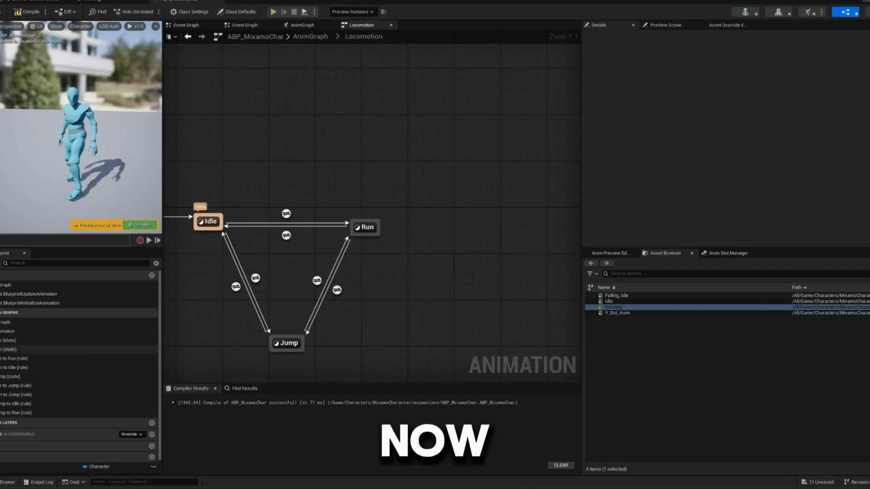
click(132, 225)
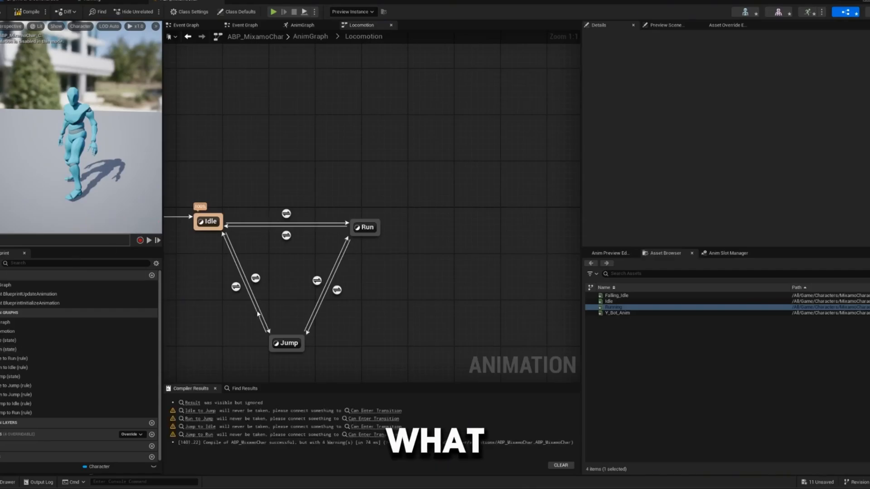
- In the Event Graph's BlueprintUpdateAnimation logic, add a Player getter feeding an Is Falling (CharacterMovement) node beside Set Speed
double_click(256, 279)
click(376, 37)
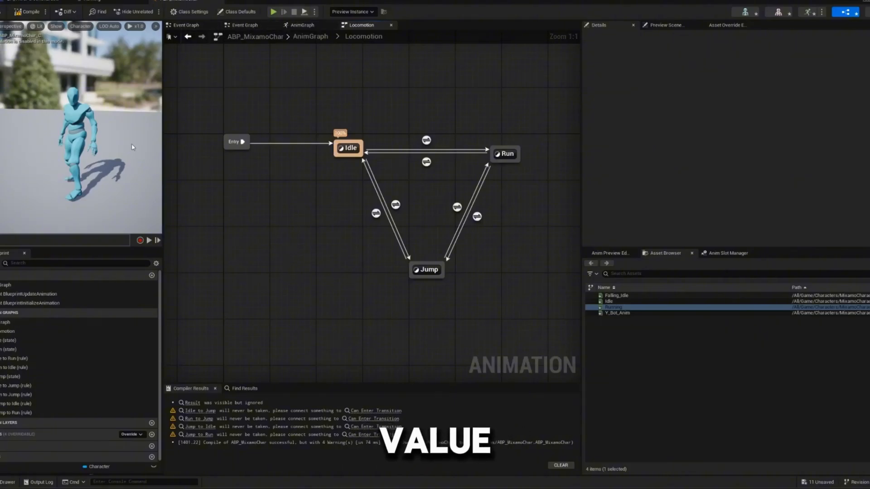
double_click(27, 294)
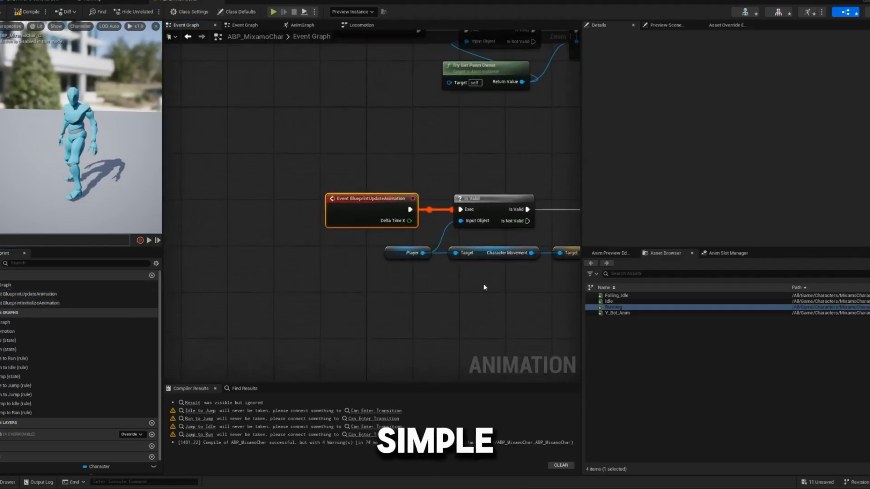
right_drag(484, 287, 359, 266)
right_drag(504, 248, 268, 279)
right_drag(352, 255, 241, 264)
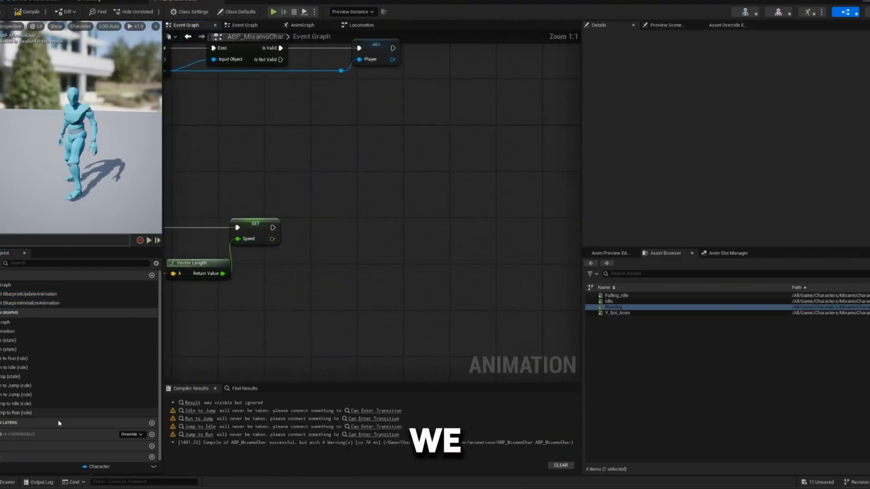
drag(24, 466, 300, 321)
drag(270, 275, 338, 277)
click(285, 285)
text(is fall)
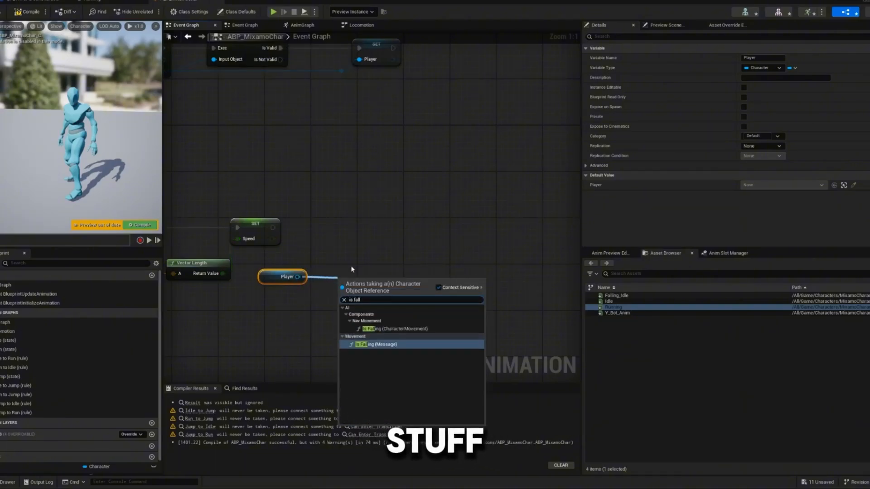
click(401, 329)
drag(431, 302, 459, 276)
click(438, 303)
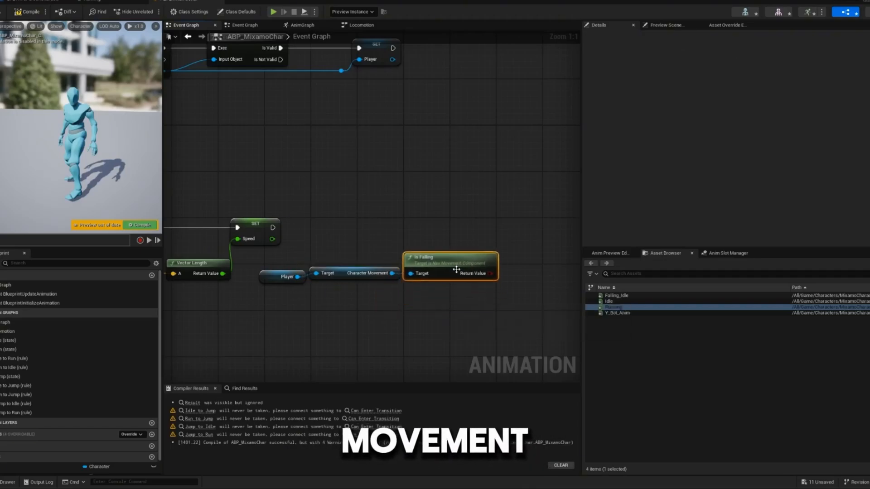
- Promote the Is Falling return value to a Boolean variable named Jump? and run its Set node after Set Speed
right_drag(456, 270, 390, 277)
drag(430, 241, 431, 235)
click(475, 256)
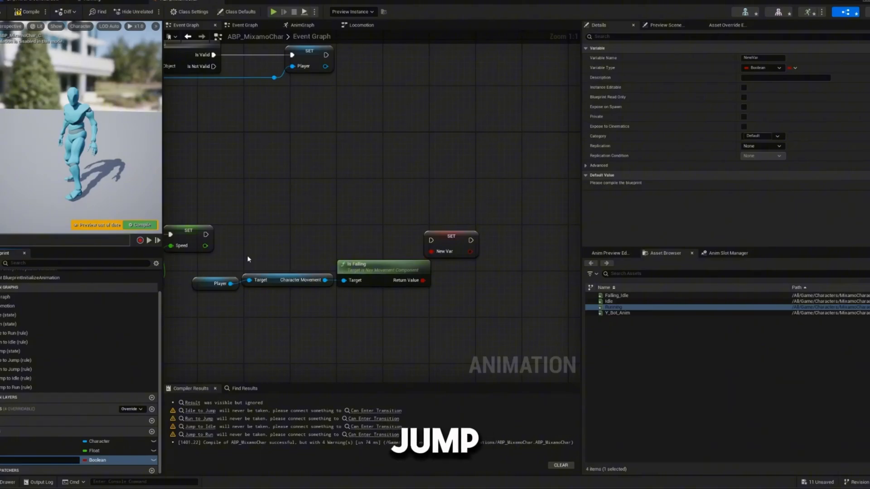
text(?)
key(Return)
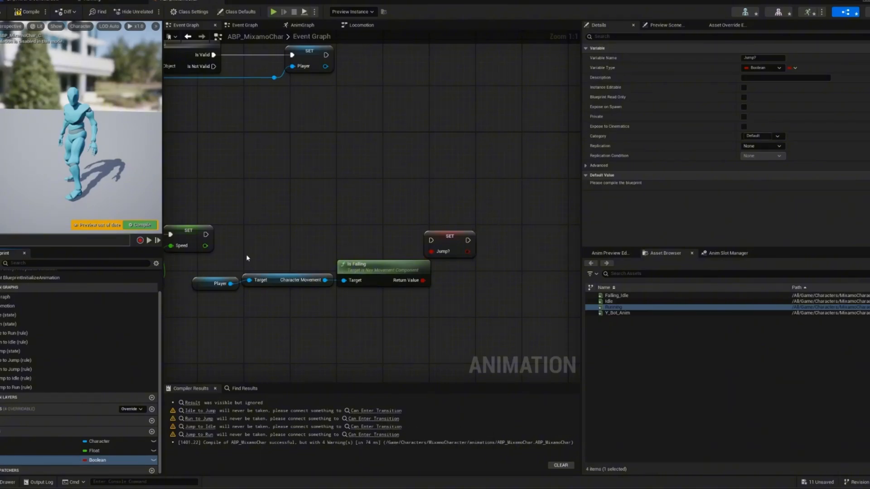
drag(205, 234, 442, 232)
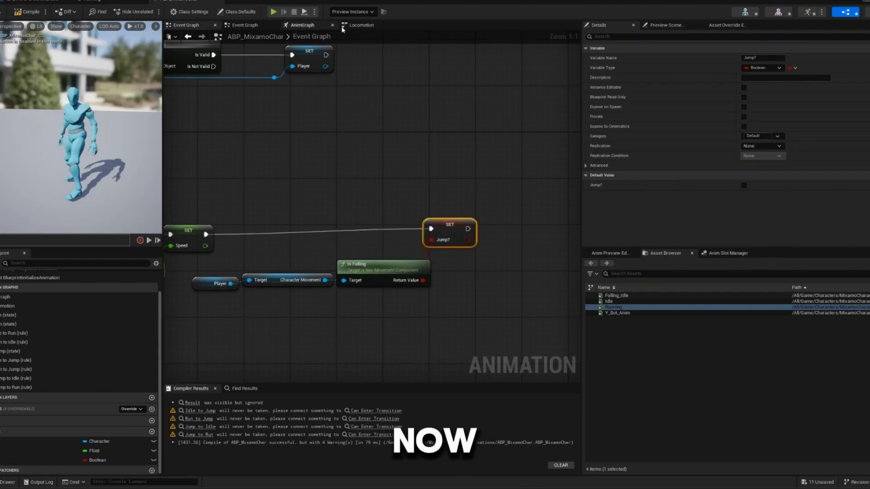
- In Locomotion's Idle to Jump rule, connect the Jump? variable to Can Enter Transition
click(302, 25)
click(294, 11)
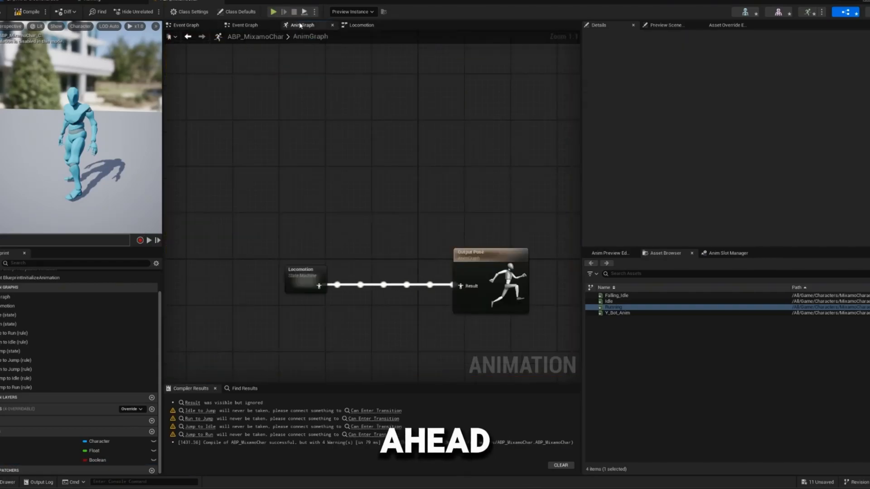
double_click(301, 271)
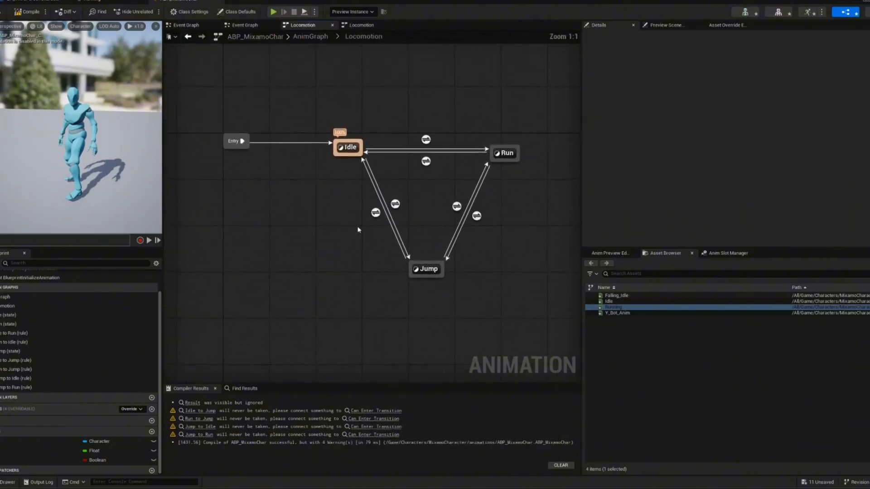
double_click(298, 256)
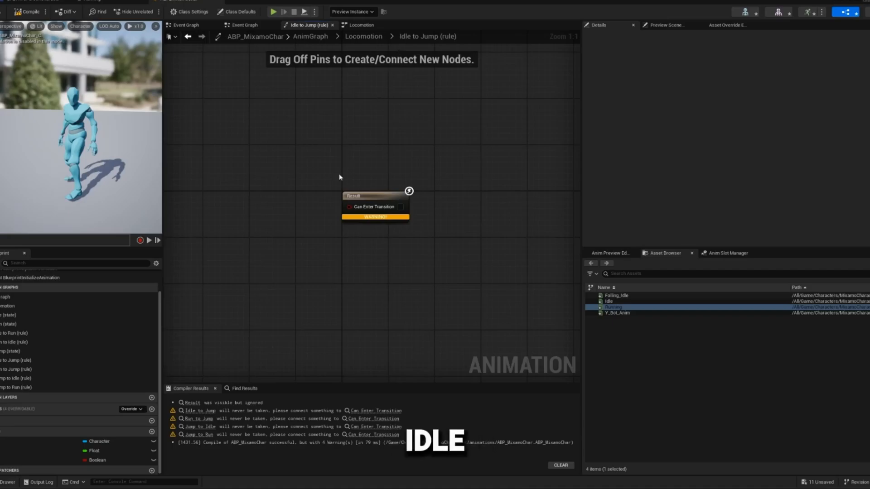
right_drag(340, 175, 396, 172)
drag(30, 460, 423, 206)
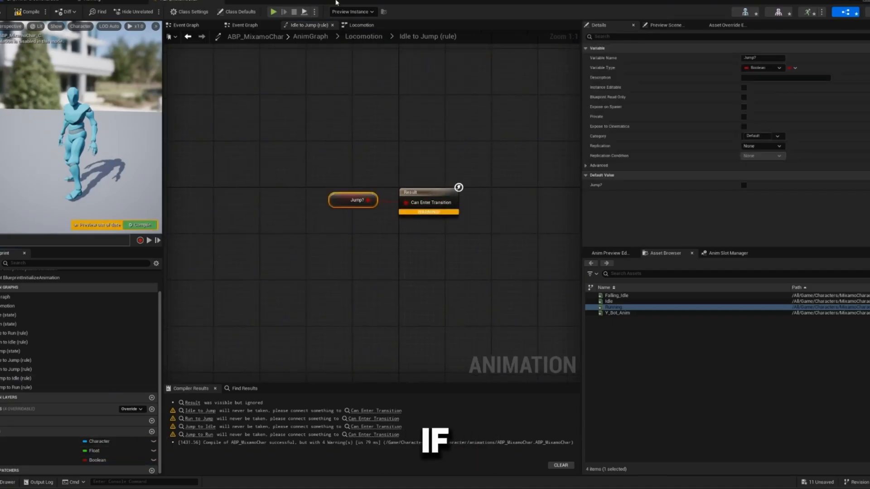
- In the Jump to Idle rule, feed Jump? through a NOT node into Can Enter Transition and compile
click(363, 36)
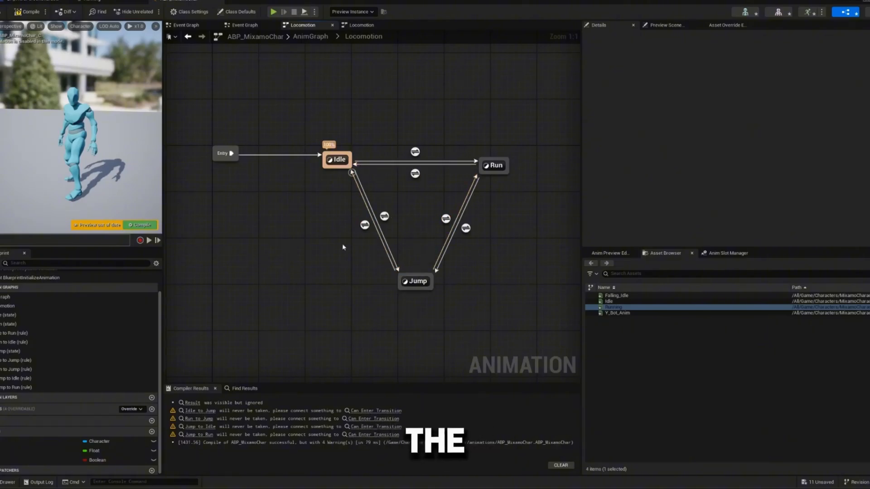
double_click(365, 225)
ctrl+drag(30, 460, 263, 219)
click(232, 214)
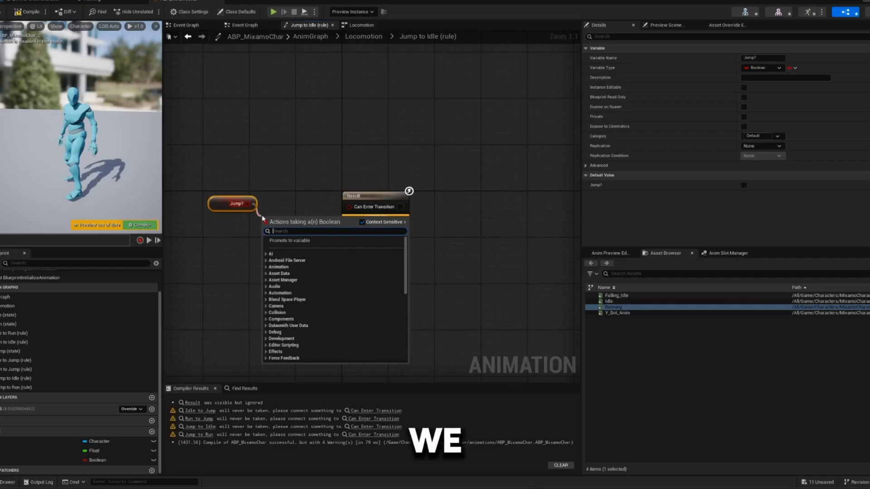
text(not bo)
key(Return)
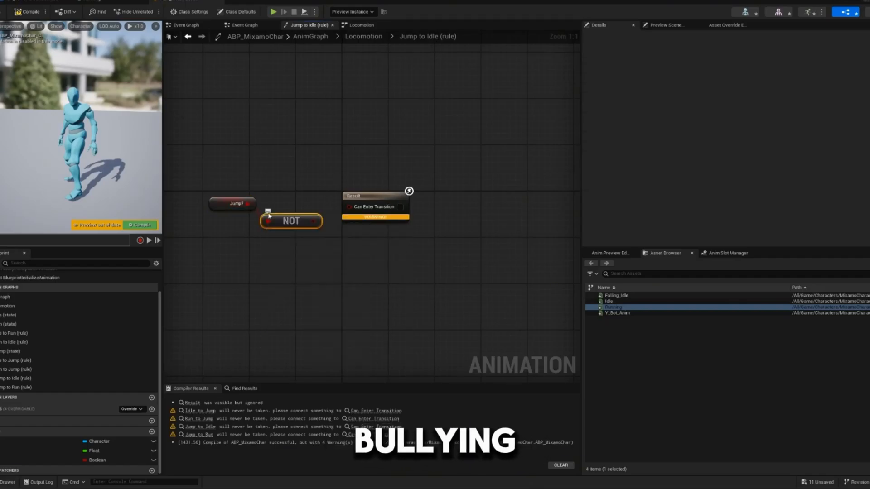
drag(348, 207, 349, 206)
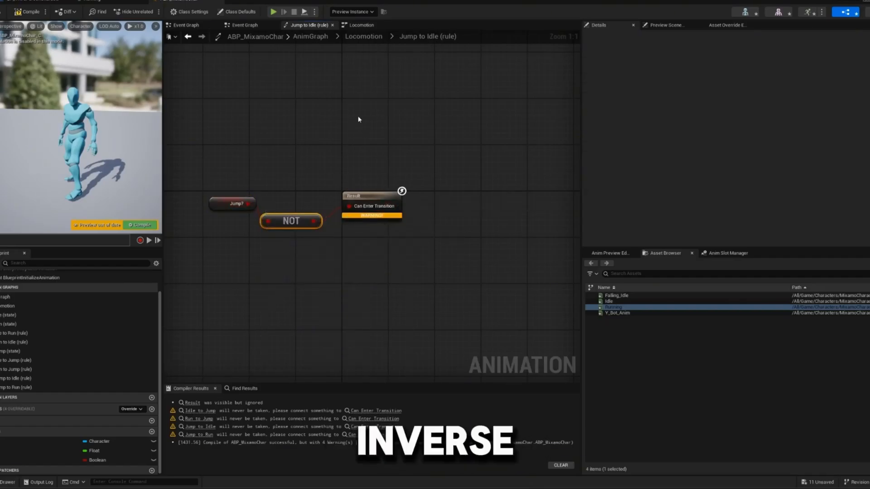
click(362, 40)
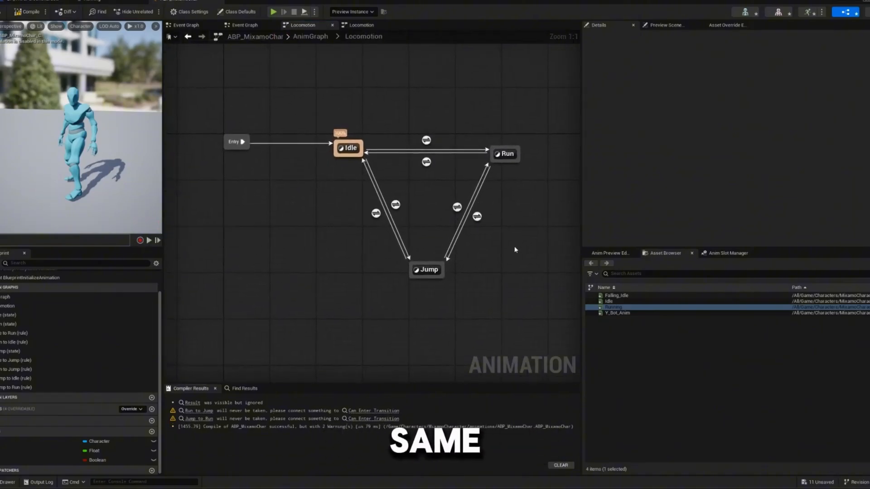
key(F7)
- In the Jump to Run rule, feed Jump? through a NOT node into Can Enter Transition
right_drag(515, 249, 362, 243)
double_click(290, 219)
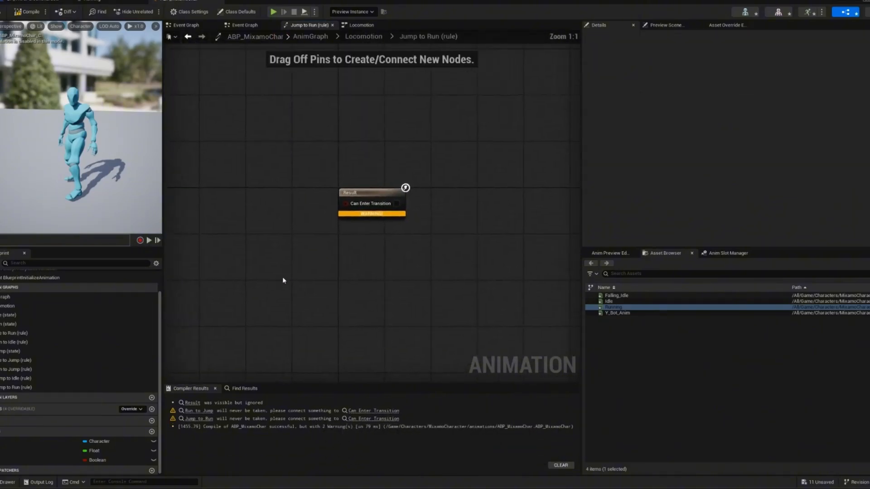
drag(7, 461, 360, 206)
click(294, 222)
text(not bo)
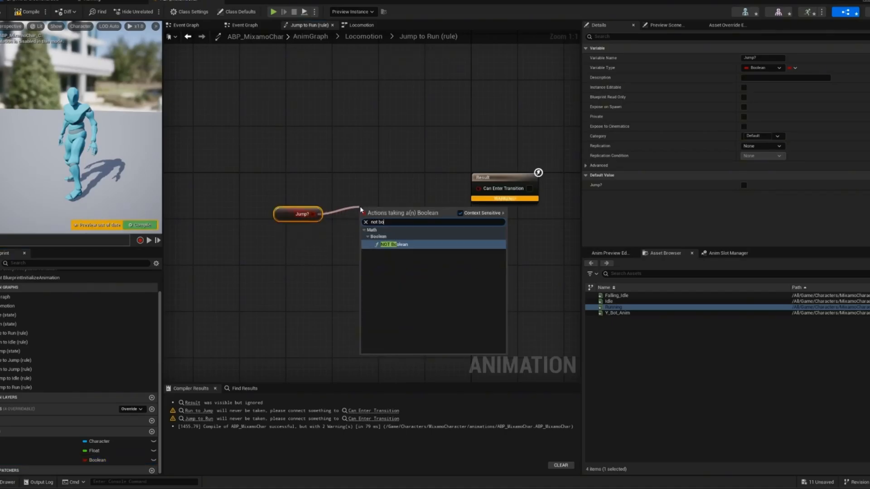
key(Return)
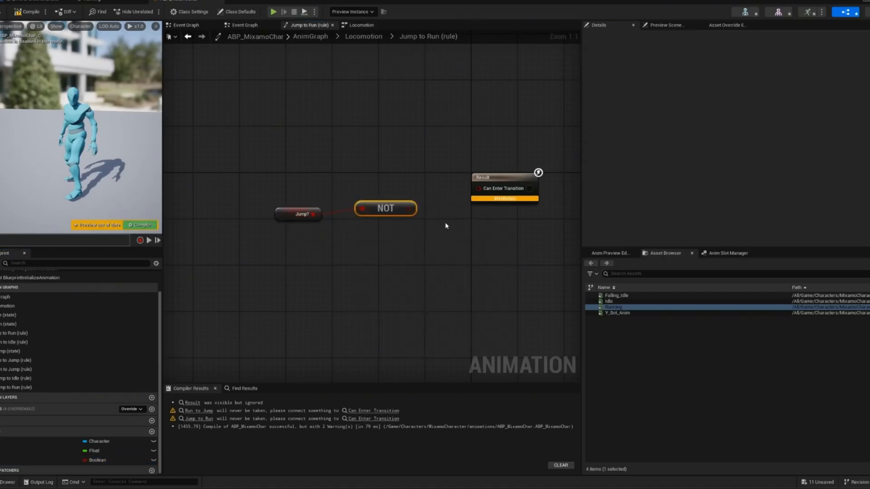
drag(497, 187, 411, 210)
- In the Run to Jump rule, connect Jump? directly to Can Enter Transition and compile the blueprint
click(368, 37)
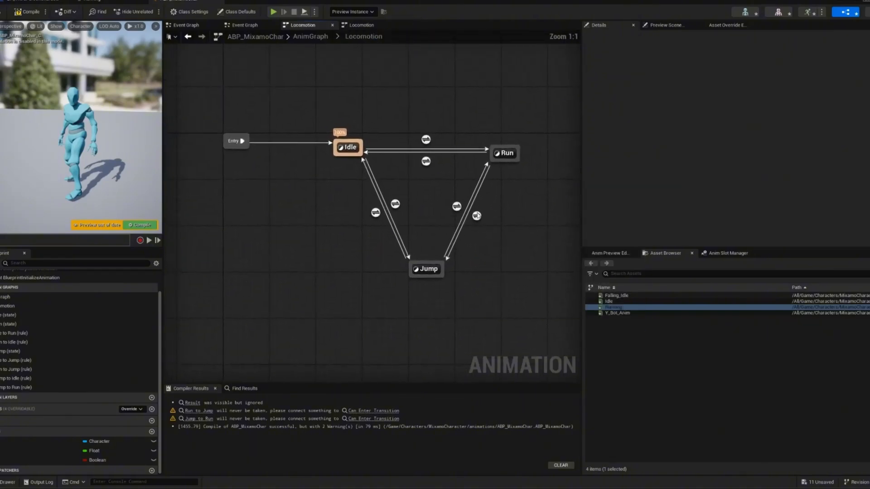
click(476, 217)
double_click(476, 218)
drag(98, 460, 377, 212)
click(142, 225)
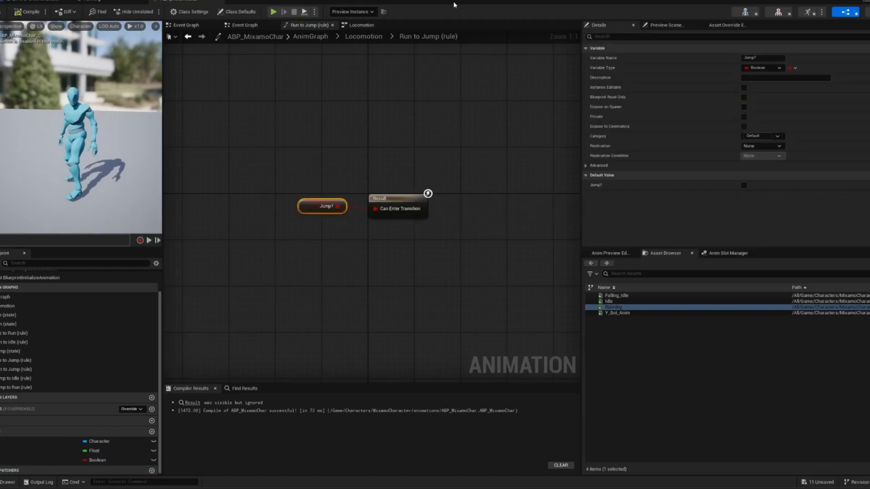
- Inside the Jump state, add the Falling_Idle animation and feed it to the Output Animation Pose
click(363, 36)
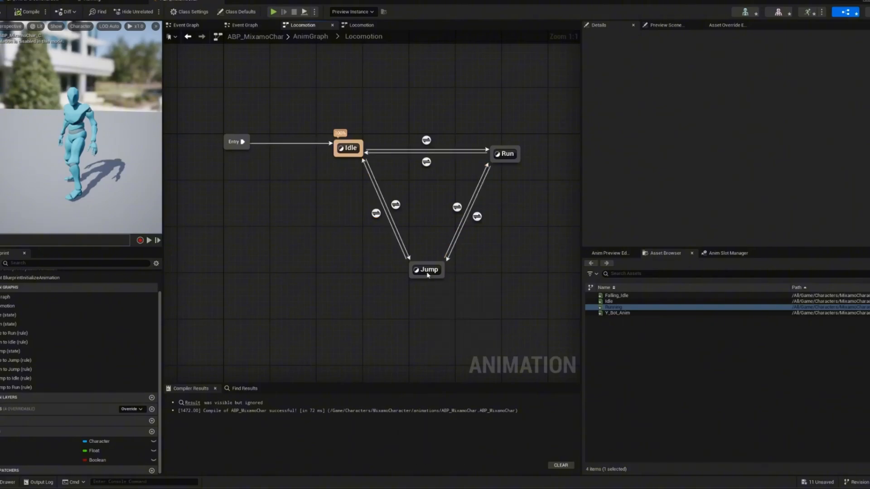
double_click(428, 274)
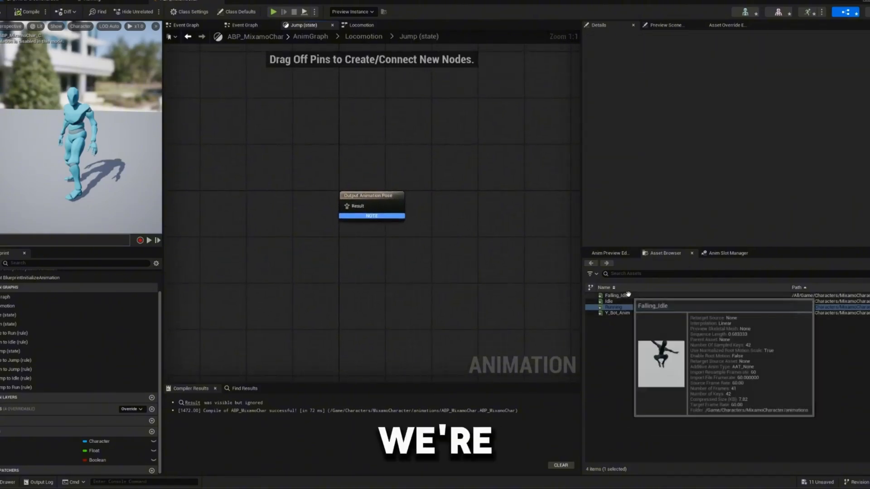
drag(628, 293, 350, 204)
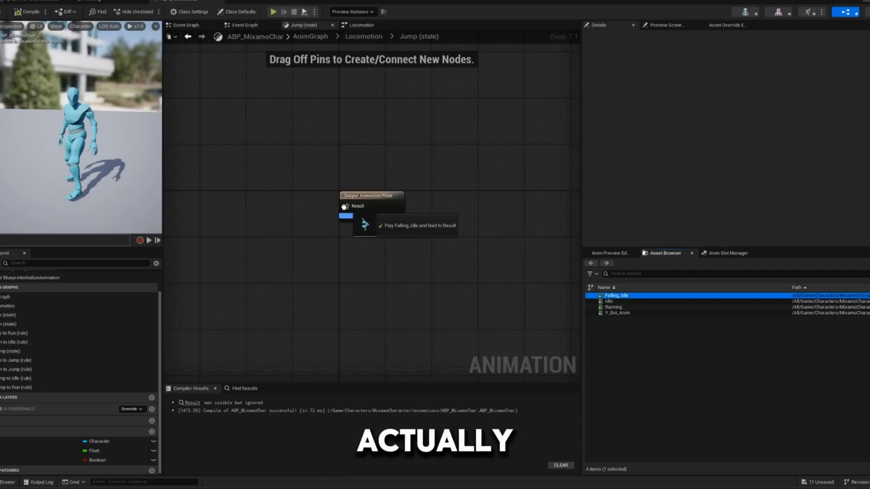
drag(240, 194, 241, 195)
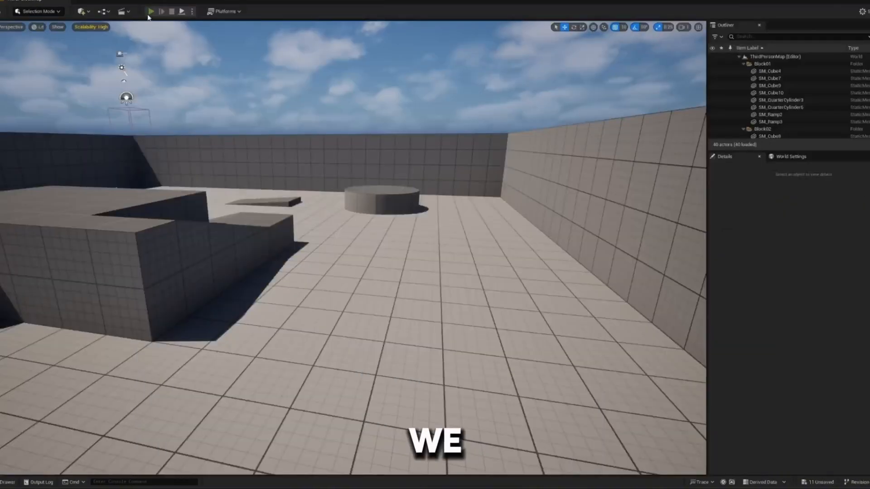
- Play the level and make the character jump to test the Falling_Idle animation
click(150, 13)
key(space)
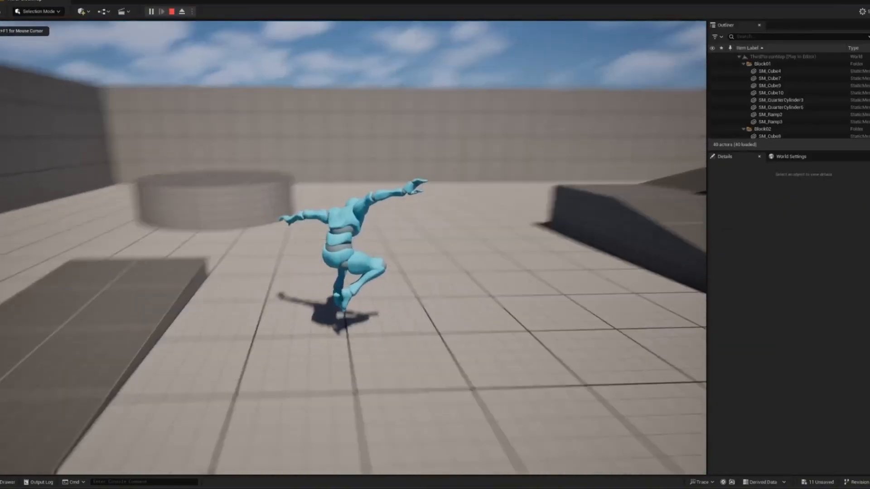